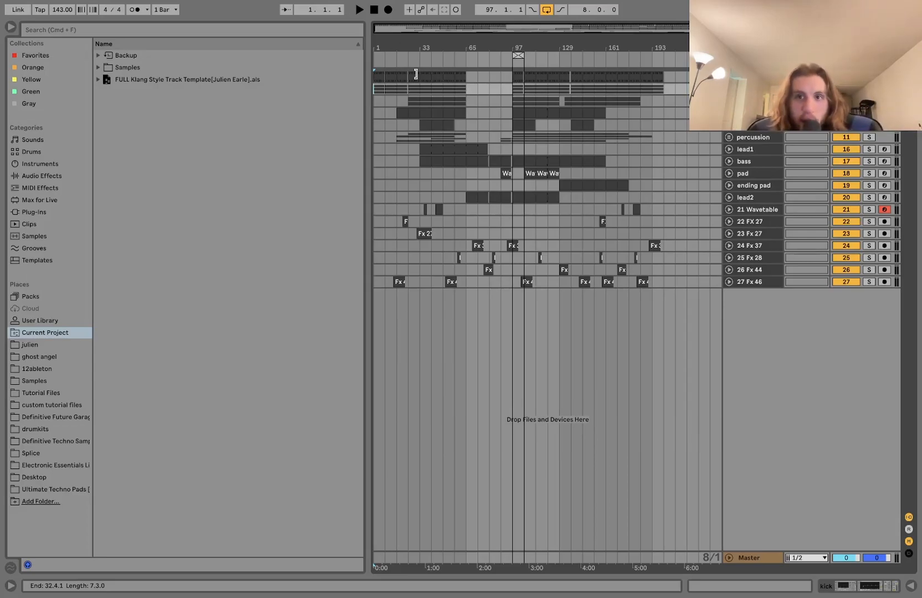
# Audition the percussion group in solo from bar 97, and compare it with the full mix
pyautogui.click(513, 95)
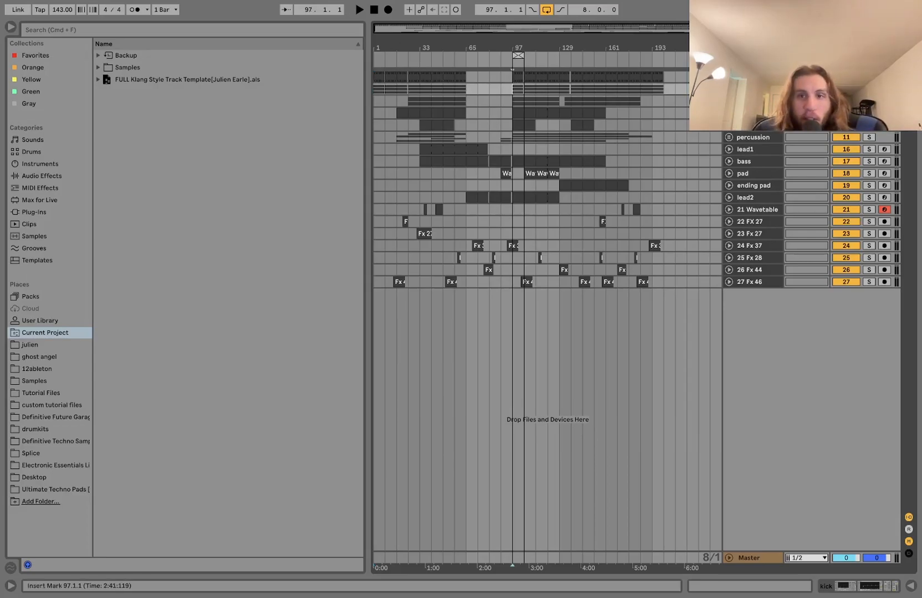
pyautogui.click(755, 137)
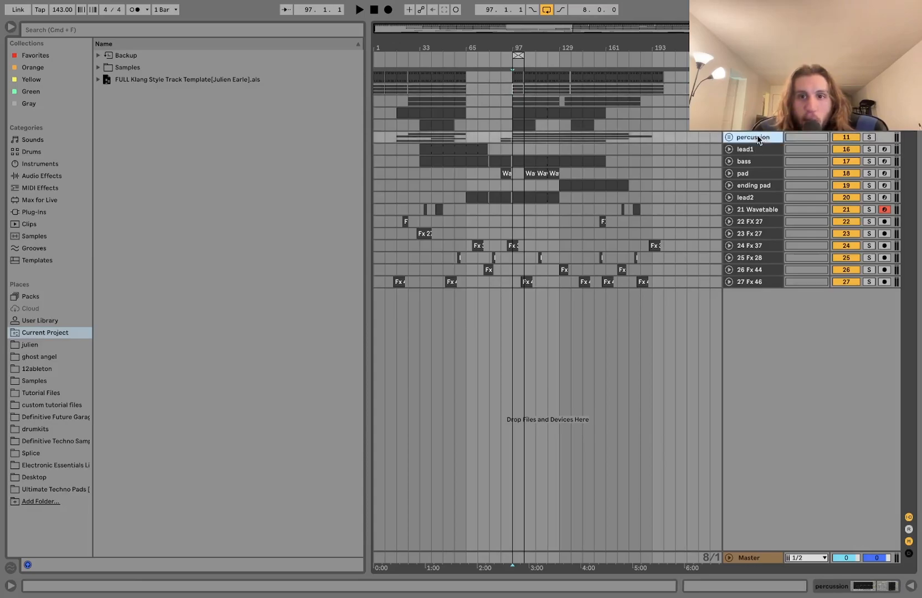
pyautogui.click(868, 137)
pyautogui.press('space')
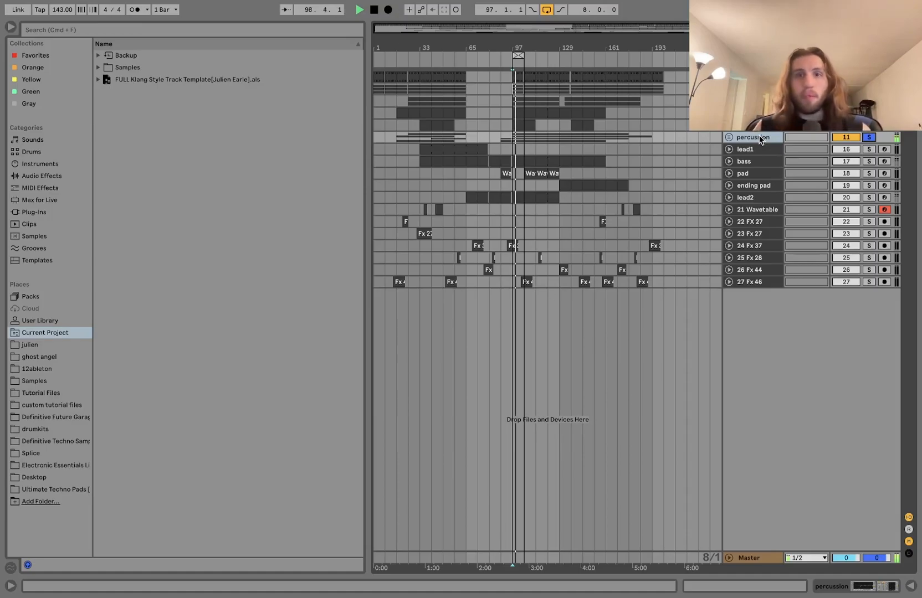
pyautogui.press('space')
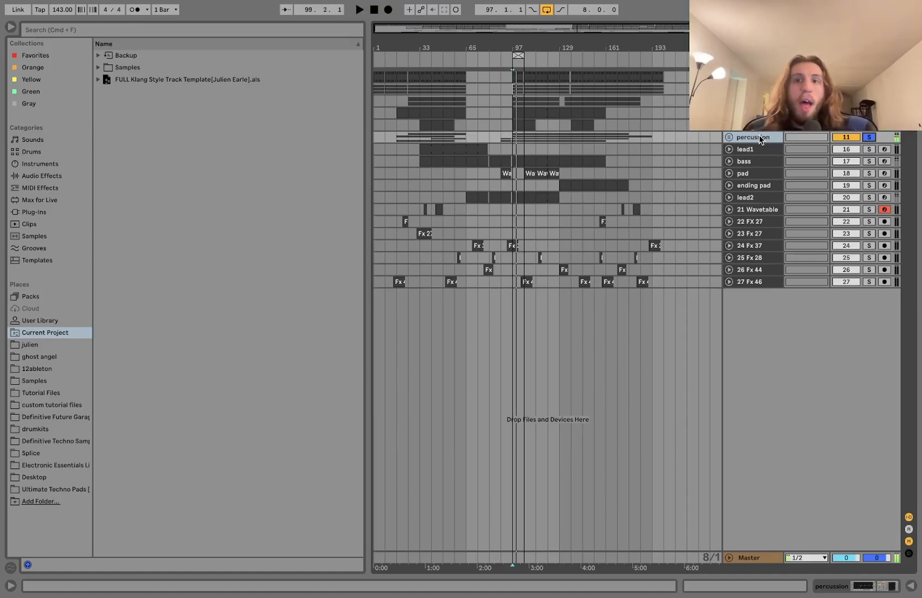
pyautogui.click(869, 138)
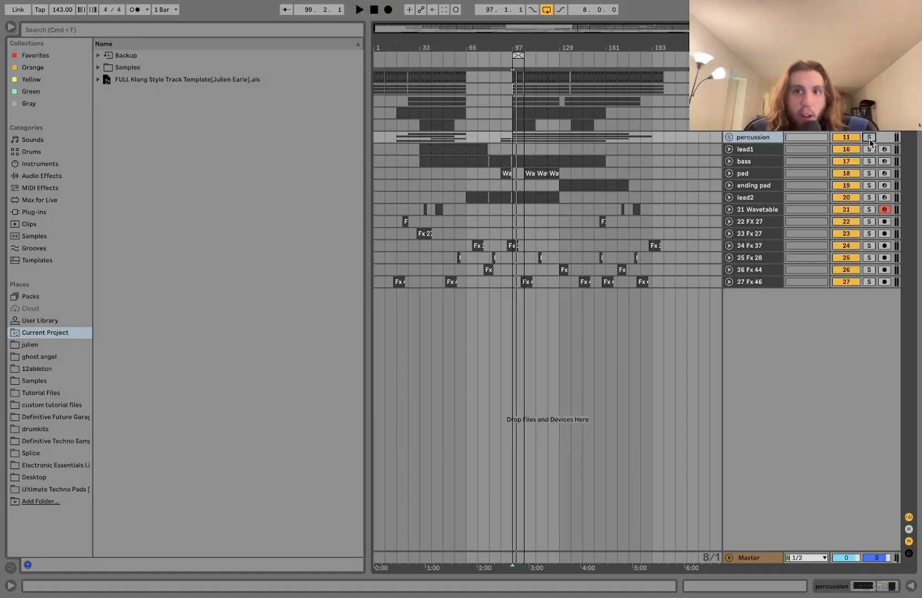
pyautogui.press('space')
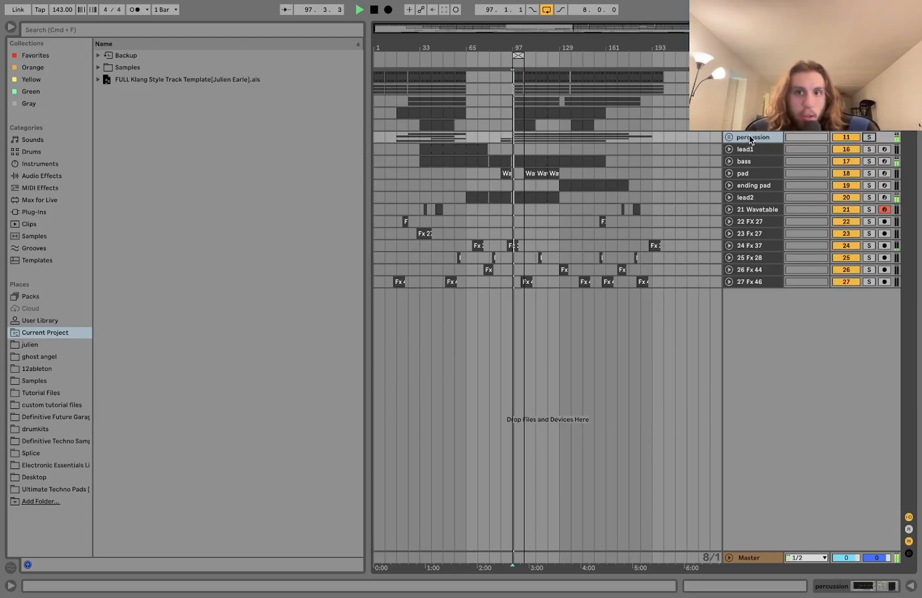
pyautogui.press('space')
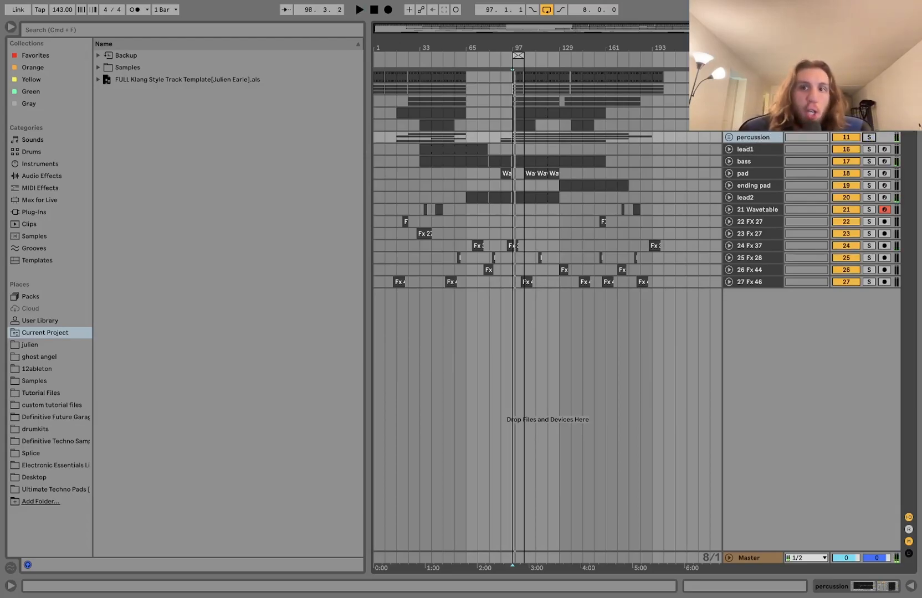
# Solo the kick group, unfold it to show its tracks, and play it from bar 97
pyautogui.click(759, 88)
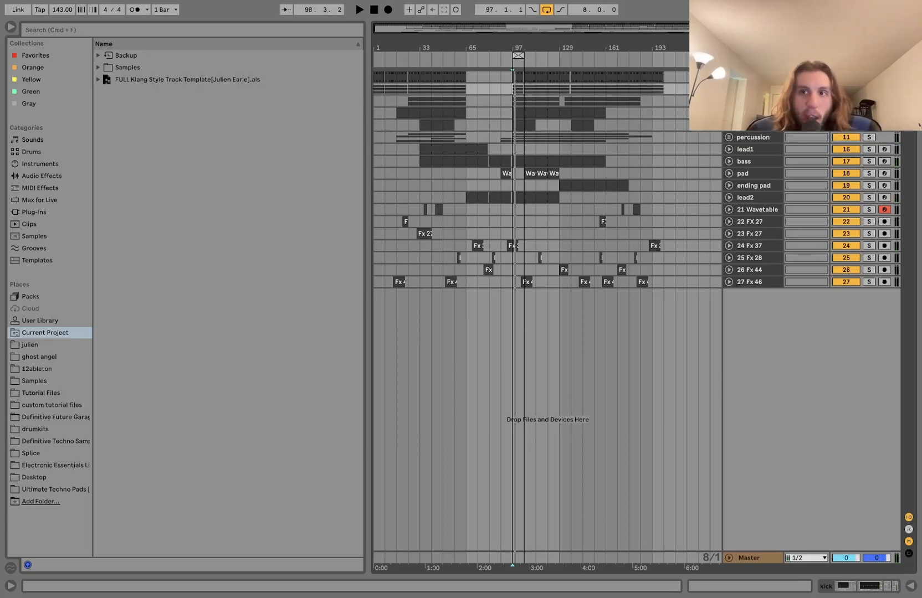
pyautogui.press('s')
pyautogui.click(730, 88)
pyautogui.press('space')
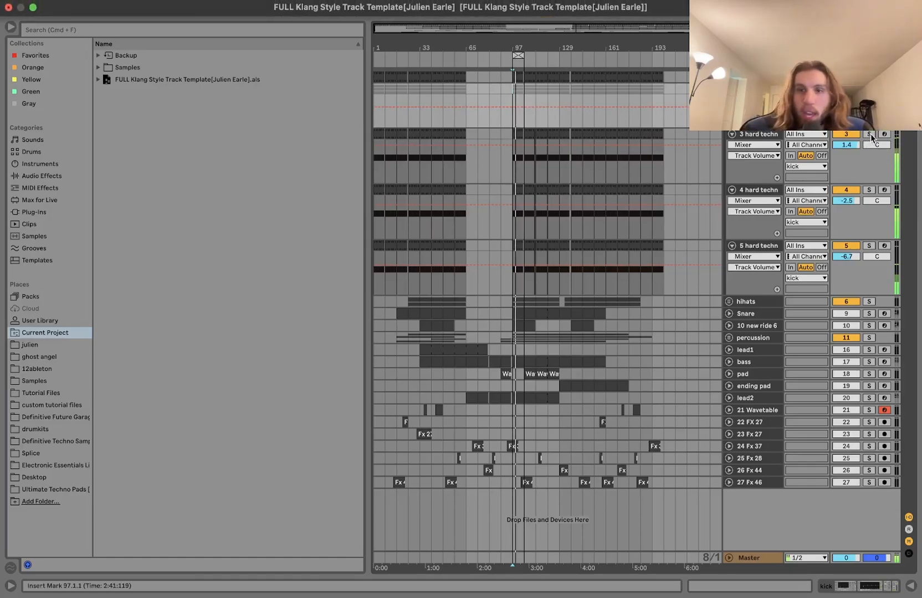
# Solo the "3-hard techno kick 19" track, show its instrument, and play it from bar 97
pyautogui.click(757, 134)
pyautogui.press('s')
pyautogui.press('space')
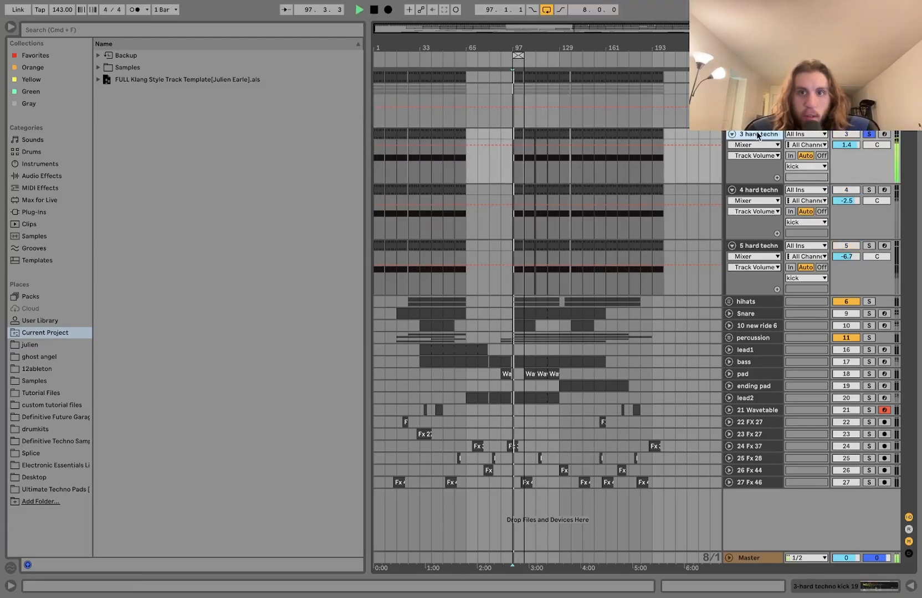
pyautogui.doubleClick(757, 134)
pyautogui.press('space')
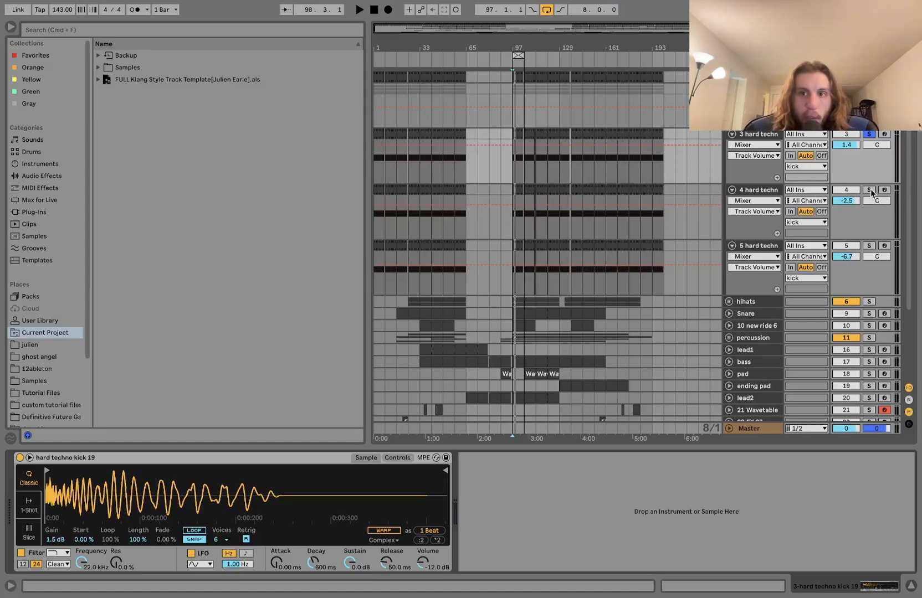
pyautogui.press('space')
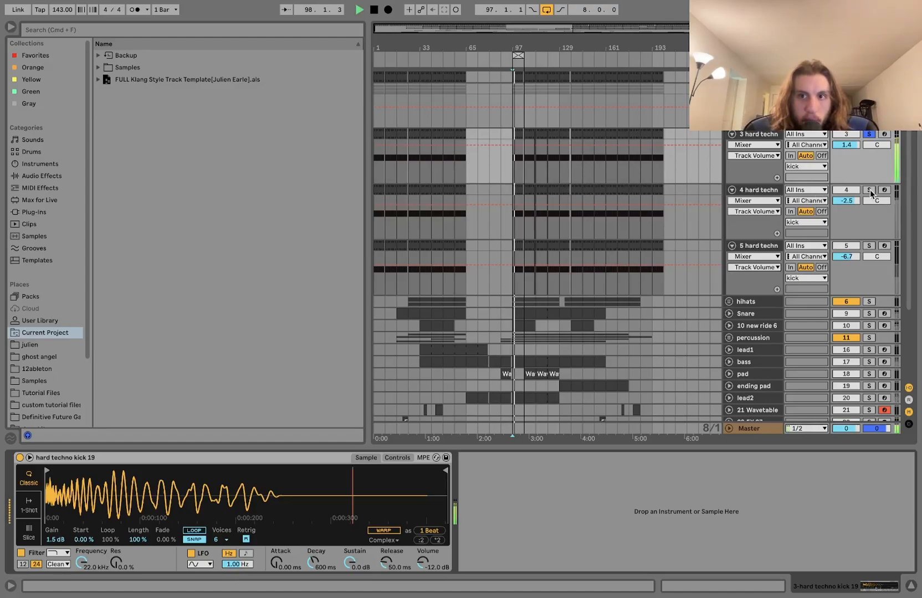
# Solo the "4-hard techno kick 25" track, play it, and bypass its Hybrid Reverb, Amp, Auto Filter, Utility and Compressor
pyautogui.click(754, 189)
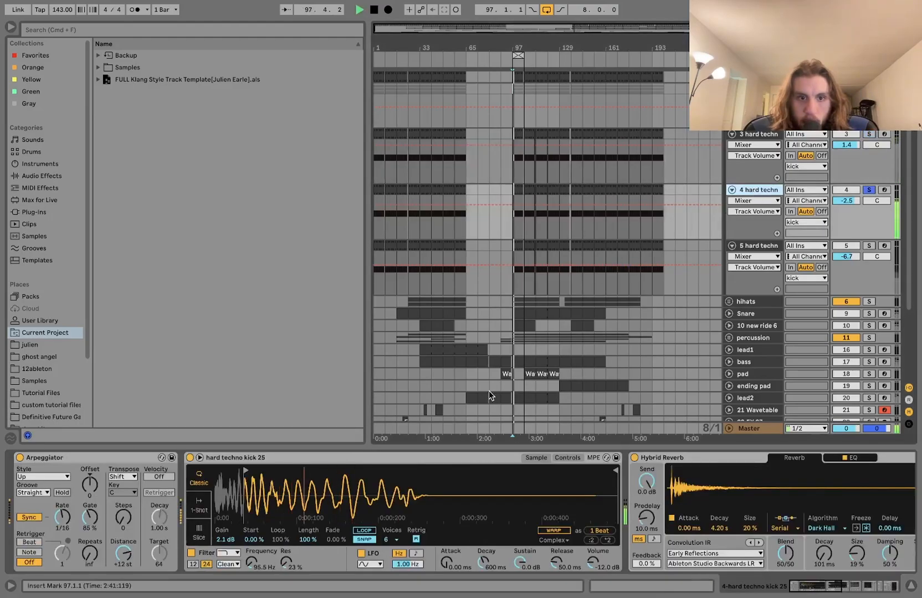
pyautogui.press('space')
pyautogui.hscroll(3, 557, 491)
pyautogui.hscroll(10, 557, 491)
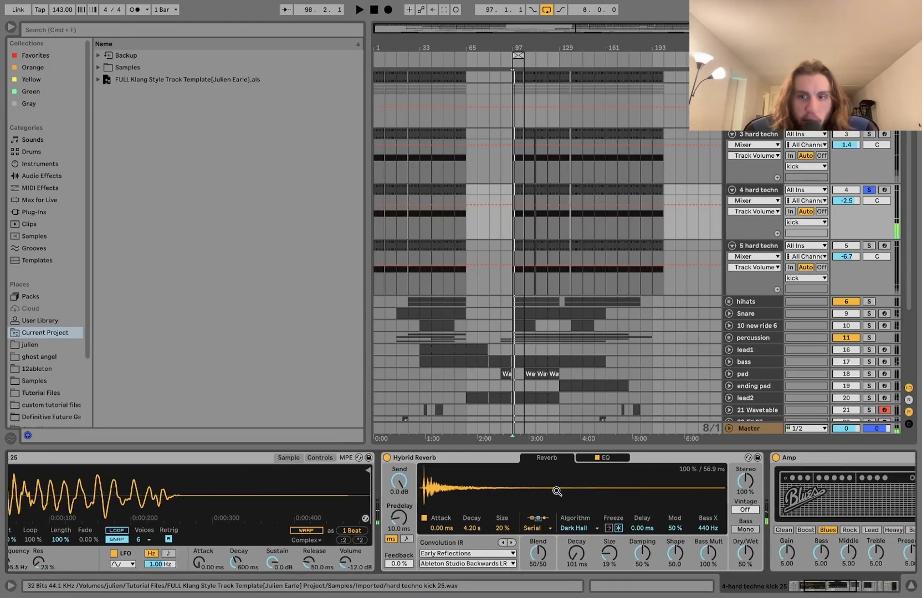
pyautogui.hscroll(5, 372, 463)
pyautogui.click(374, 458)
pyautogui.hscroll(7, 333, 471)
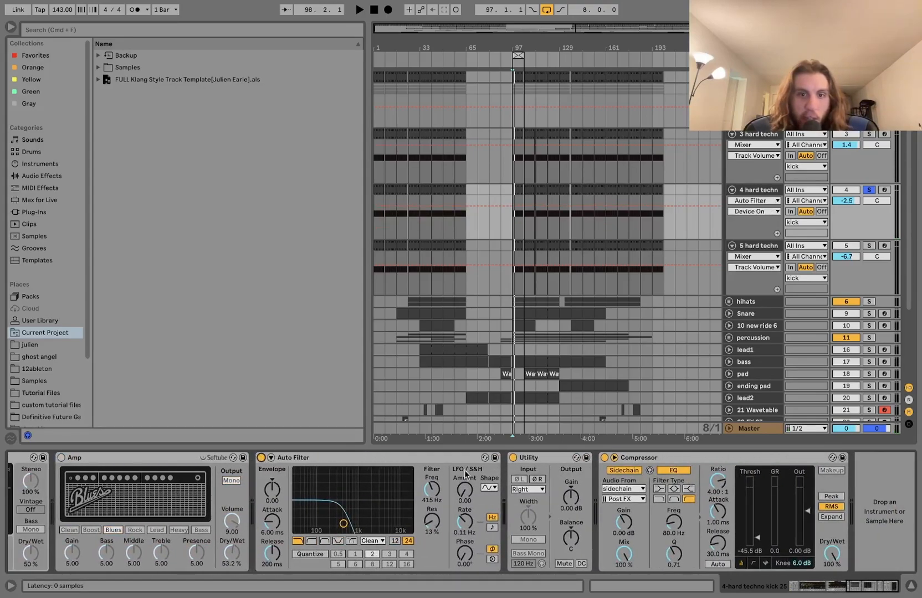
pyautogui.click(604, 457)
pyautogui.hscroll(-15, 603, 457)
# Play the dry kick 25 sample with the sampler's filter switched off
pyautogui.press('space')
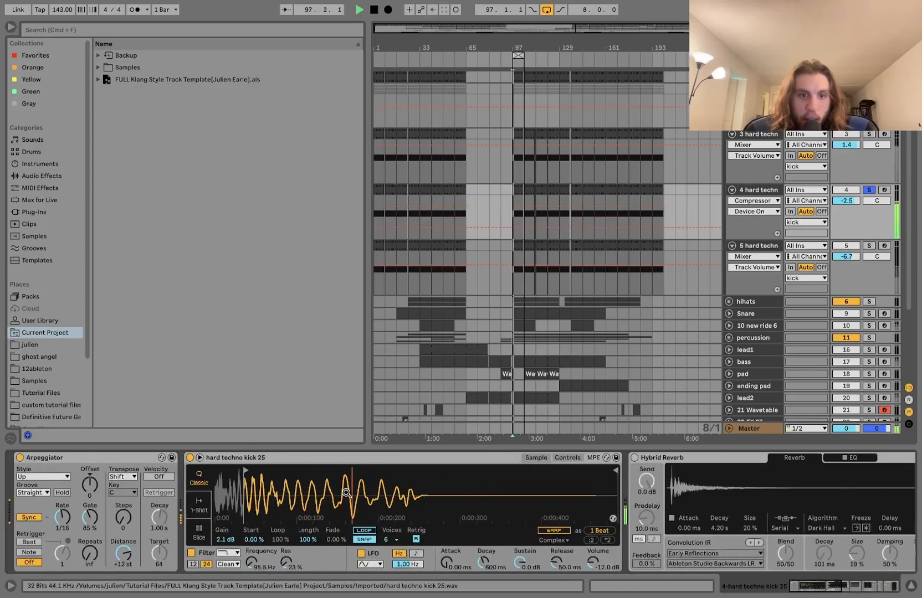
pyautogui.click(191, 554)
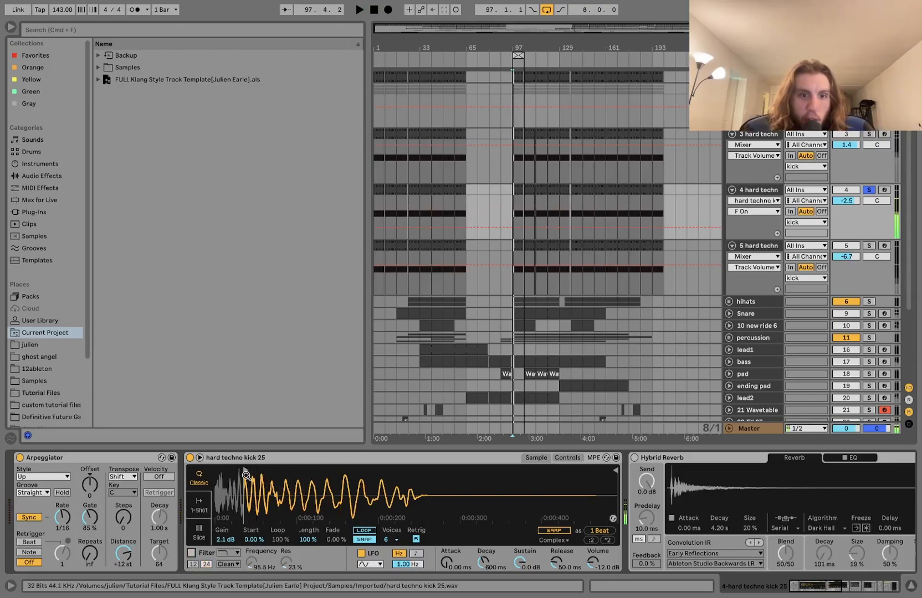
pyautogui.press('space')
pyautogui.moveTo(244, 471)
pyautogui.mouseDown()
pyautogui.moveTo(217, 472)
pyautogui.moveTo(245, 471)
pyautogui.mouseUp()
pyautogui.press('space')
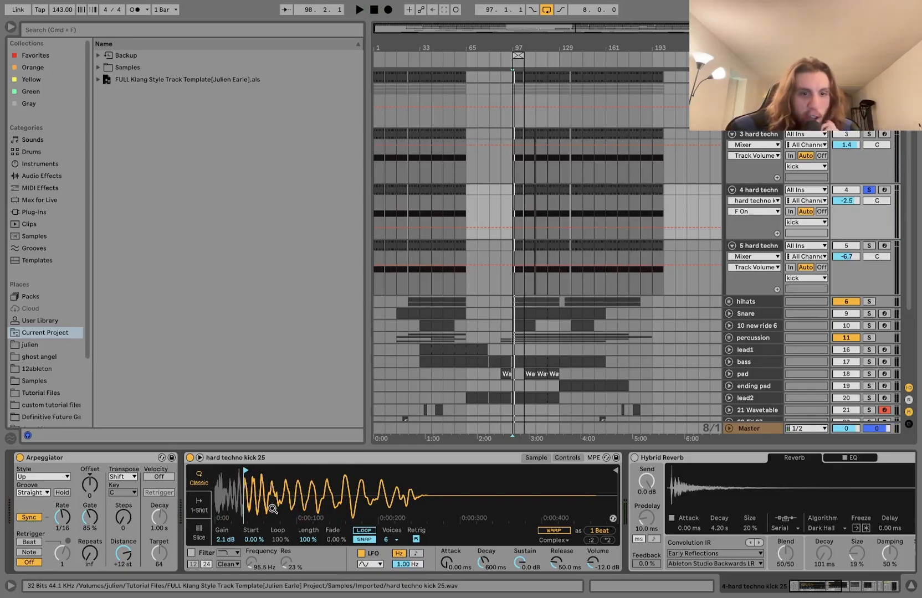
# Switch the sampler's filter back on and play the filtered kick 25
pyautogui.click(192, 552)
pyautogui.press('space')
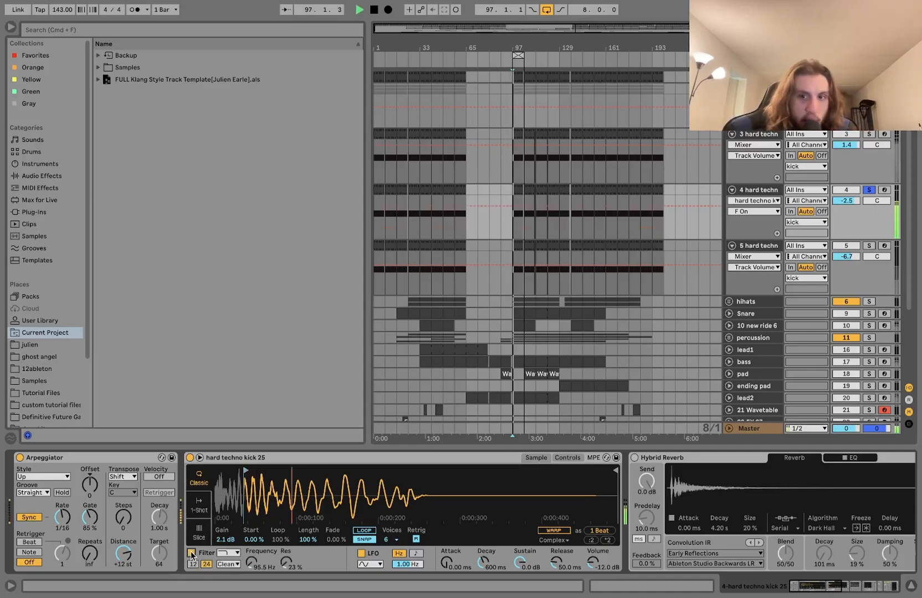
pyautogui.hscroll(5, 244, 526)
pyautogui.press('space')
# Re-enable Hybrid Reverb and Amp on the track 4 kick and play the result
pyautogui.click(344, 458)
pyautogui.hscroll(8, 347, 499)
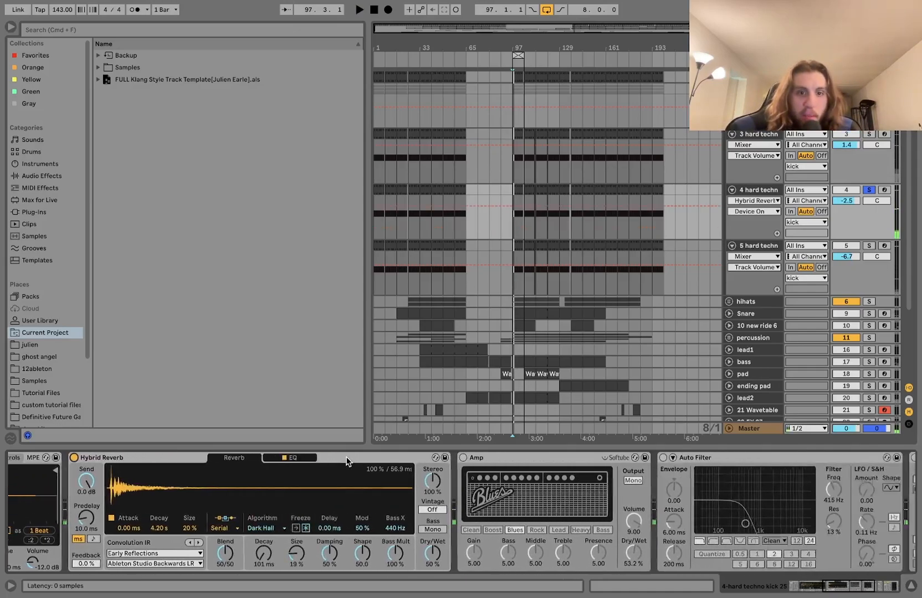
pyautogui.hscroll(-2, 288, 499)
pyautogui.click(285, 458)
pyautogui.press('space')
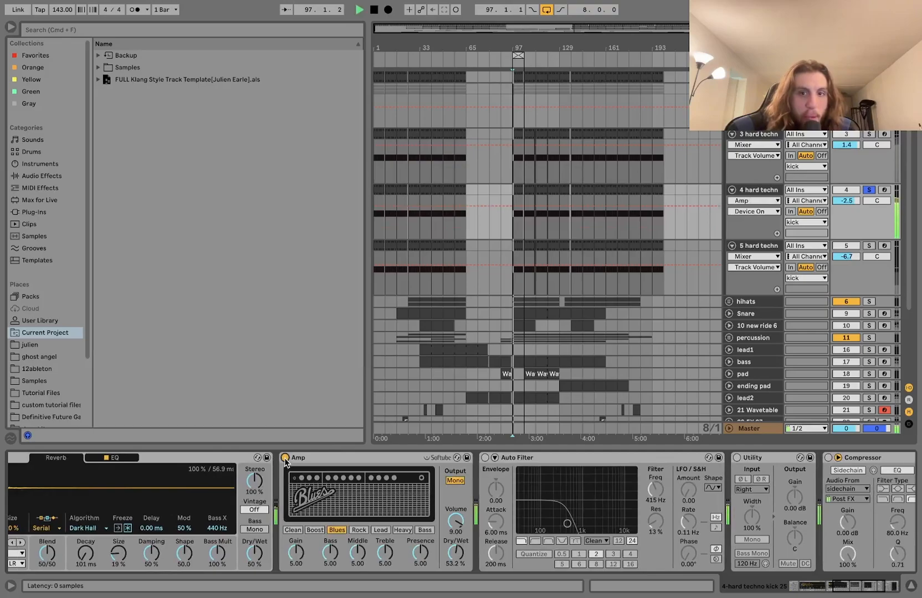
# Re-enable Auto Filter, Utility and Compressor on track 4, collapse the Compressor's sidechain section, and play kick tracks 3 and 4 together
pyautogui.hscroll(3, 291, 463)
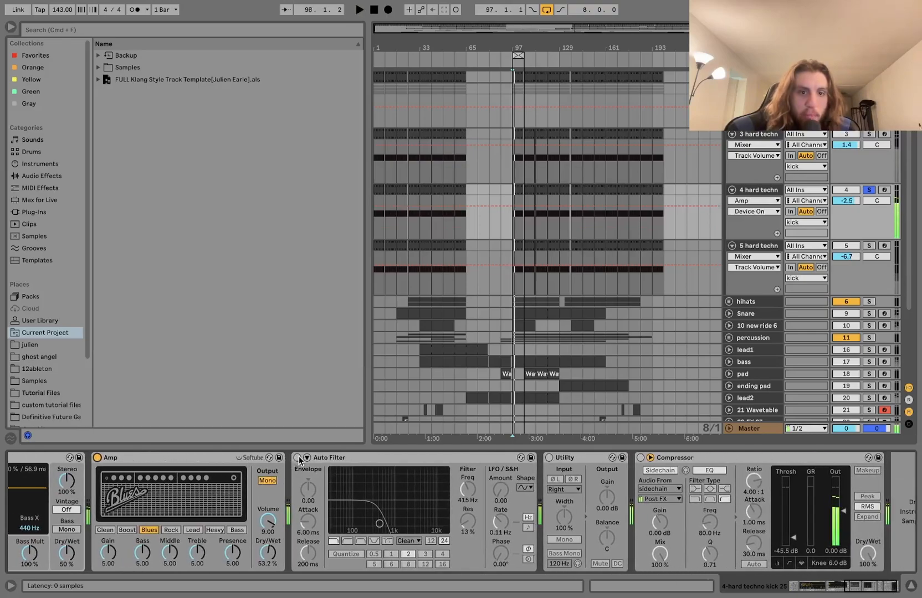
pyautogui.click(297, 458)
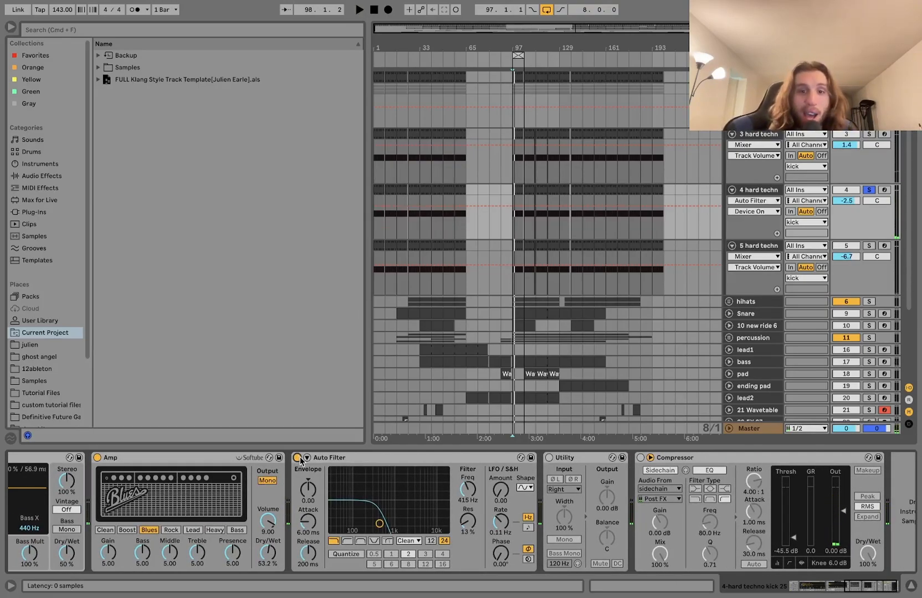
pyautogui.click(549, 458)
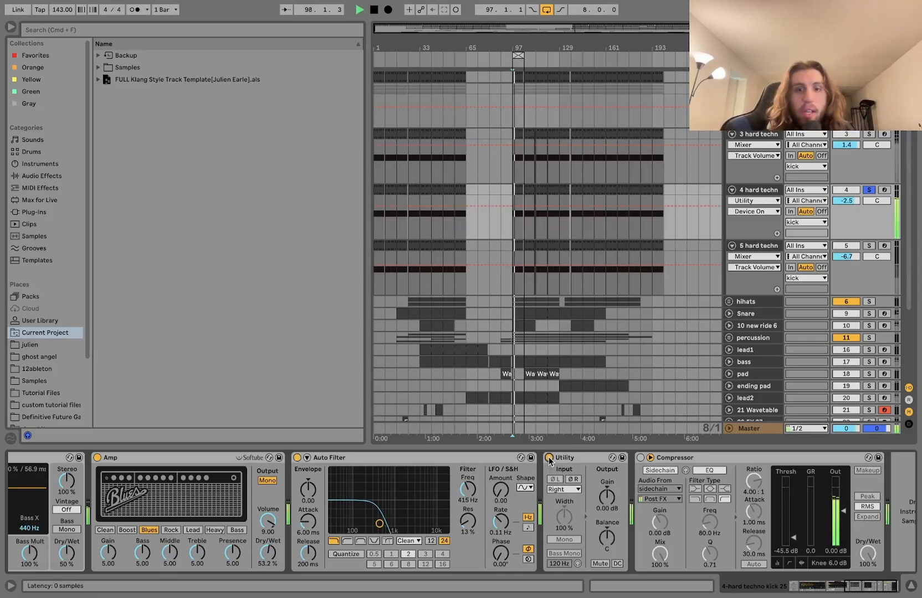
pyautogui.click(650, 458)
pyautogui.click(641, 458)
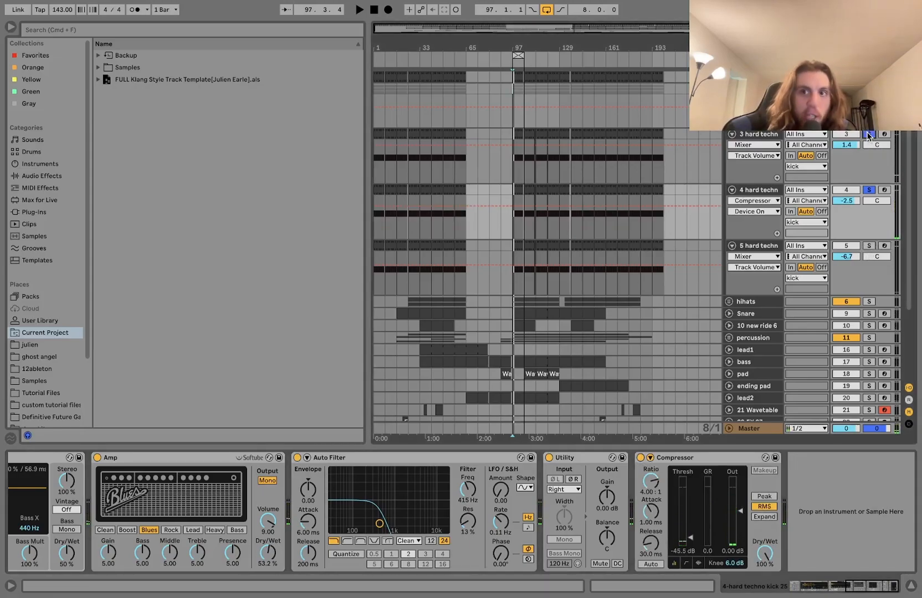
pyautogui.press('space')
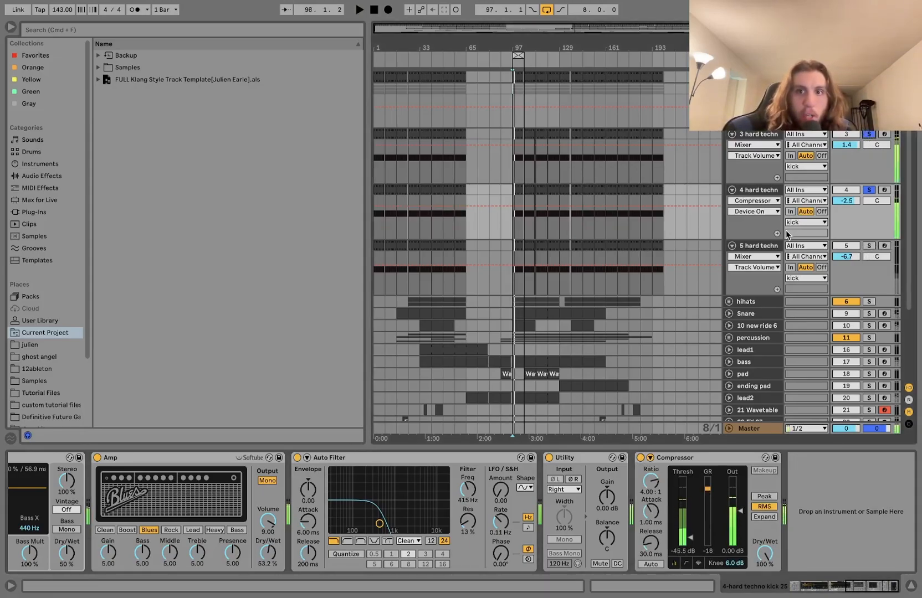
# Audition the "5-hard techno kick 25" track with its Delay in solo, and compare it with all kick layers together
pyautogui.click(775, 247)
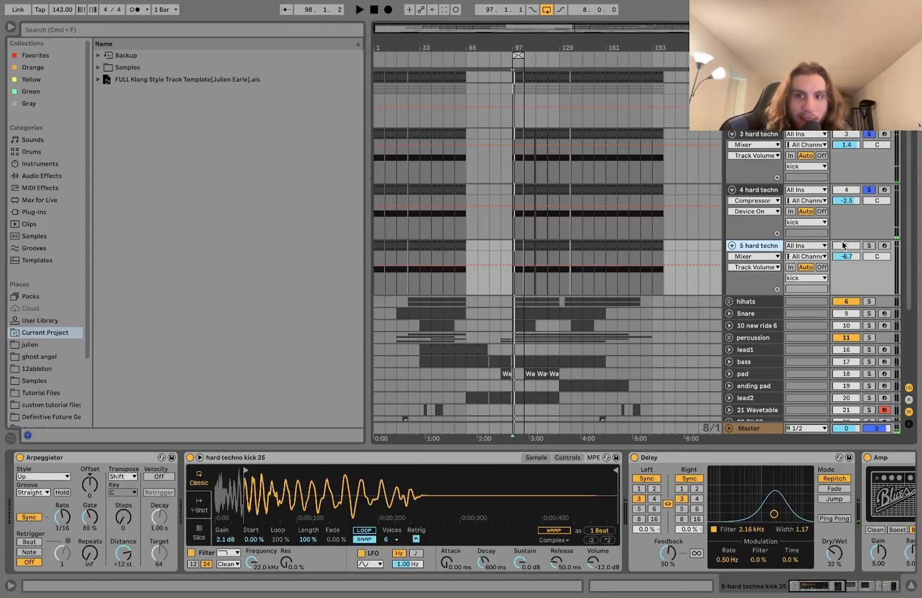
pyautogui.click(867, 247)
pyautogui.press('space')
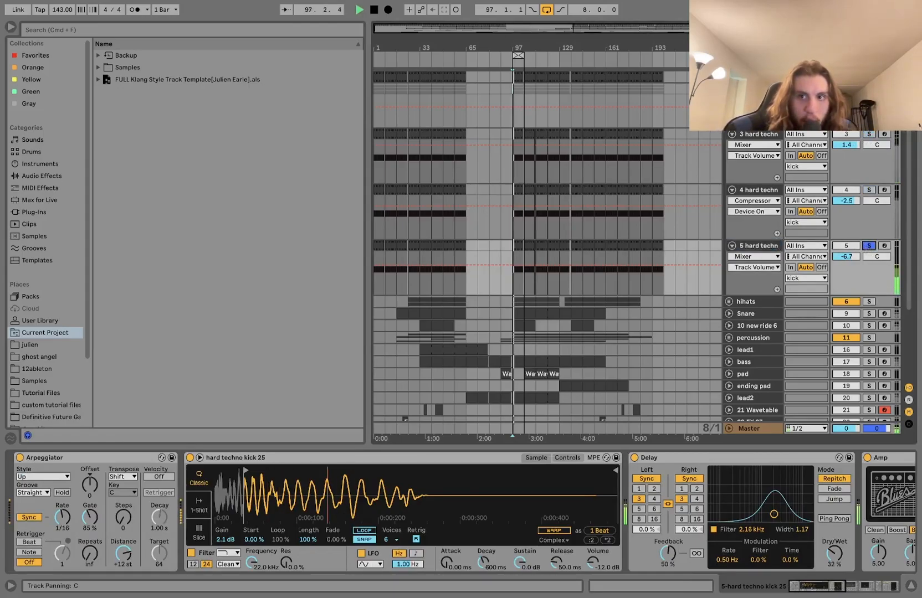
pyautogui.click(869, 247)
pyautogui.click(752, 247)
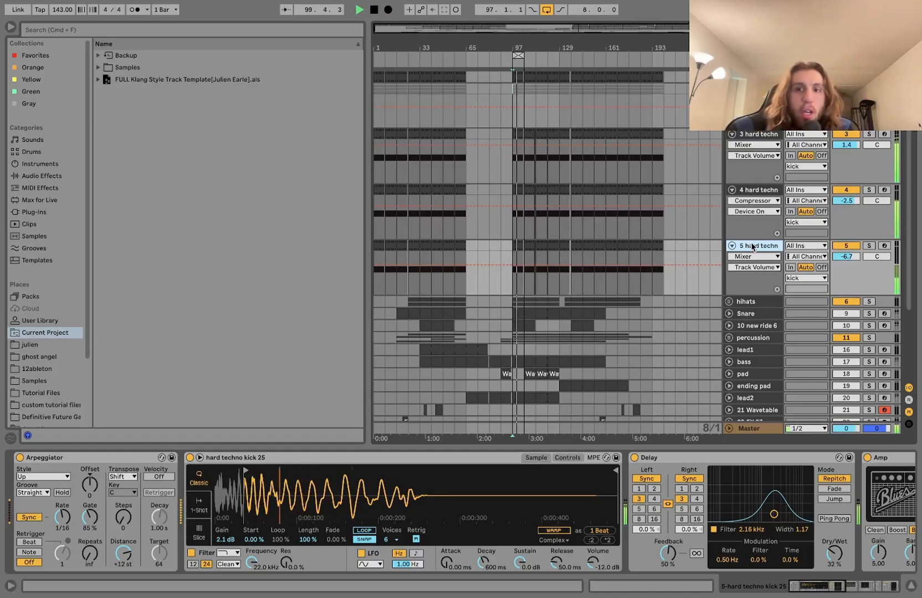
# Solo the track 5 kick layer again and play it from bar 97
pyautogui.click(869, 246)
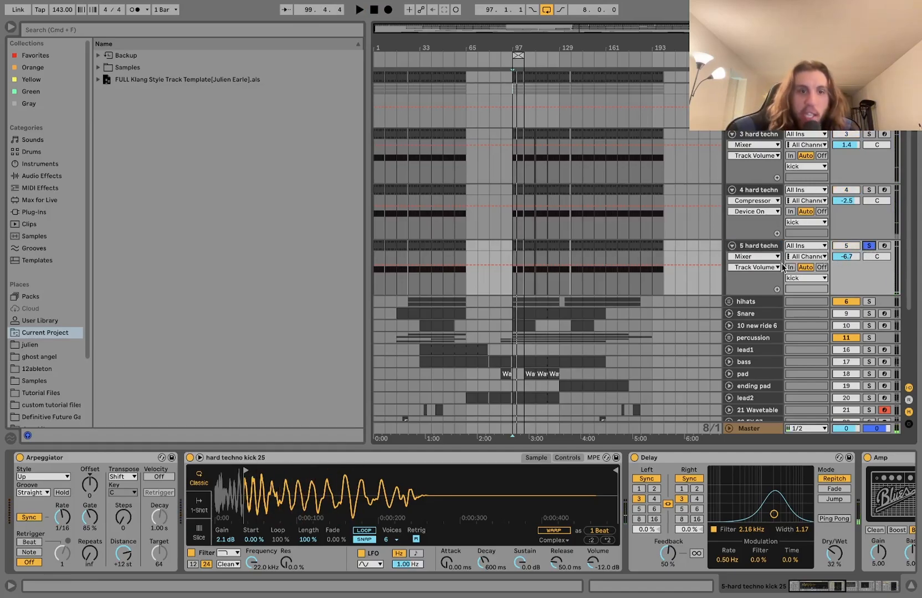
pyautogui.press('space')
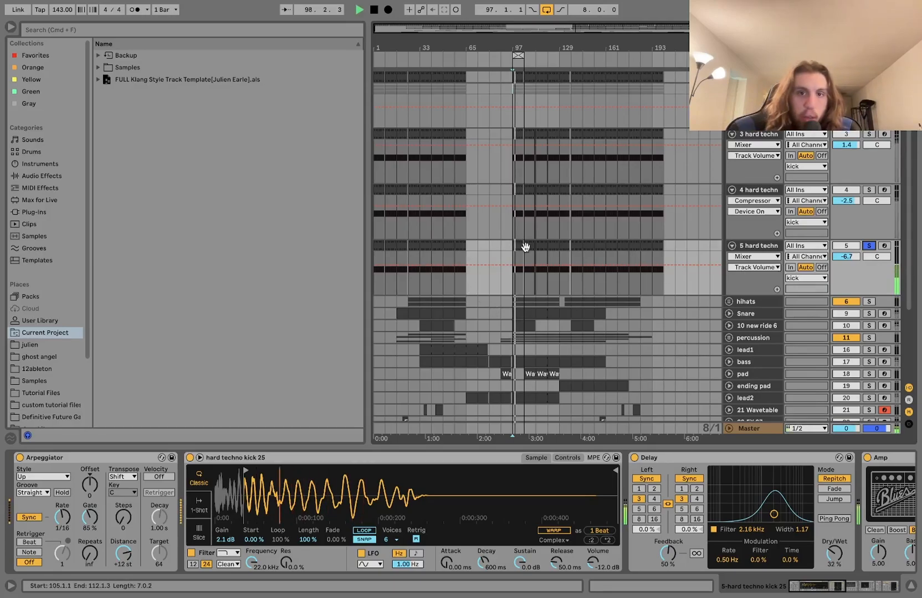
pyautogui.scroll(10, 525, 247)
pyautogui.press('space')
# Remove the solo from track 5 and play all three kick layers together from bar 121
pyautogui.hscroll(1, 525, 247)
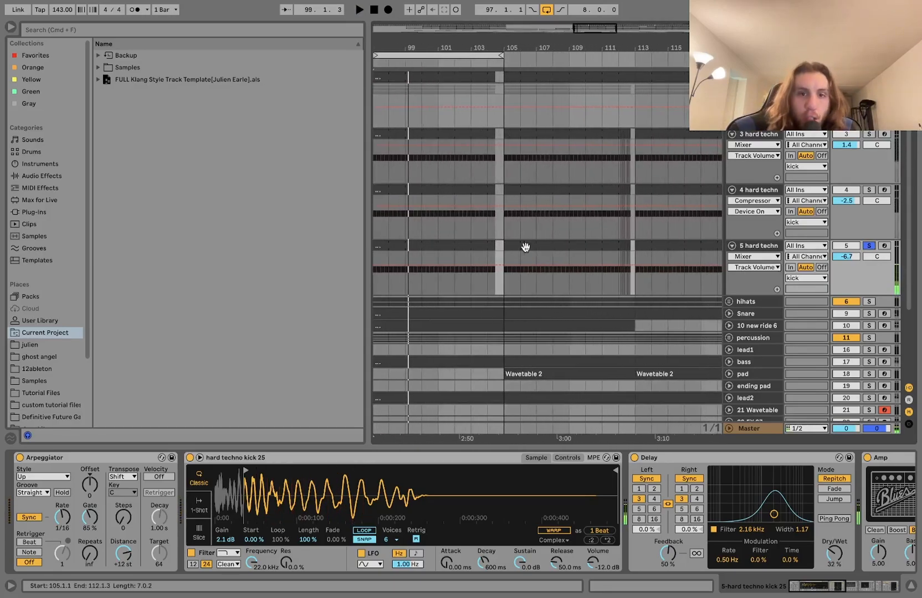
pyautogui.click(525, 247)
pyautogui.scroll(-5, 526, 247)
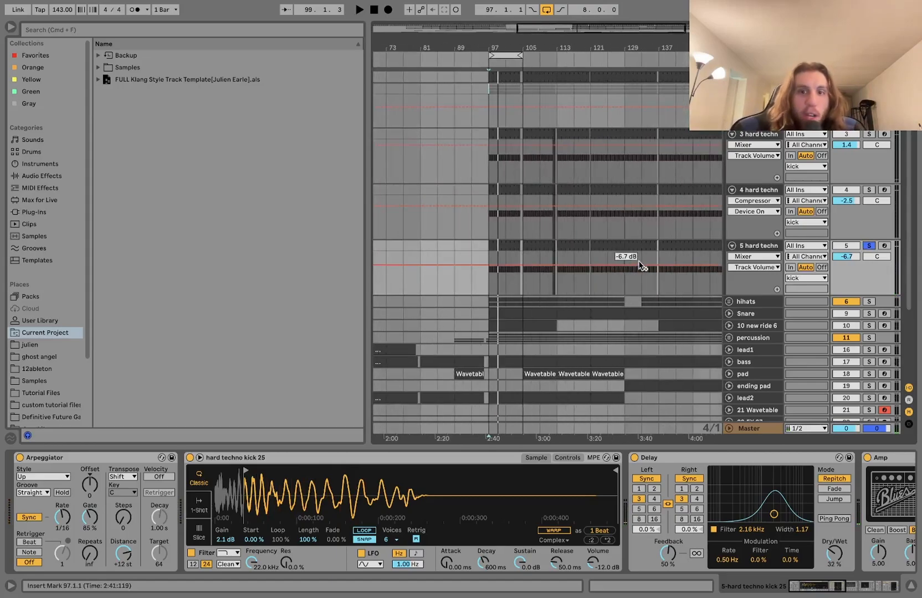
pyautogui.click(609, 244)
pyautogui.scroll(-3, 585, 276)
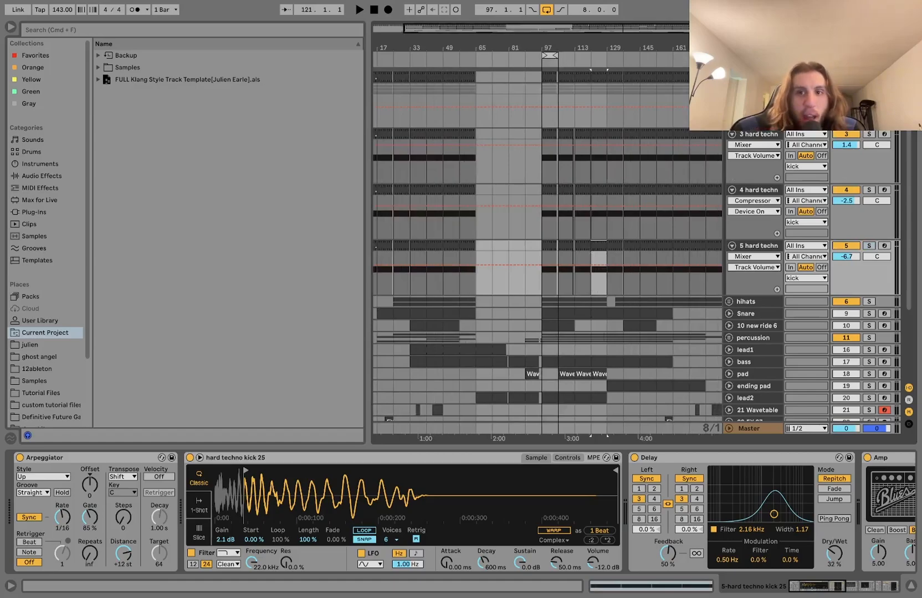
pyautogui.press('space')
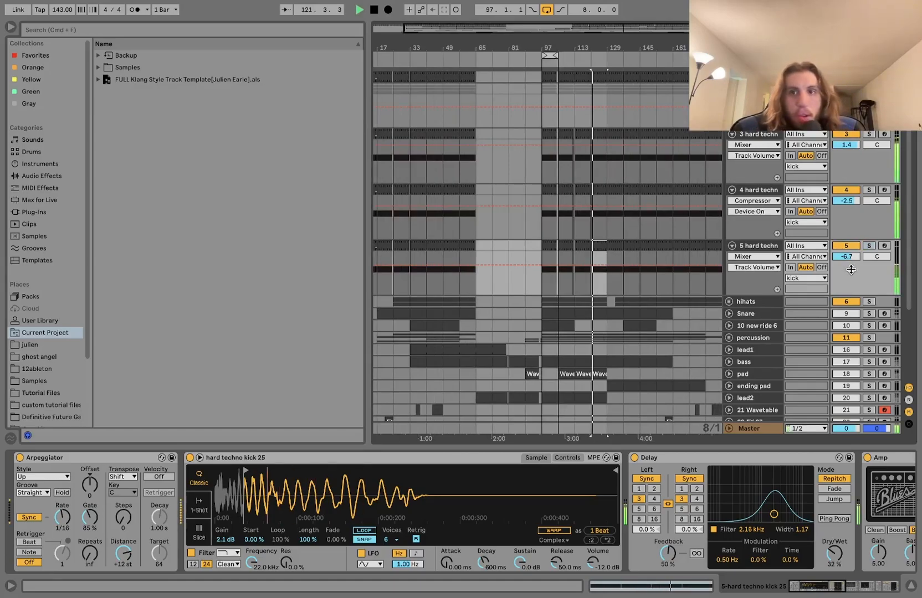
# Solo the track 5 kick layer, compare it with Auto Filter off and on, and inspect its Utility and Compressor settings
pyautogui.click(868, 245)
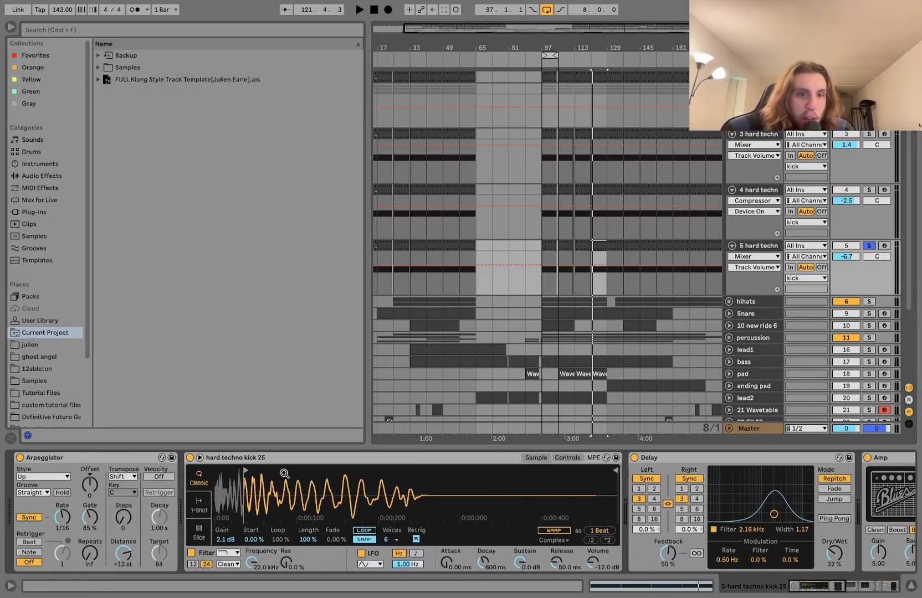
pyautogui.hscroll(10, 292, 504)
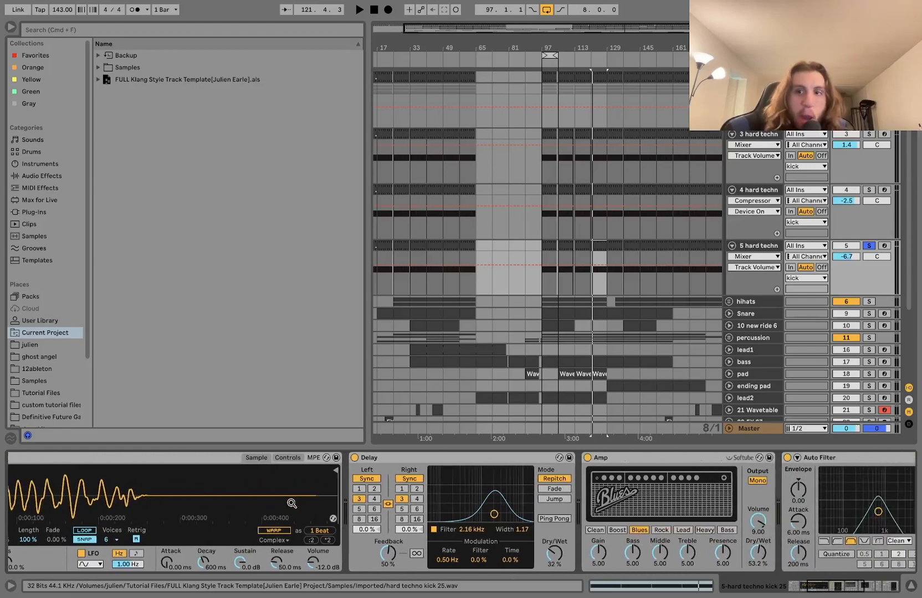
pyautogui.hscroll(4, 291, 503)
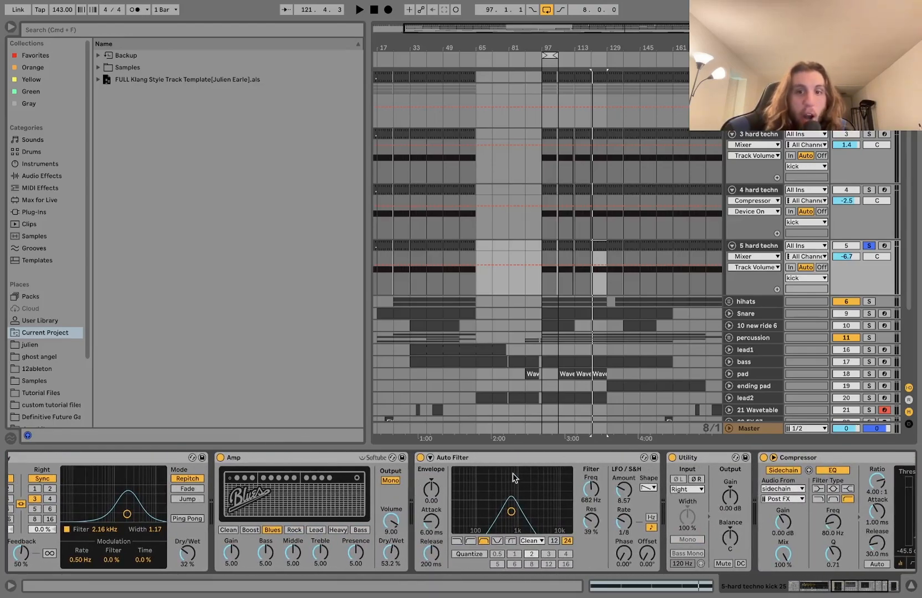
pyautogui.press('space')
pyautogui.click(422, 460)
pyautogui.click(422, 460)
pyautogui.press('space')
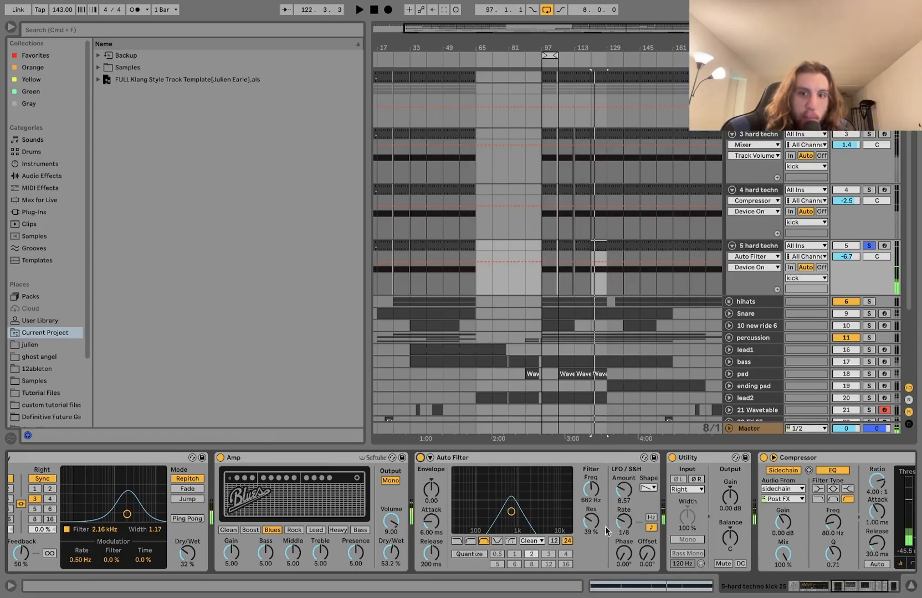
pyautogui.hscroll(2, 635, 514)
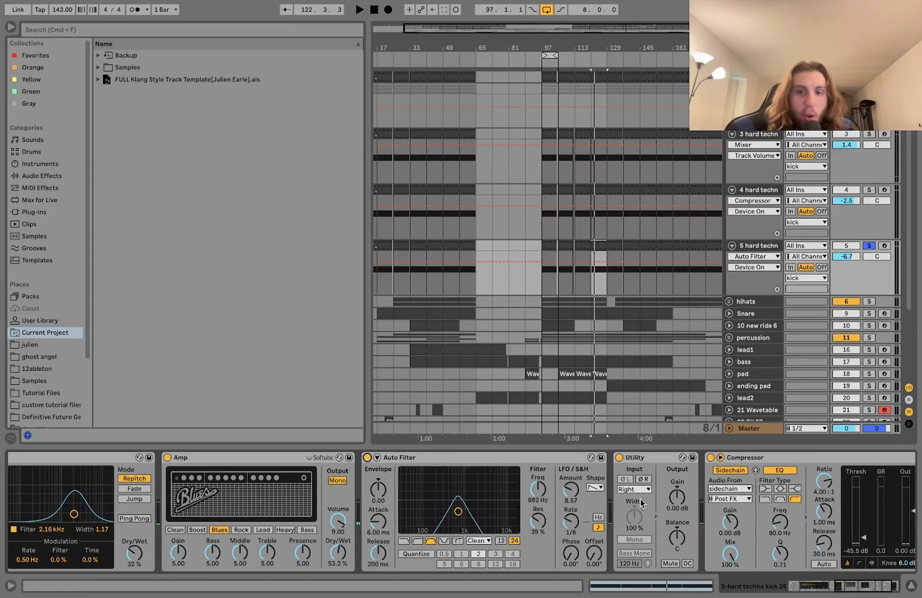
pyautogui.hscroll(4, 641, 502)
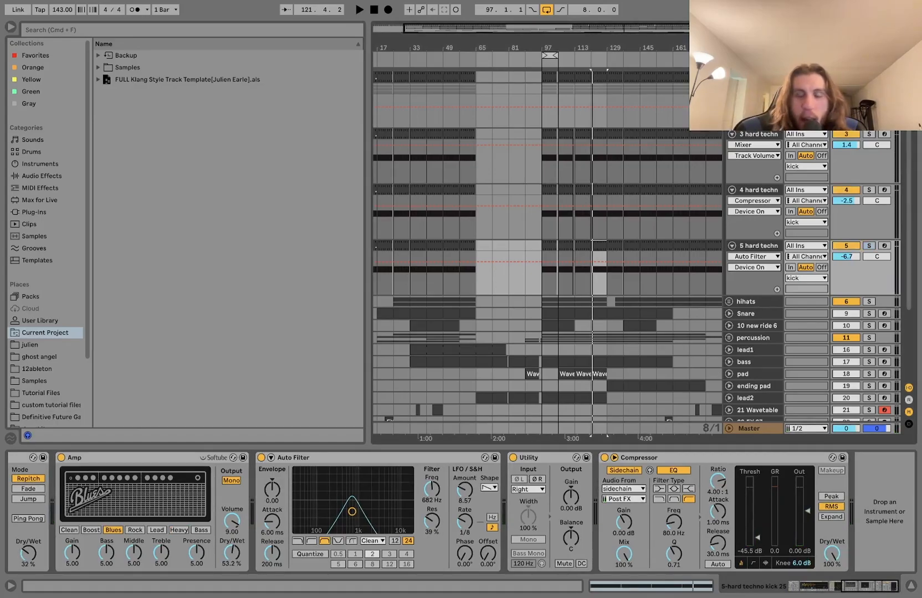
# Play all kick layers together from bar 121 with the kick group's effect chain open
pyautogui.click(756, 78)
pyautogui.press('space')
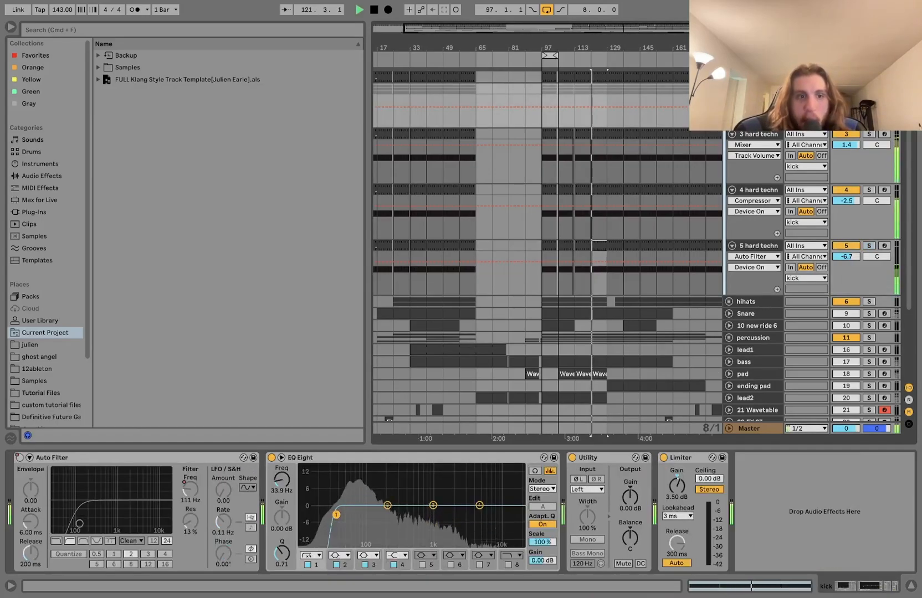
pyautogui.press('space')
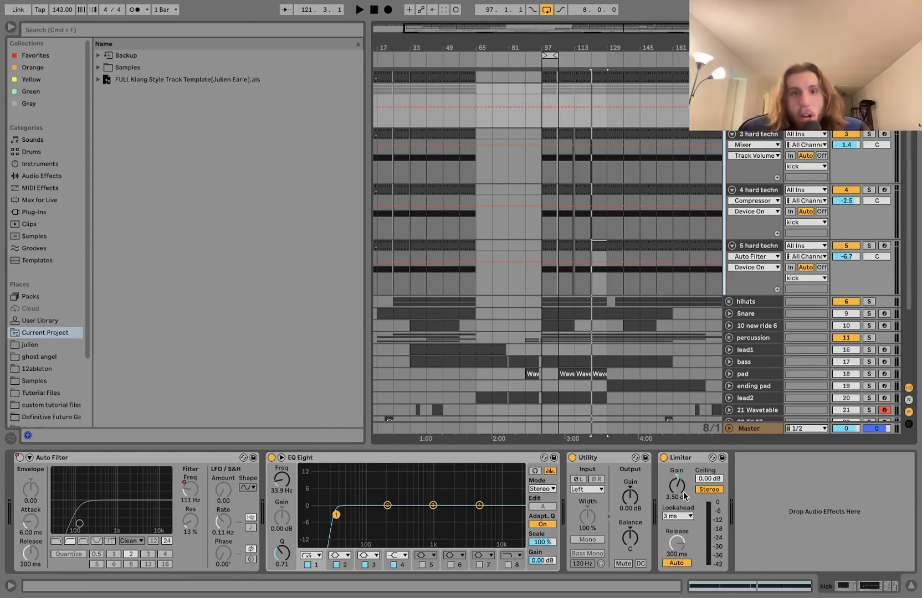
# Show the on/off automation of the kick group's Auto Filter and play the kicks from bar 61
pyautogui.rightClick(21, 460)
pyautogui.click(45, 464)
pyautogui.scroll(-3, 585, 187)
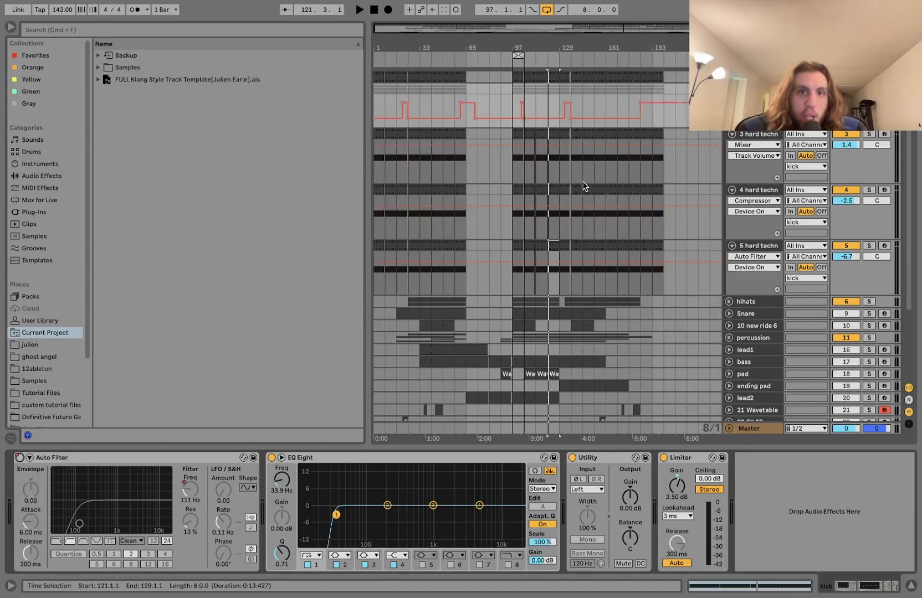
pyautogui.scroll(-1, 584, 184)
pyautogui.scroll(5, 467, 103)
pyautogui.click(439, 80)
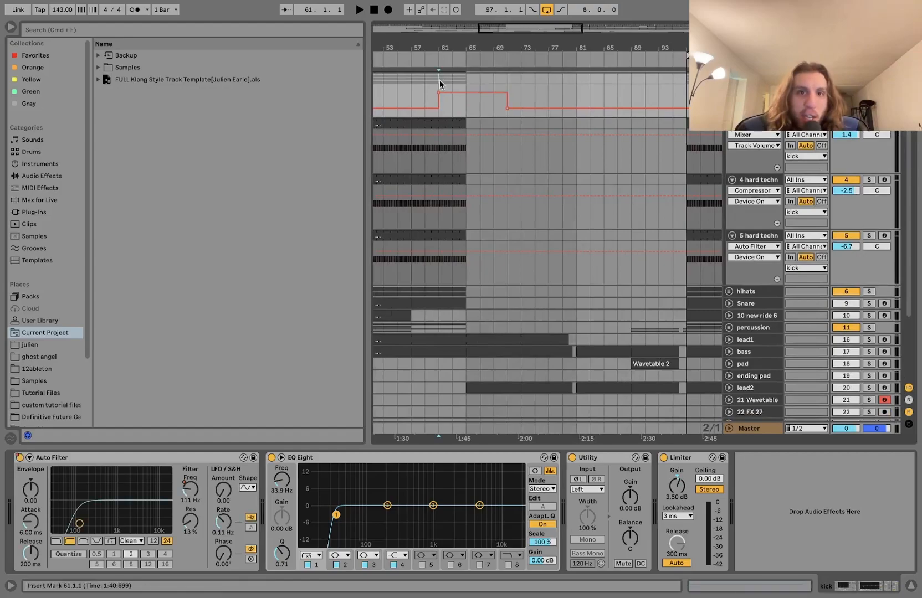
pyautogui.press('space')
# Show the kick group's Auto Filter frequency automation and play the ending sweep from bar 193
pyautogui.click(190, 490)
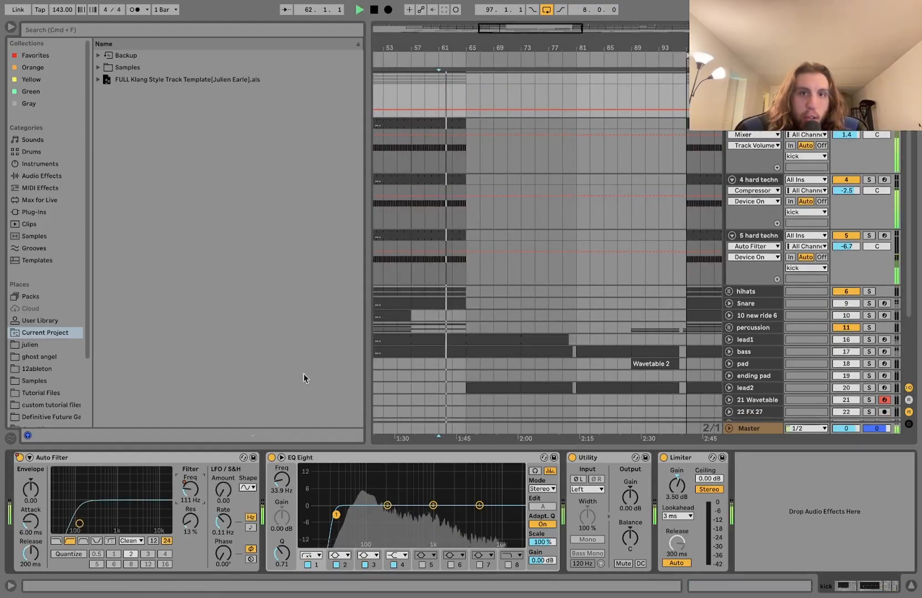
pyautogui.scroll(-5, 535, 223)
pyautogui.press('space')
pyautogui.click(648, 92)
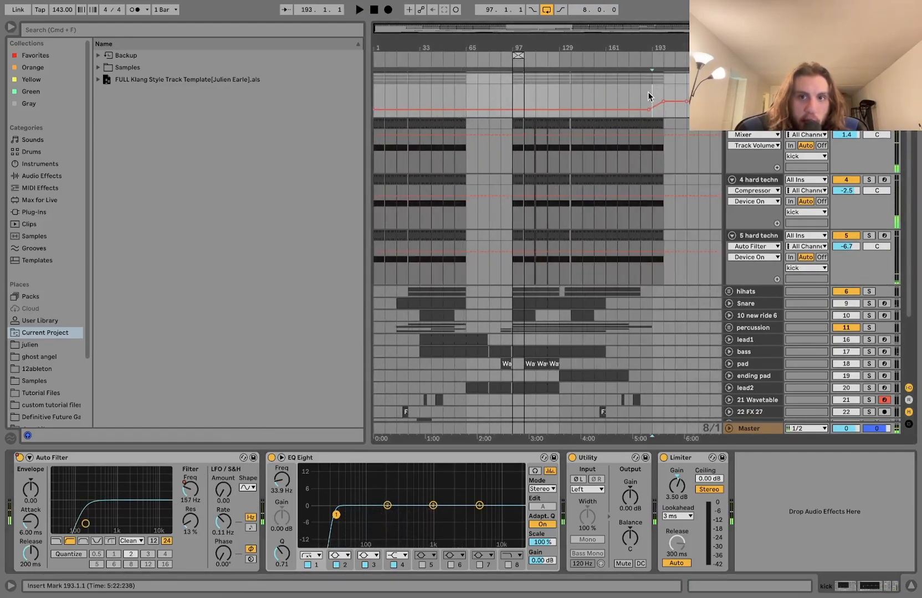
pyautogui.press('space')
pyautogui.press('space')
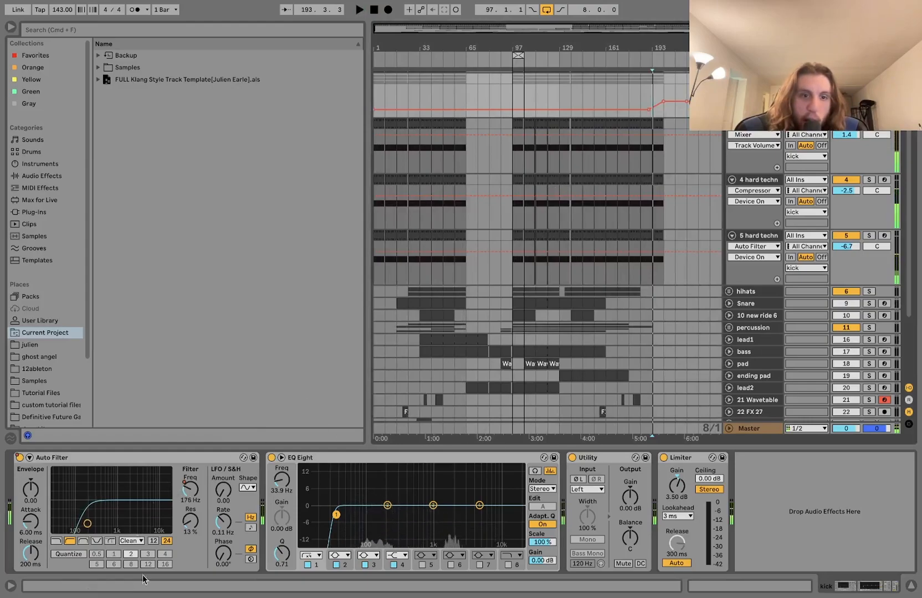
# Collapse the kick tracks and play from bar 104 to hear the kick gap before bar 105
pyautogui.click(517, 97)
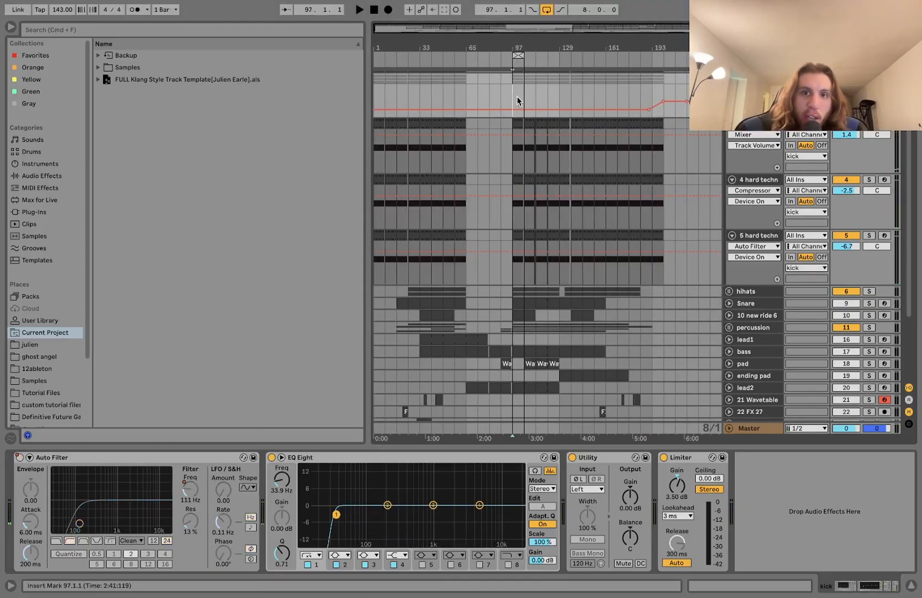
pyautogui.scroll(-5, 548, 247)
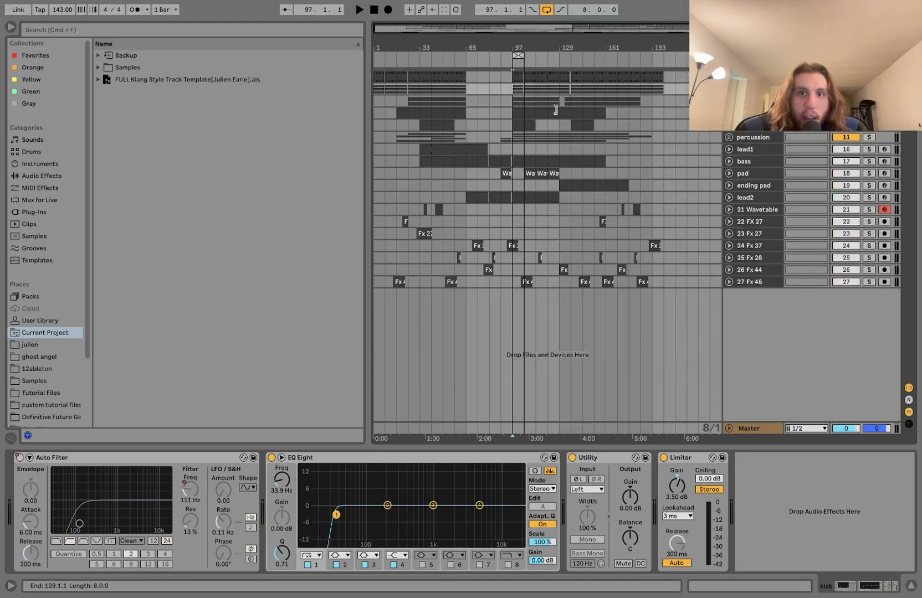
pyautogui.scroll(5, 556, 109)
pyautogui.hscroll(-3, 555, 110)
pyautogui.scroll(4, 556, 110)
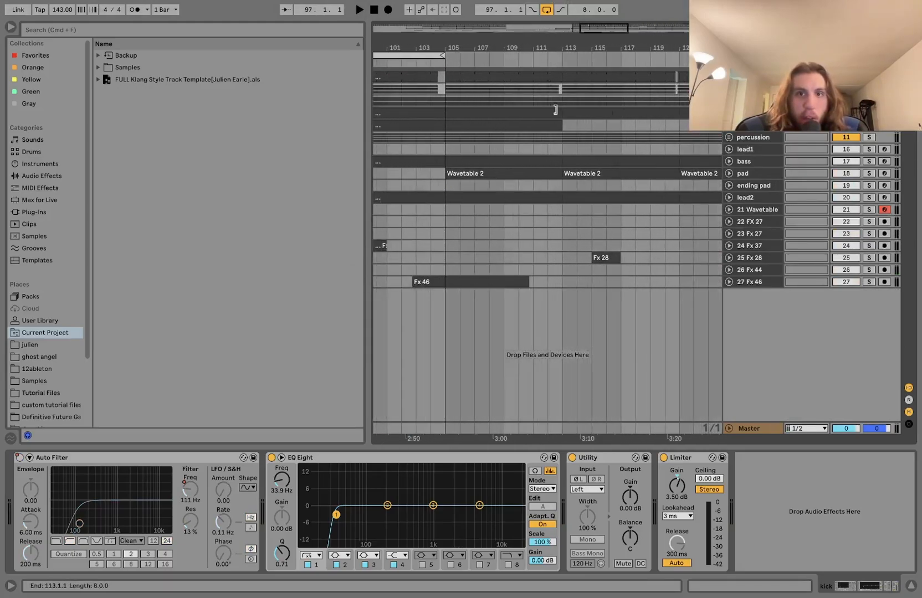
pyautogui.scroll(4, 463, 89)
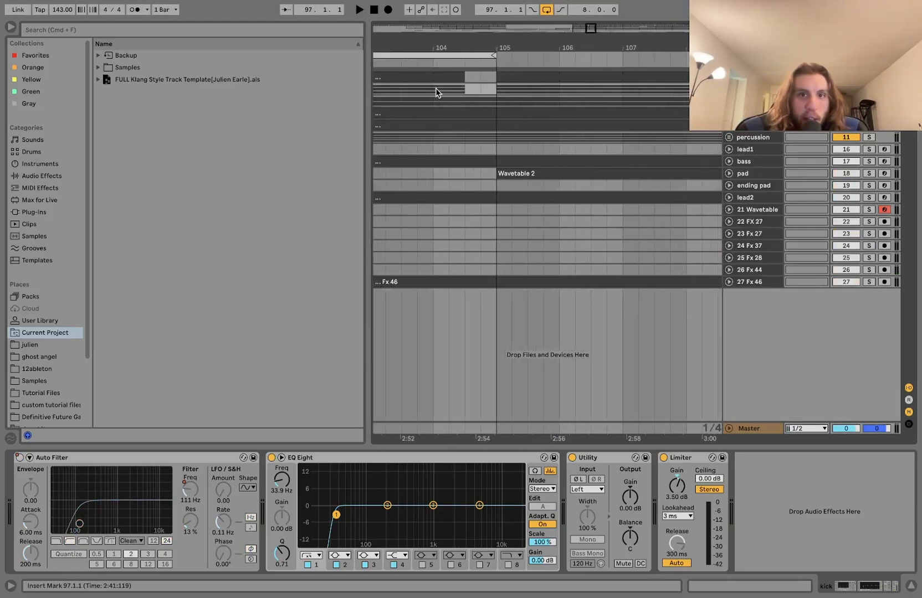
pyautogui.click(434, 89)
pyautogui.press('space')
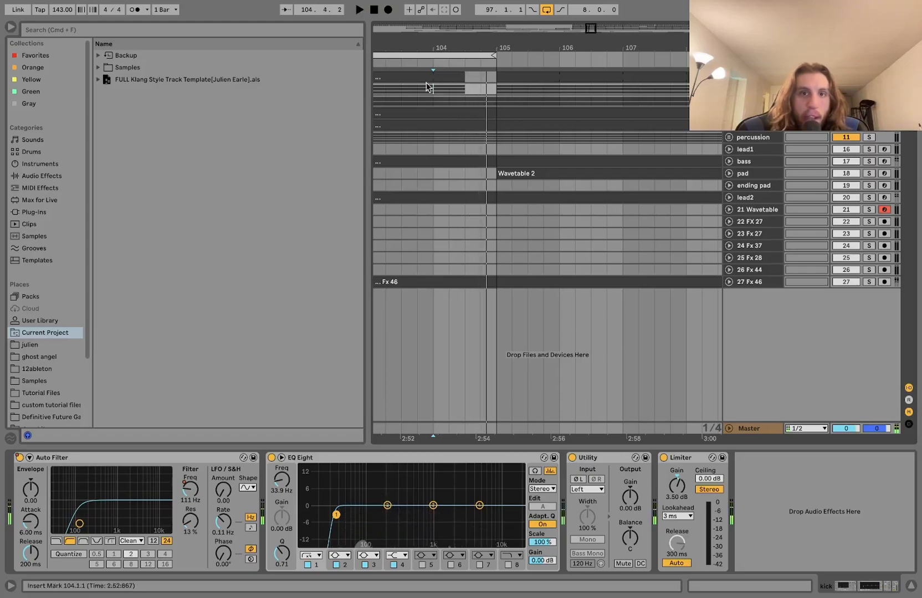
# Expand the hihats group and play the kicks and hi-hats together from bar 105
pyautogui.scroll(-5, 468, 97)
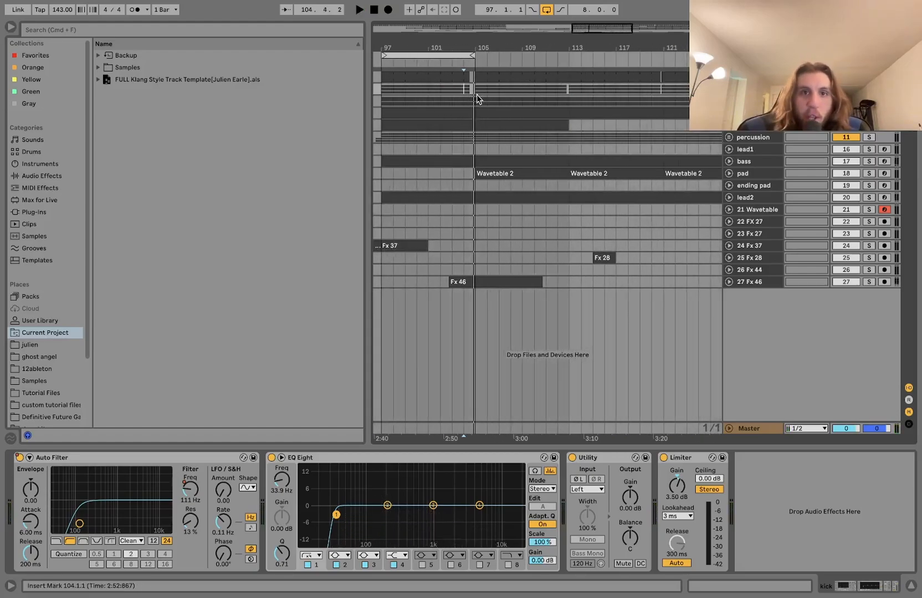
pyautogui.click(479, 93)
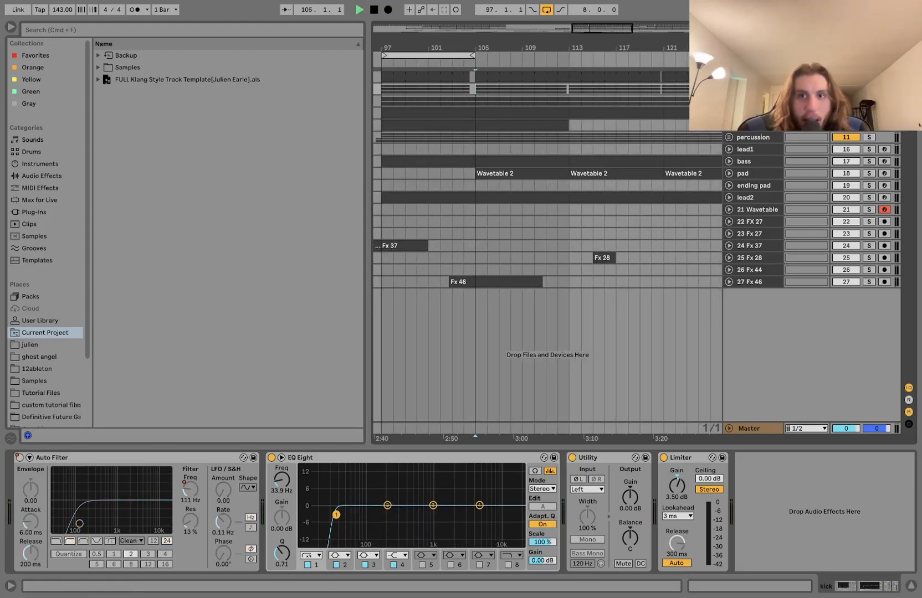
pyautogui.scroll(5, 549, 261)
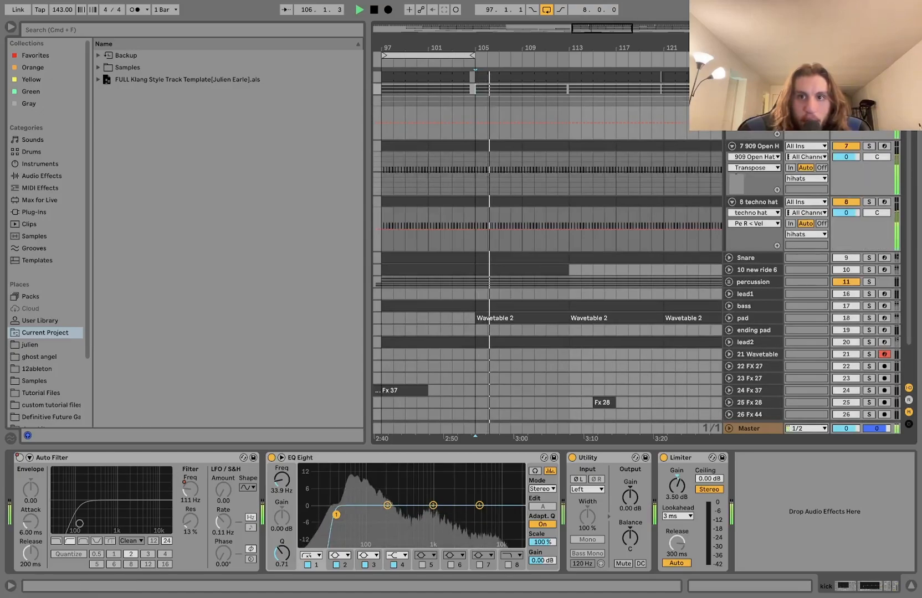
pyautogui.press('space')
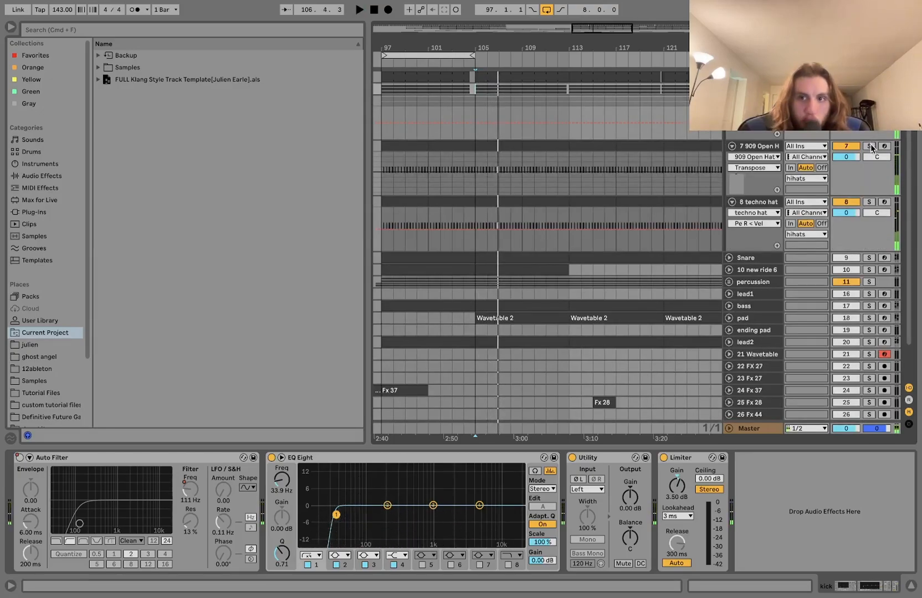
# Audition the "7 909 Open Hat" and "8 techno hat" tracks one after the other in solo from bar 105
pyautogui.click(776, 146)
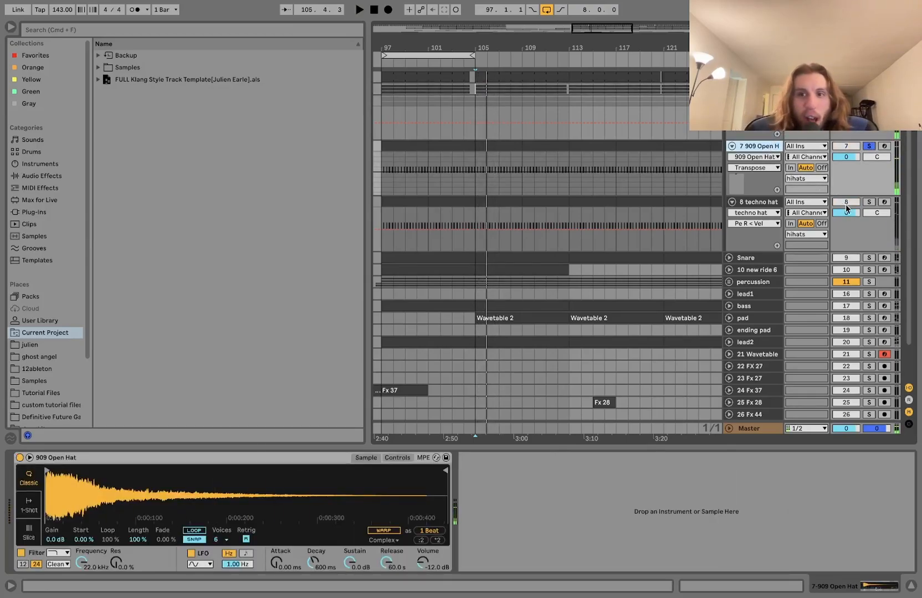
pyautogui.click(869, 202)
pyautogui.press('space')
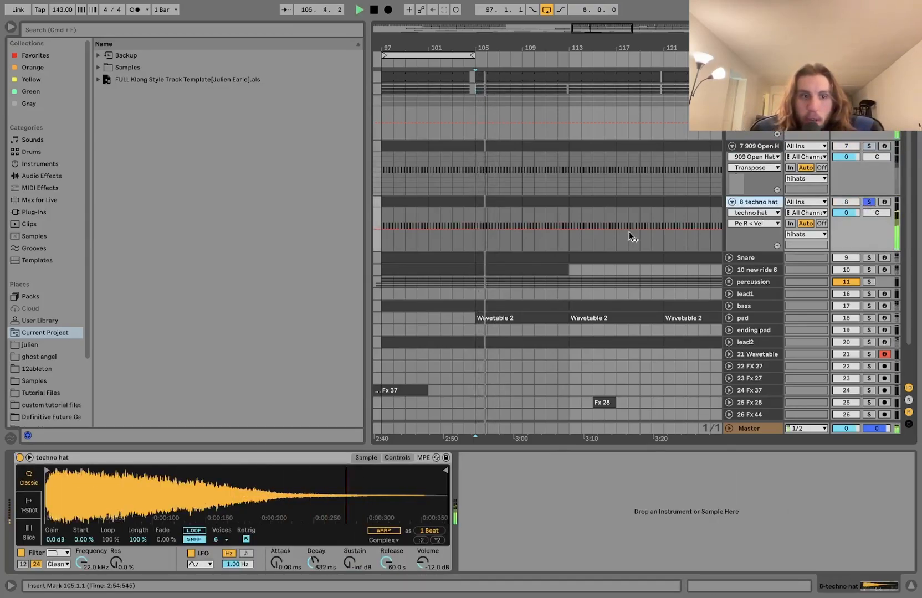
pyautogui.press('space')
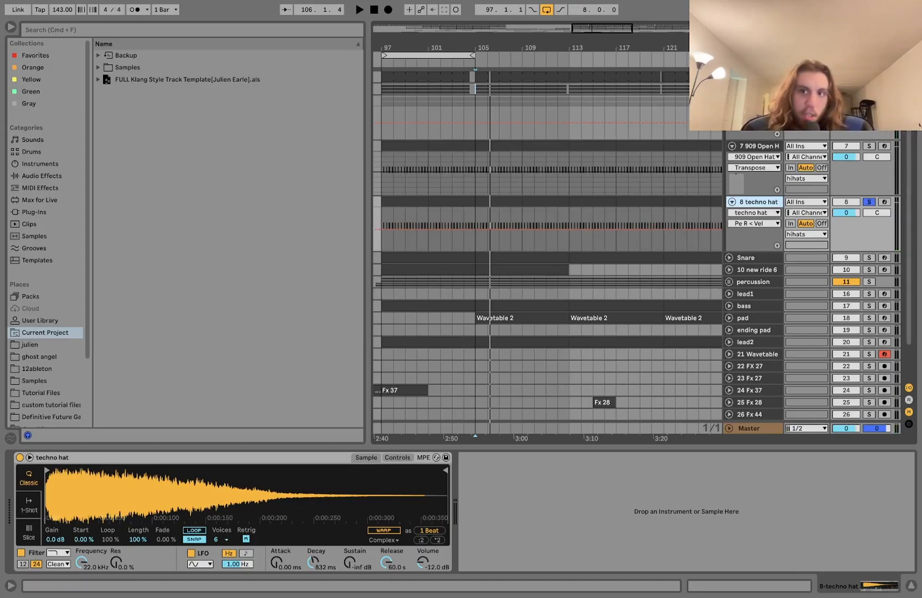
# Play the whole hihats group, examine the Dry/Wet automation of its Reverb, and collapse the group
pyautogui.click(868, 90)
pyautogui.press('space')
pyautogui.press('space')
pyautogui.scroll(-10, 487, 262)
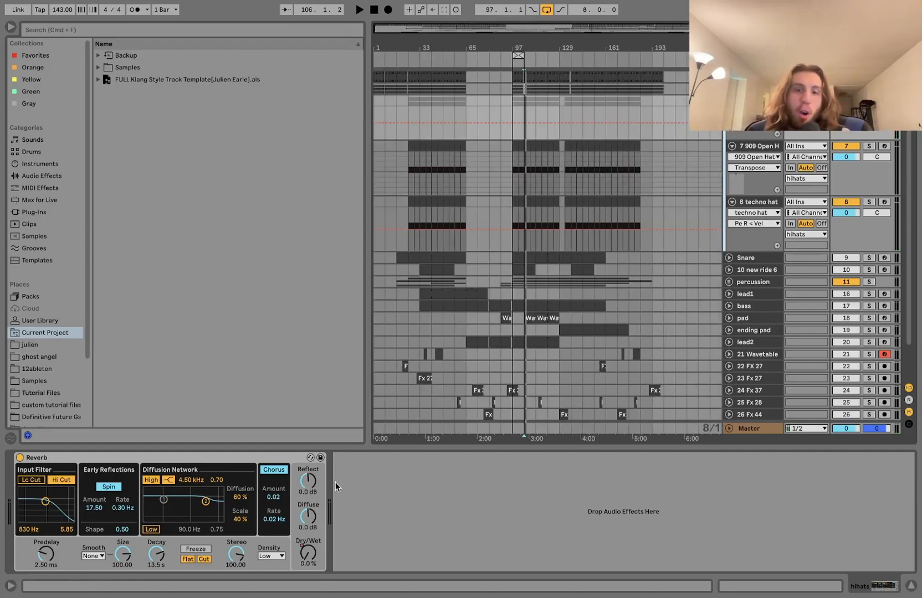
pyautogui.click(304, 553)
pyautogui.scroll(5, 405, 147)
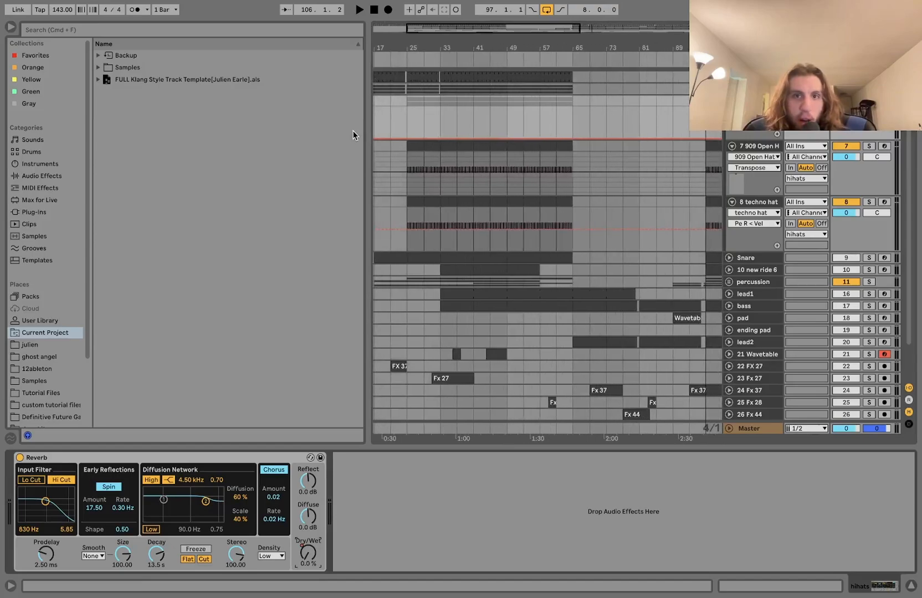
pyautogui.scroll(-5, 547, 277)
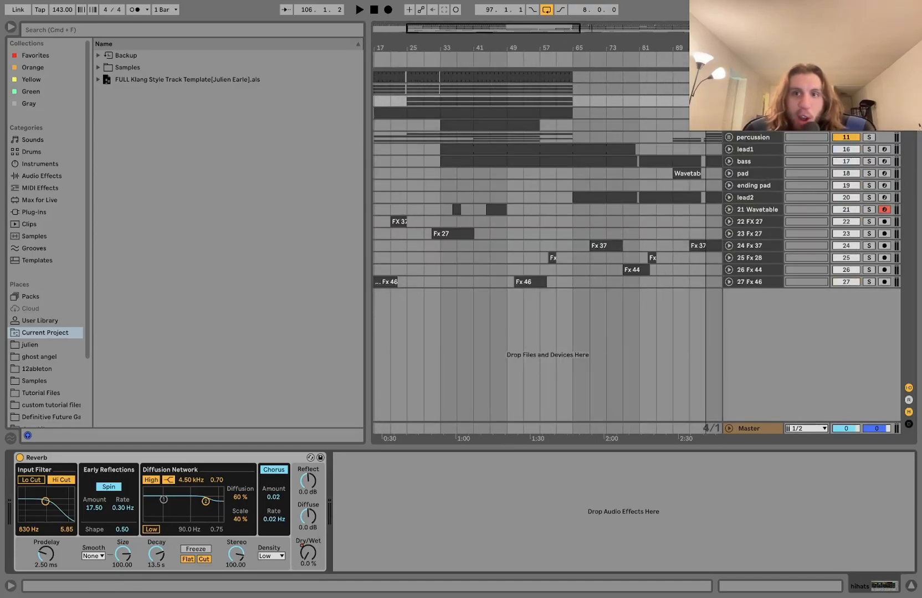
# Expand the Snare track, select bars 49 to 57, and play its clap from bar 49
pyautogui.click(508, 111)
pyautogui.press('space')
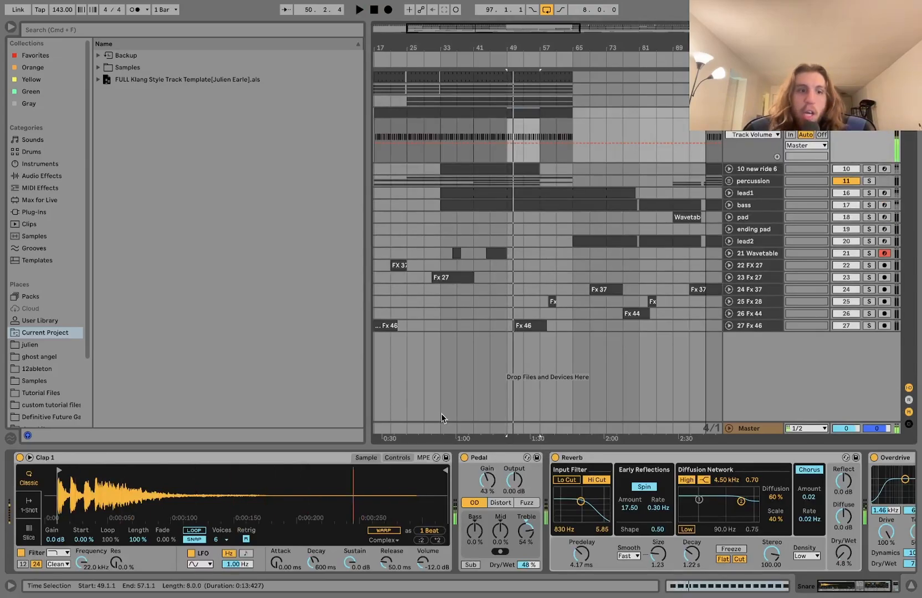
pyautogui.press('space')
# Bypass Pedal, Reverb and Overdrive on the Snare track and play the dry clap from bar 49
pyautogui.hscroll(3, 499, 456)
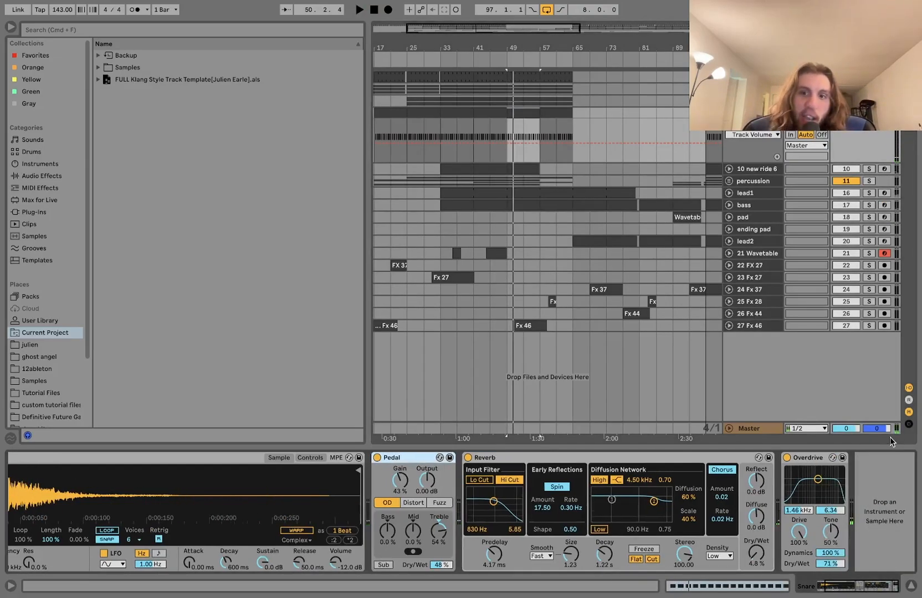
pyautogui.click(787, 458)
pyautogui.hscroll(-3, 786, 460)
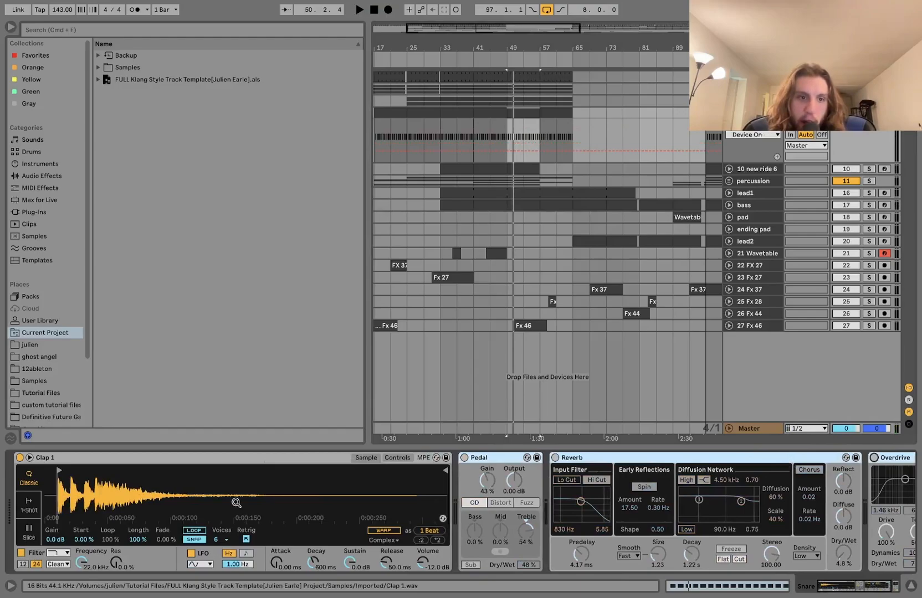
pyautogui.press('space')
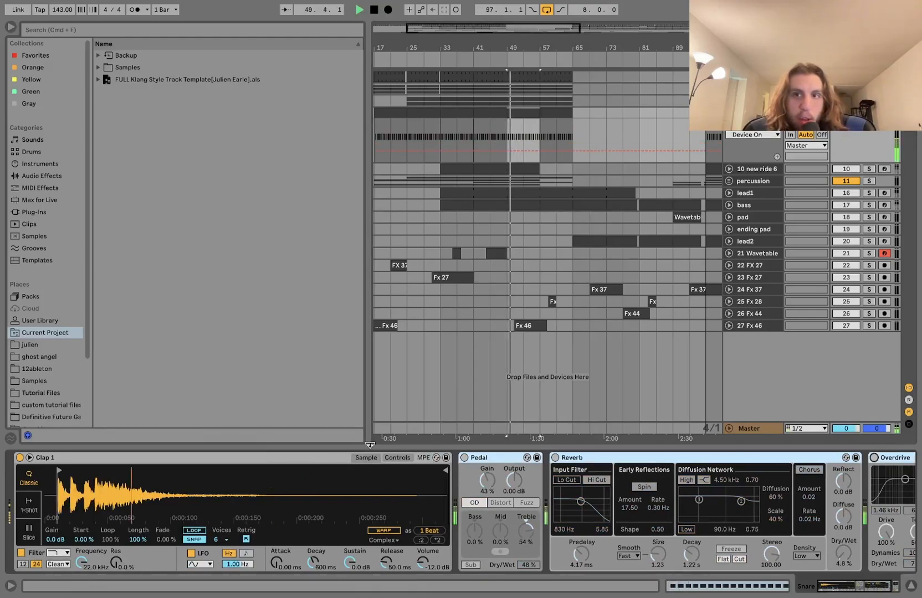
# Re-enable Pedal, Reverb and Overdrive on the Snare track one by one while playing the clap
pyautogui.click(464, 457)
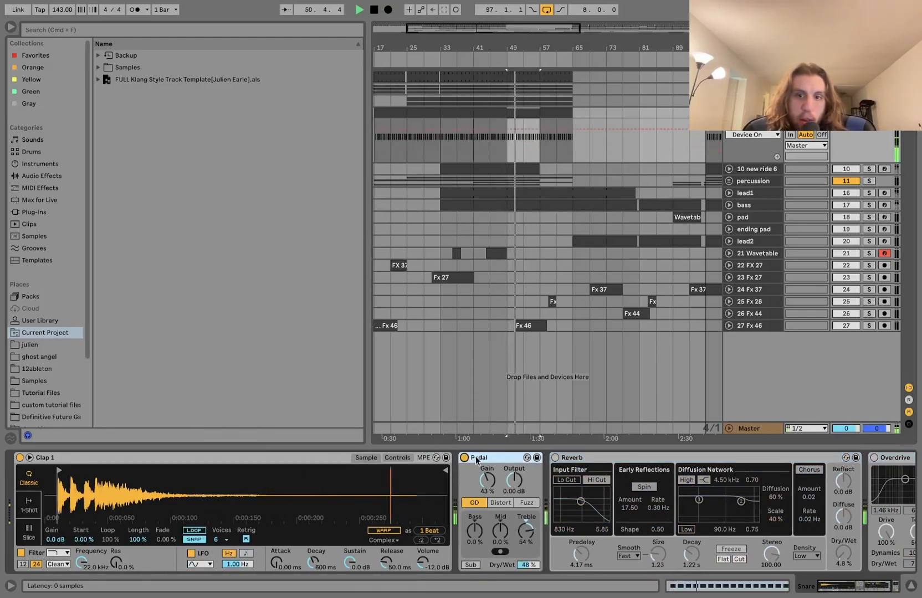
pyautogui.click(555, 458)
pyautogui.press('space')
pyautogui.hscroll(3, 556, 463)
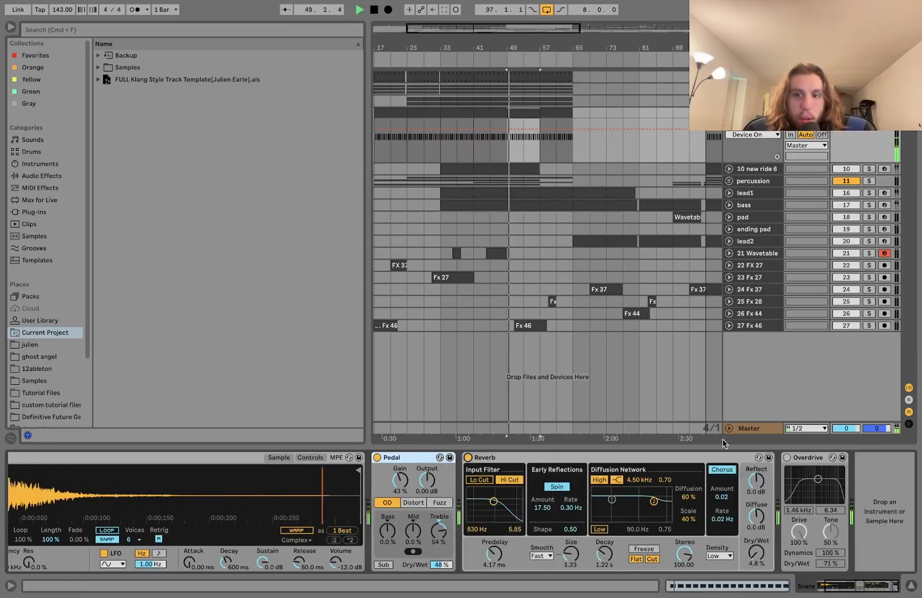
pyautogui.click(786, 458)
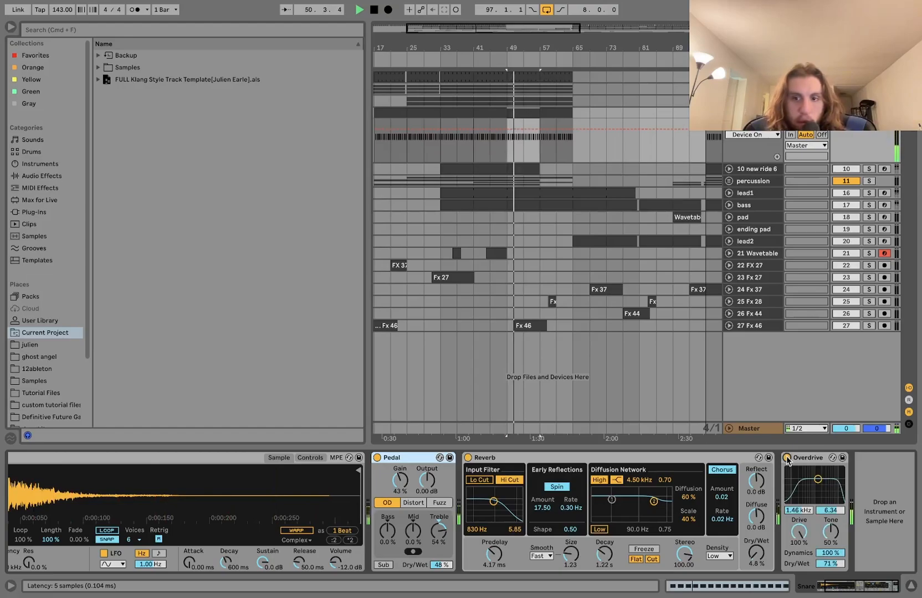
# Compare the Snare track's clap with Overdrive bypassed and re-enabled, playing it from bar 49
pyautogui.press('super+space')
pyautogui.press('Escape')
pyautogui.click(787, 458)
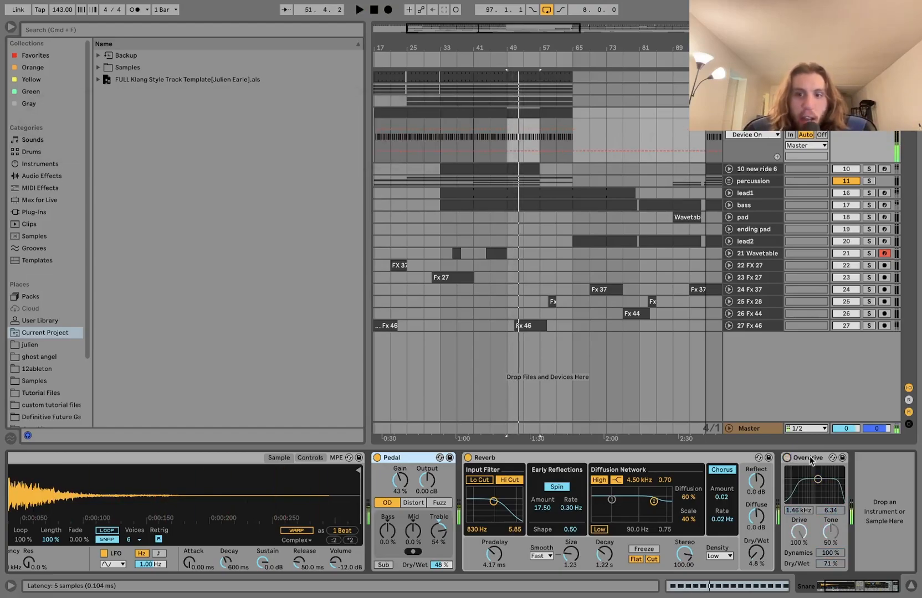
pyautogui.click(787, 458)
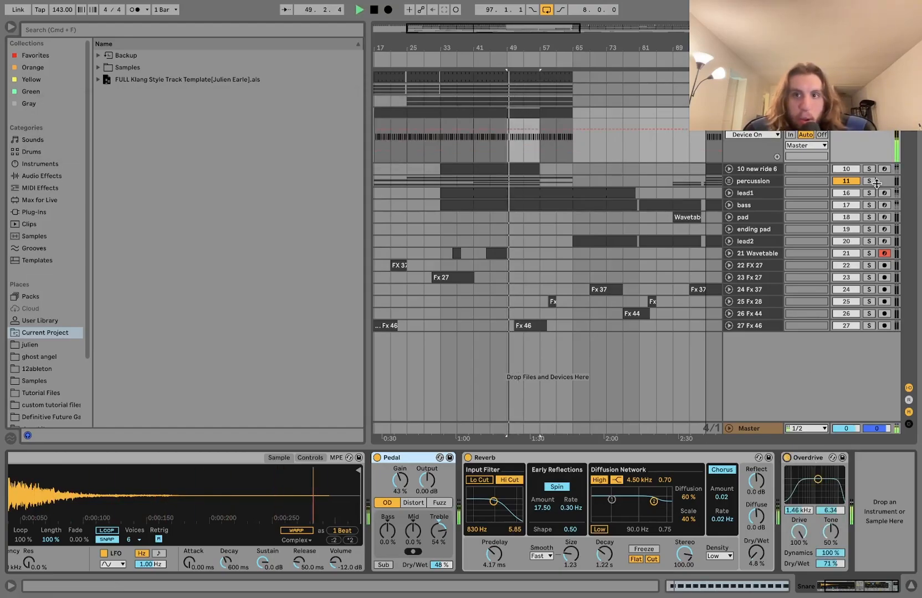
pyautogui.press('-')
pyautogui.press('space')
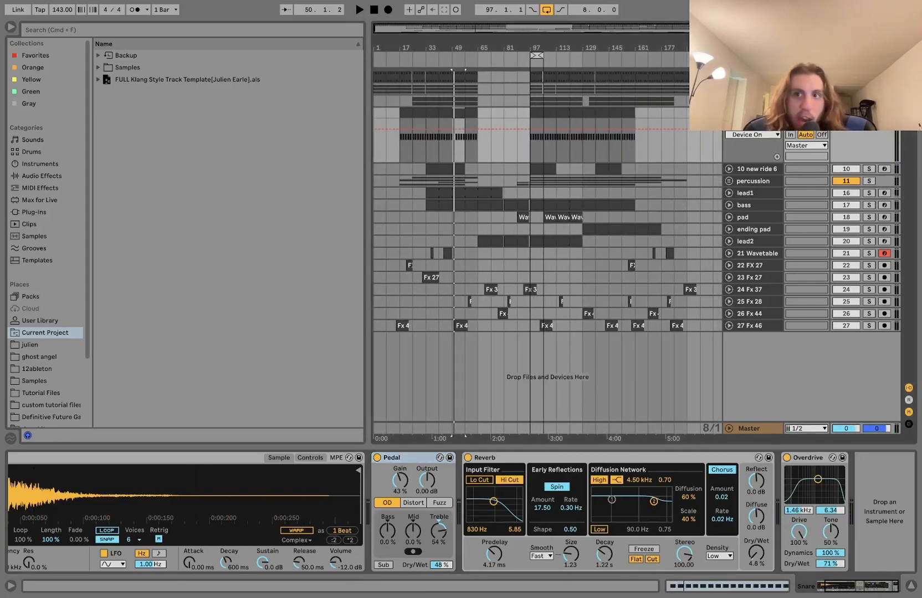
pyautogui.press('space')
pyautogui.press('space')
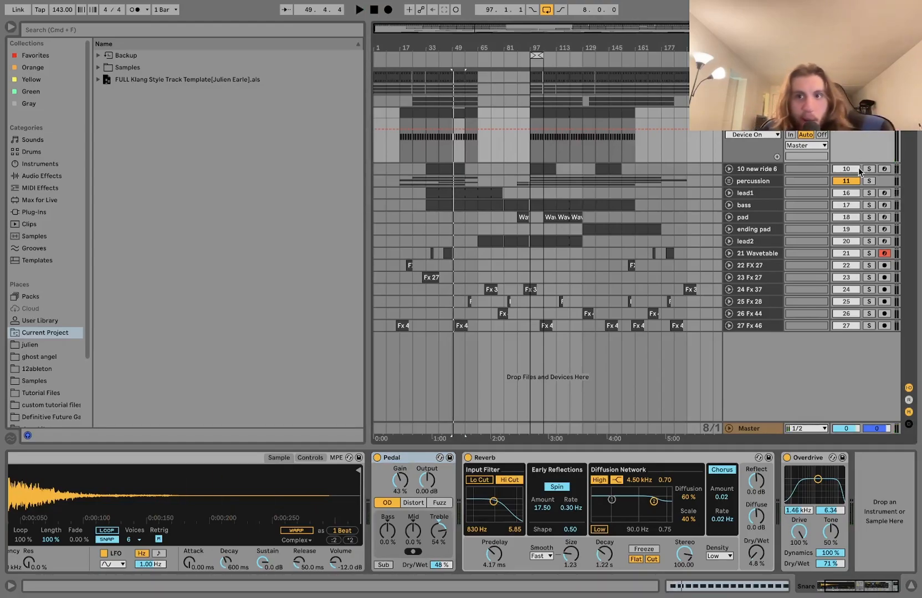
# Expand the new ride 6 track, play it soloed from bar 49, and examine its Chorus-Ensemble and sidechained Compressor
pyautogui.click(729, 169)
pyautogui.press('space')
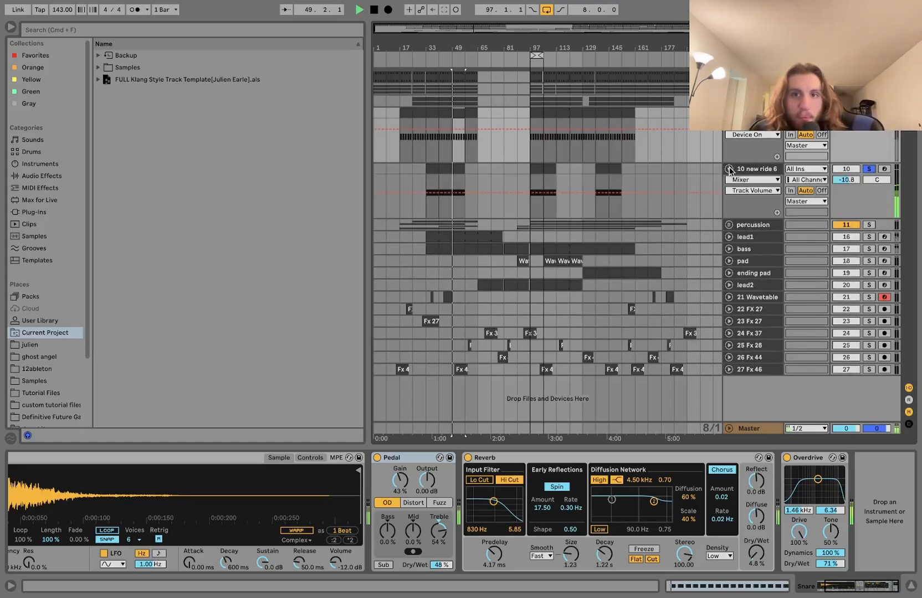
pyautogui.click(750, 170)
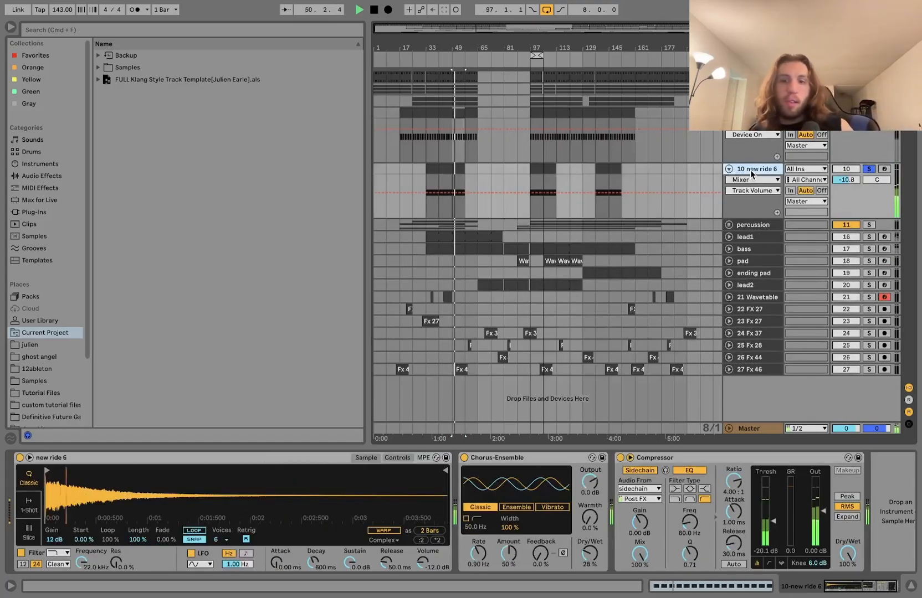
pyautogui.press('space')
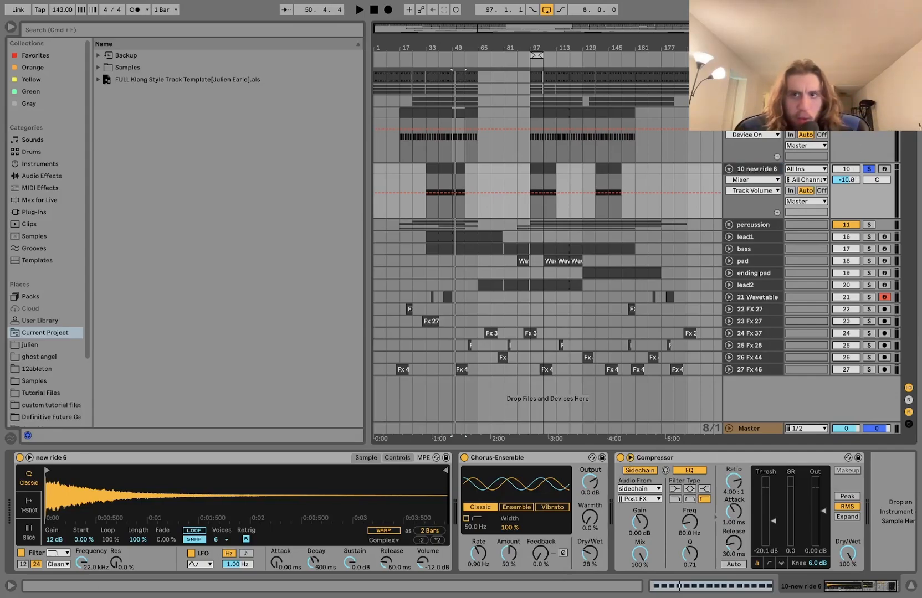
pyautogui.press('space')
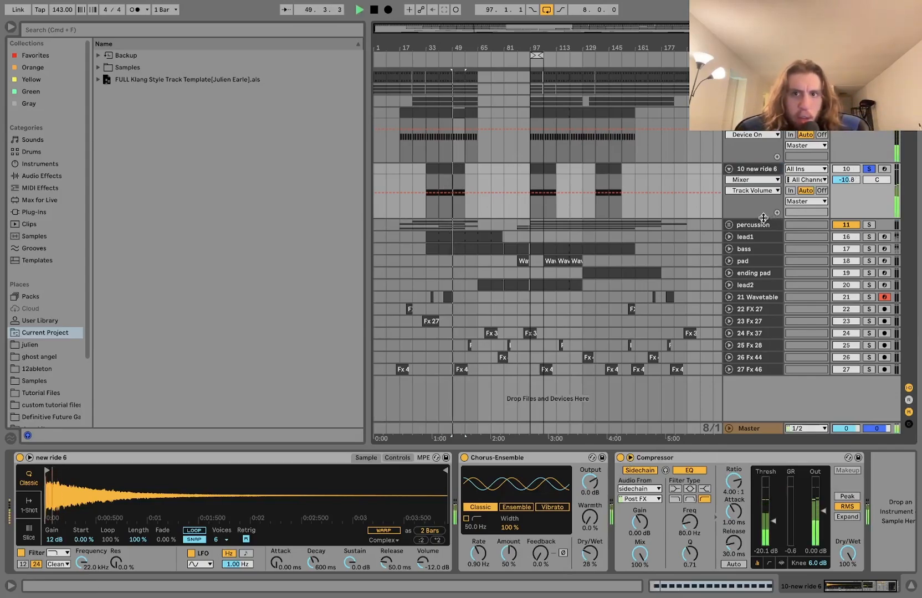
pyautogui.click(760, 172)
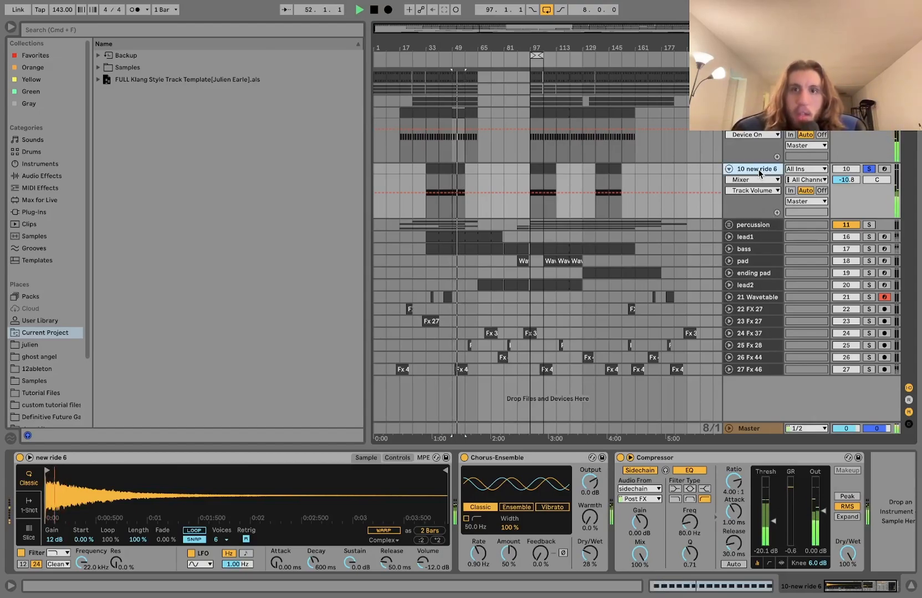
pyautogui.press('space')
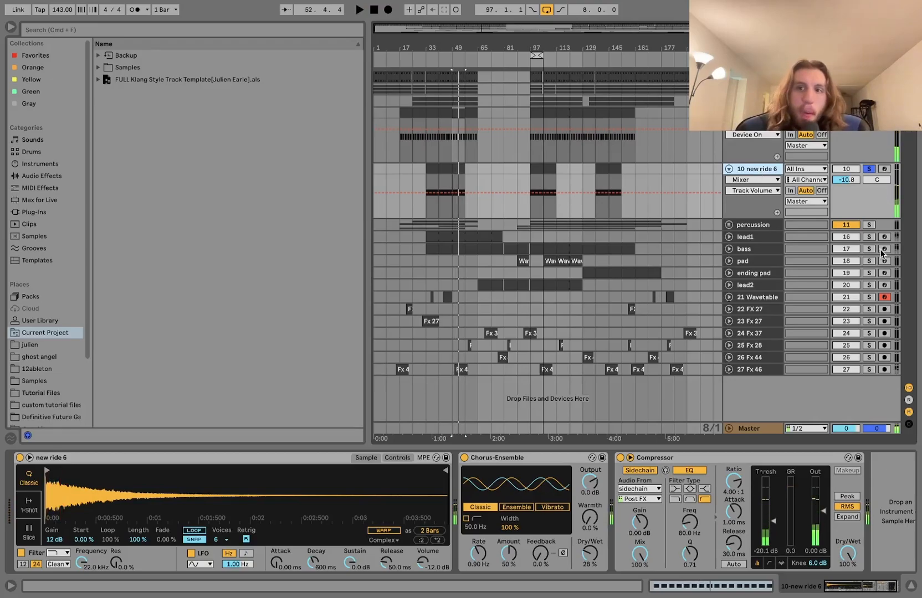
# Solo and expand the percussion group, play it from bar 49, and inspect the Ichor Kit and Rave Loop 12 devices
pyautogui.click(869, 225)
pyautogui.press('space')
pyautogui.click(729, 225)
pyautogui.scroll(-3, 730, 230)
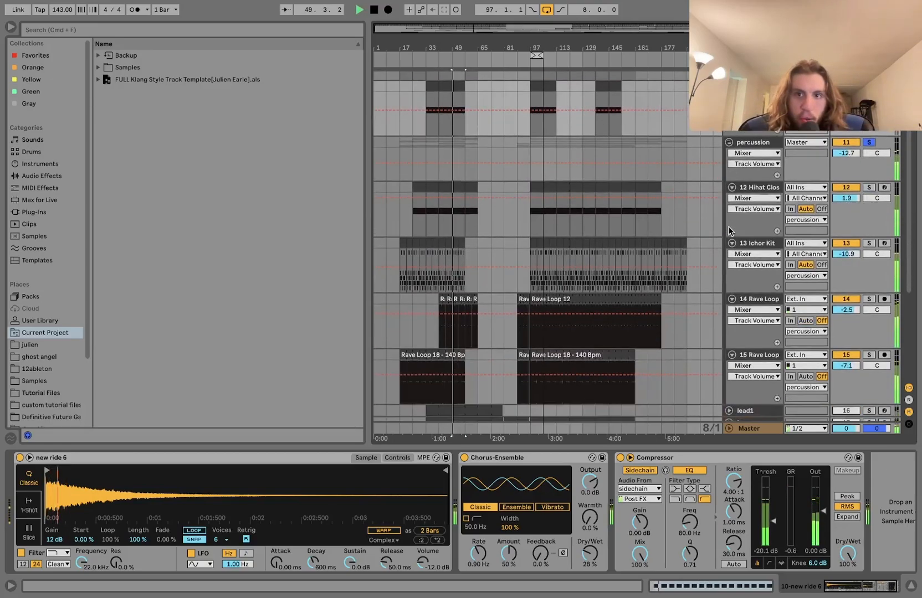
pyautogui.scroll(-2, 730, 228)
pyautogui.click(747, 185)
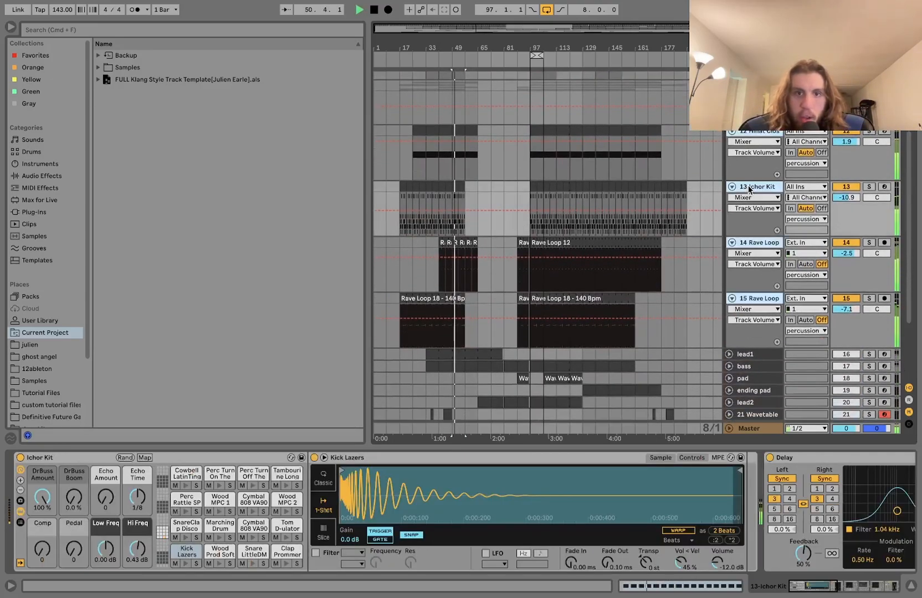
pyautogui.click(757, 242)
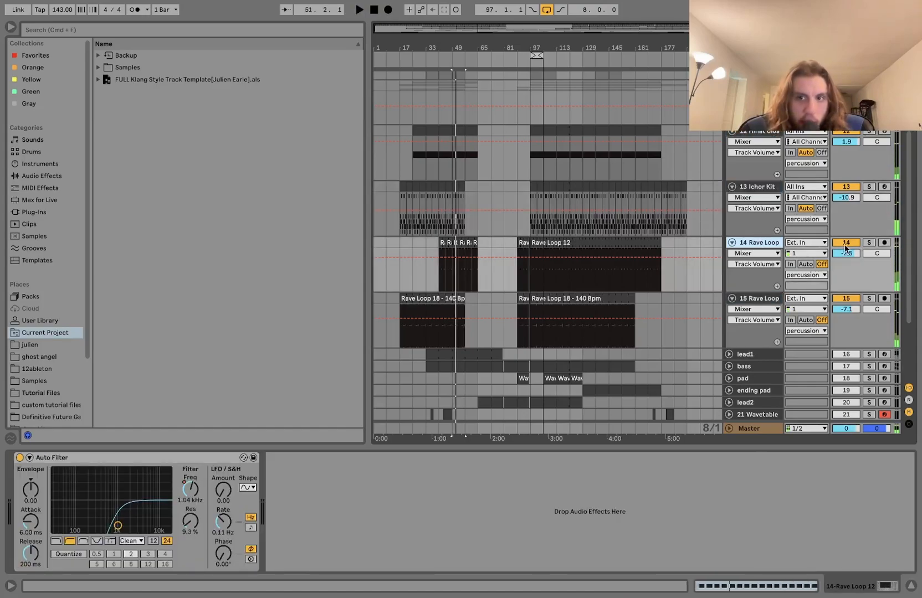
# Solo and play the Rave Loop 18 and Rave Loop 12 tracks individually and together, viewing the Auto Filter on each
pyautogui.click(869, 302)
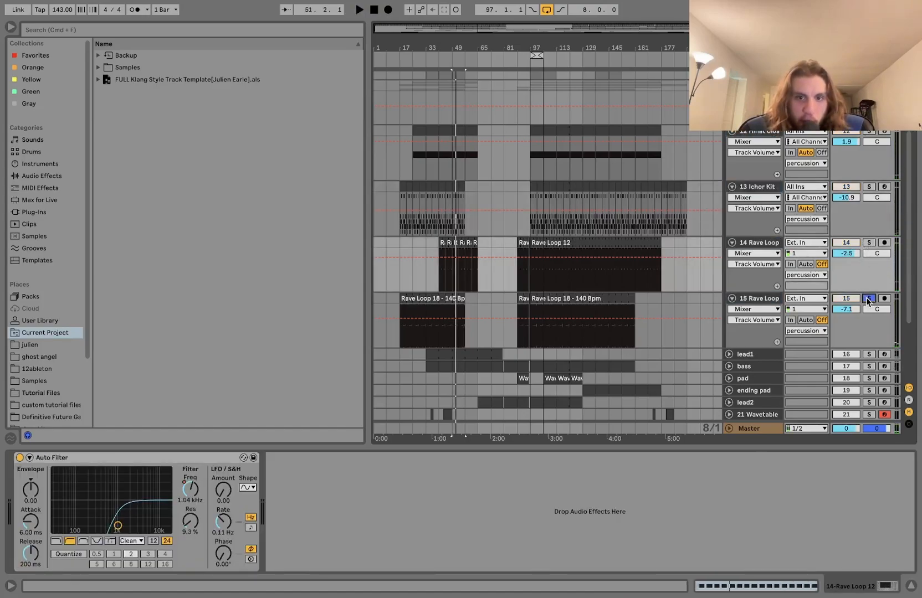
pyautogui.click(749, 298)
pyautogui.click(867, 244)
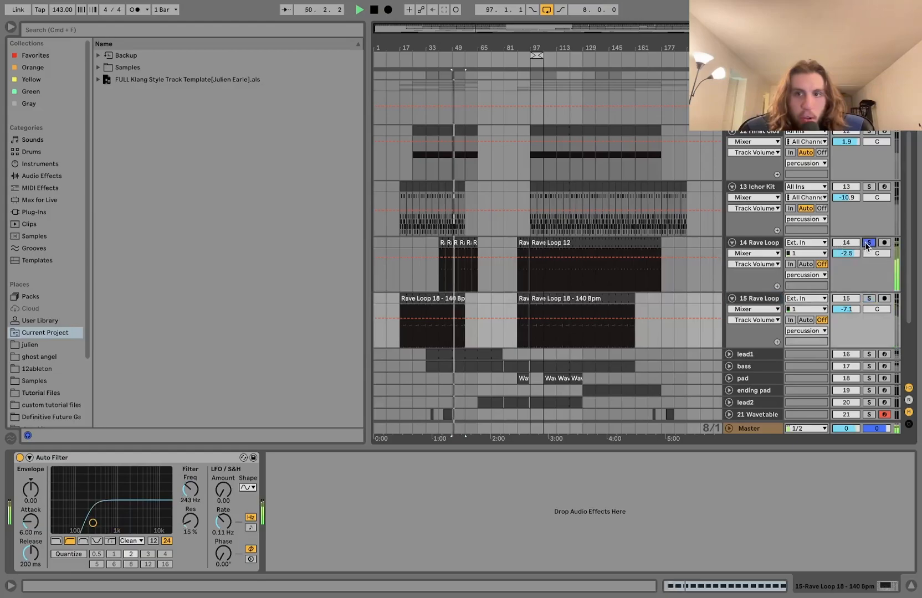
pyautogui.click(754, 244)
pyautogui.keyDown('super'); pyautogui.click(867, 299); pyautogui.keyUp('super')
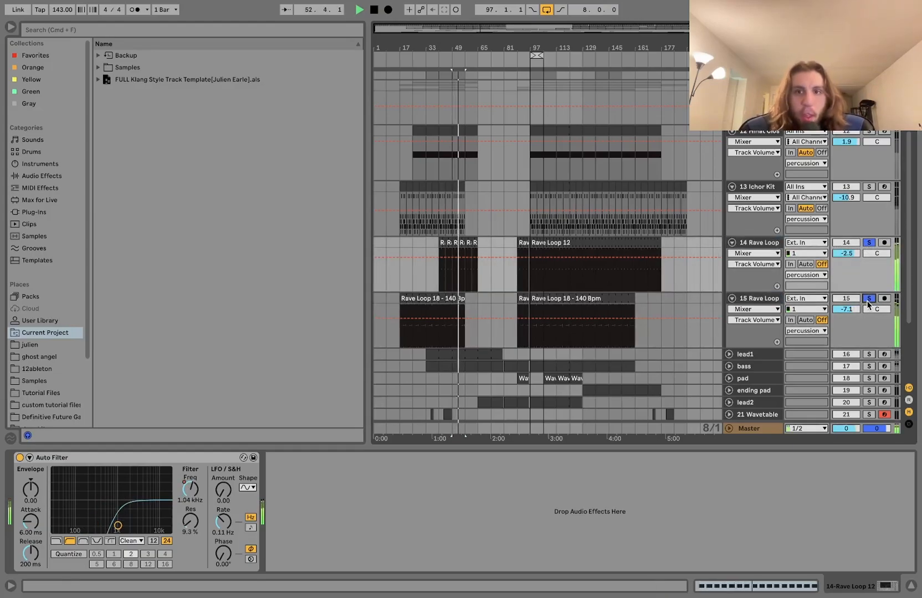
pyautogui.scroll(5, 867, 302)
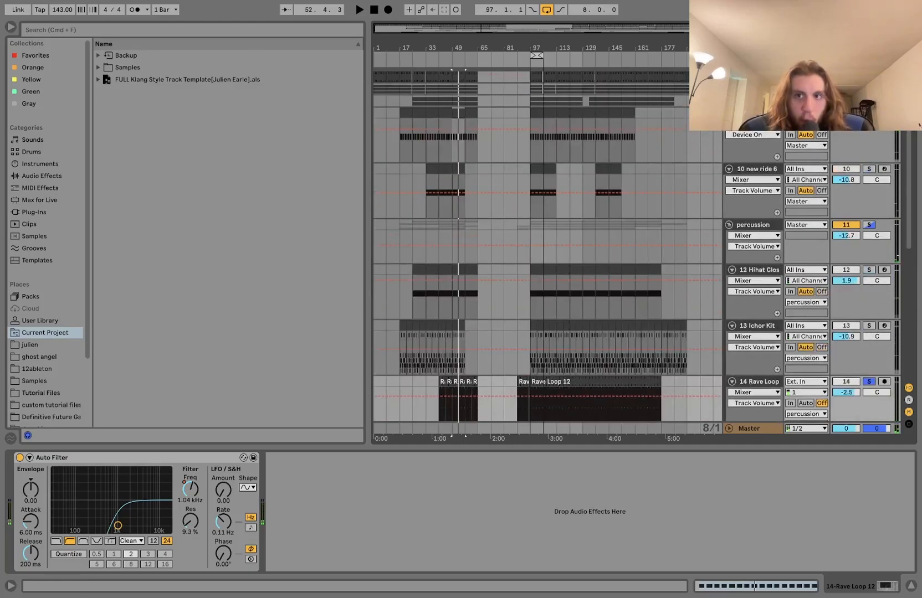
pyautogui.press('space')
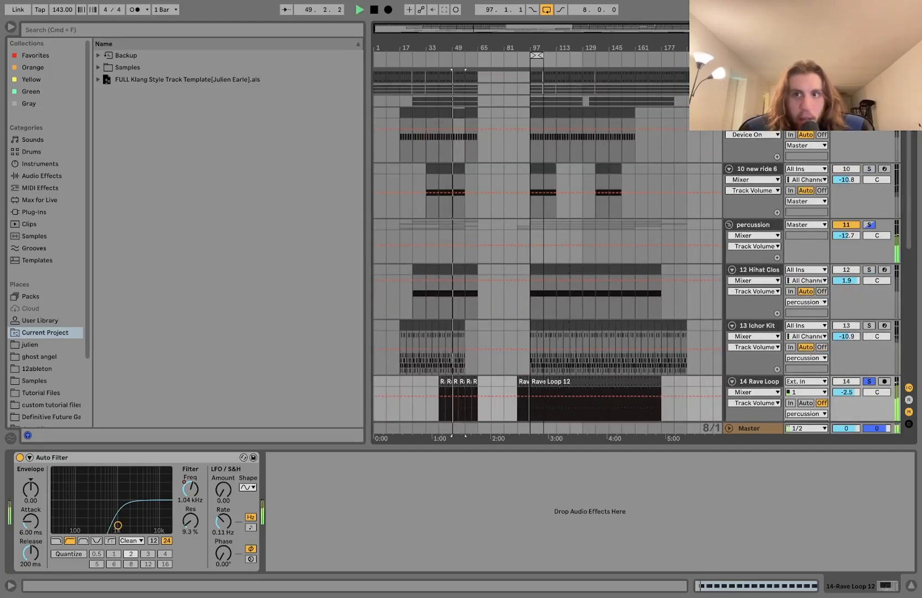
pyautogui.scroll(-3, 873, 135)
pyautogui.scroll(3, 873, 135)
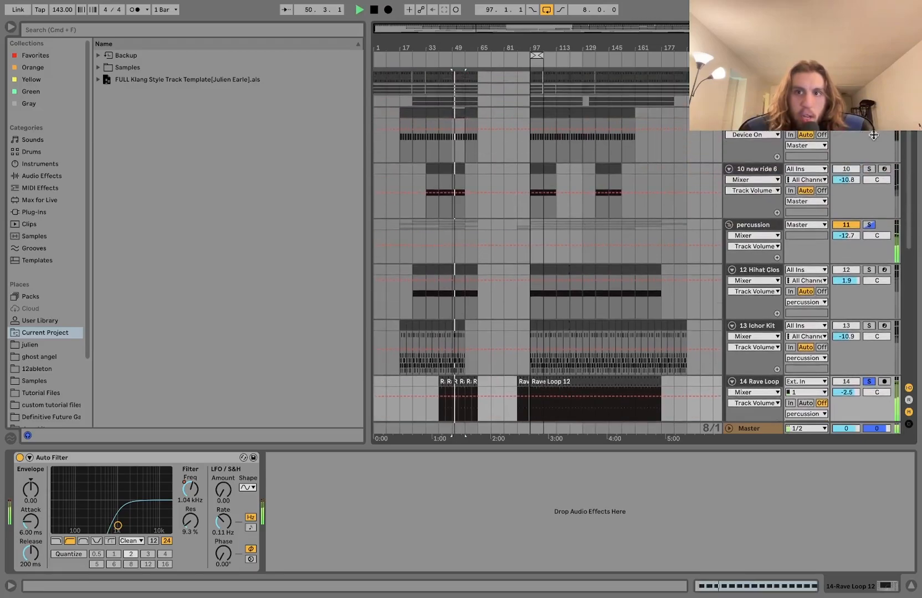
# Play the closed hihat track of the percussion group on its own and display its sample device
pyautogui.scroll(-5, 548, 247)
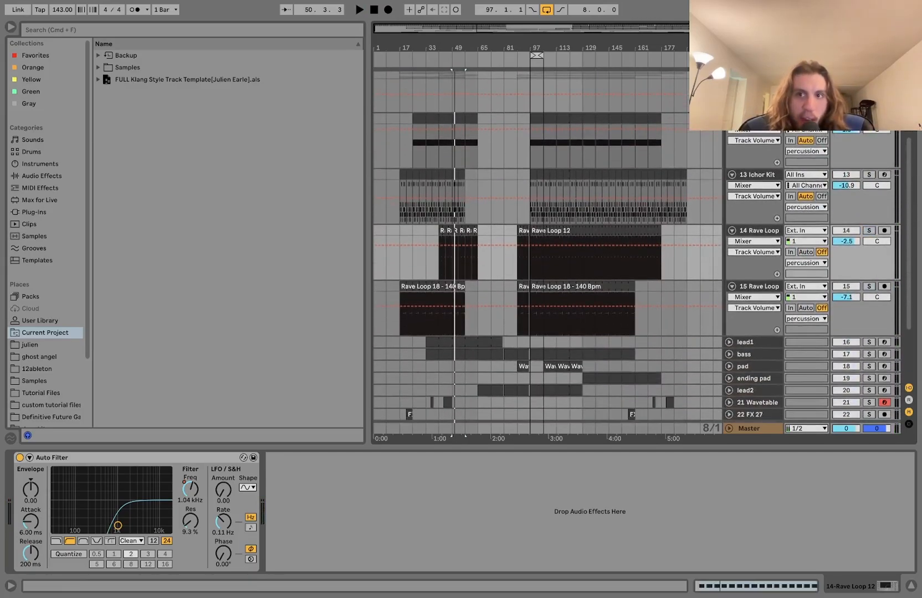
pyautogui.press('space')
pyautogui.click(755, 119)
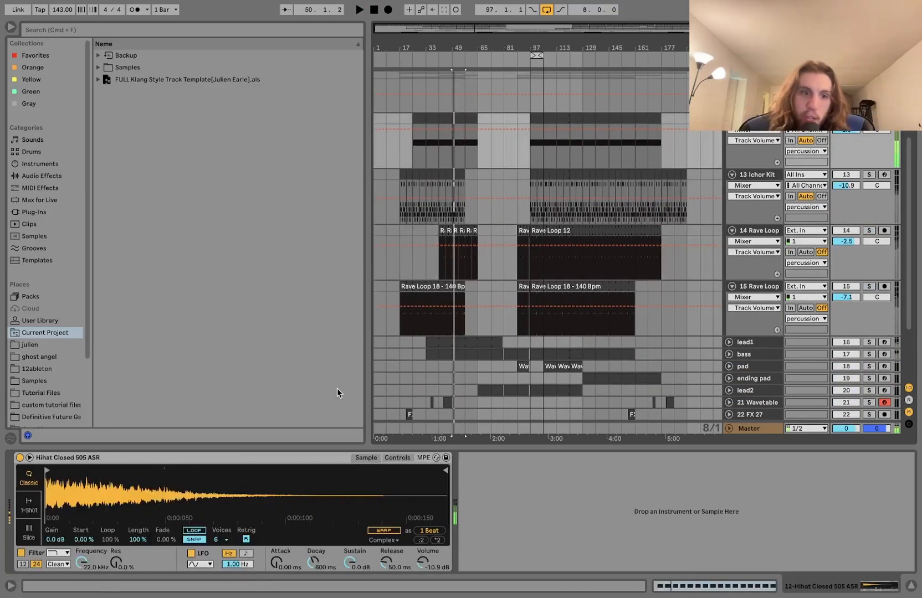
# Play the Ichor Kit track soloed from bar 49 and examine its effect chain from Delay through to Compressor
pyautogui.click(738, 175)
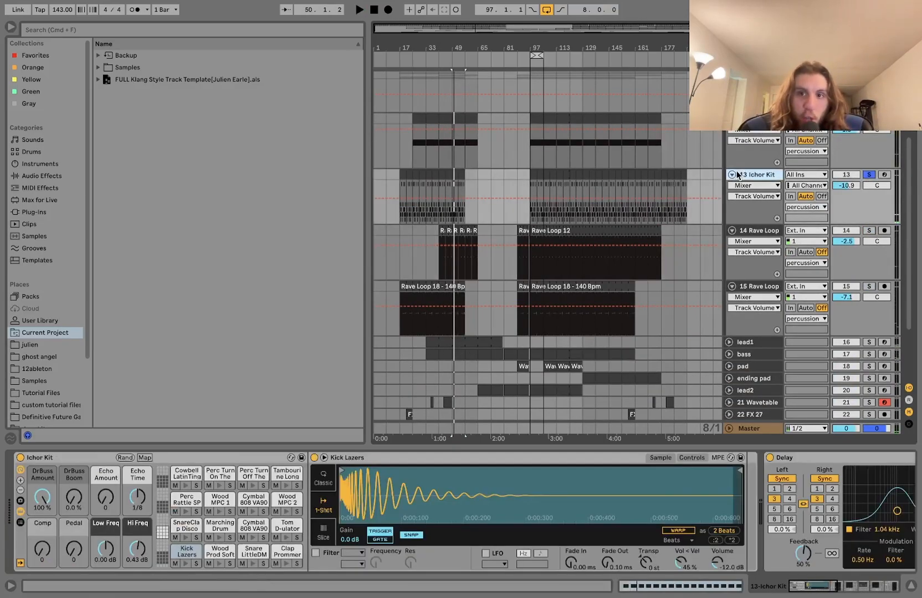
pyautogui.hscroll(10, 675, 517)
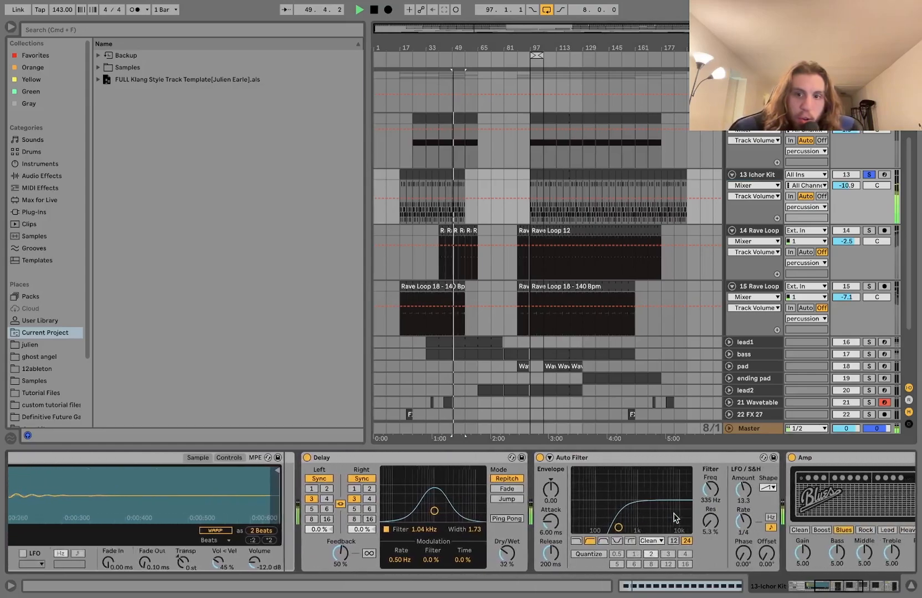
pyautogui.hscroll(8, 675, 517)
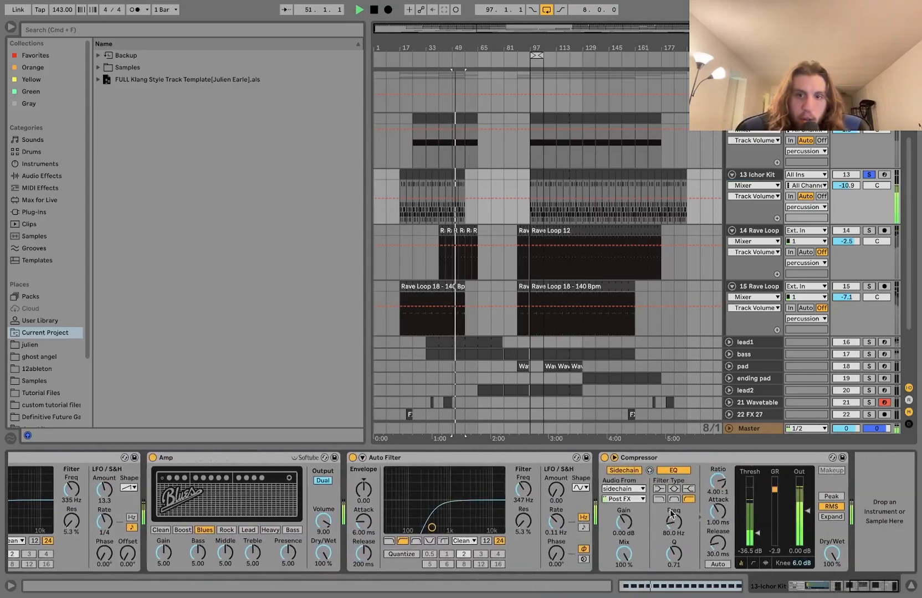
# Bypass Compressor, Amp, both Auto Filters and Delay on the Ichor Kit track and play the dry kit from bar 49
pyautogui.click(607, 463)
pyautogui.hscroll(-6, 664, 499)
pyautogui.click(766, 460)
pyautogui.hscroll(-3, 643, 459)
pyautogui.hscroll(-7, 645, 463)
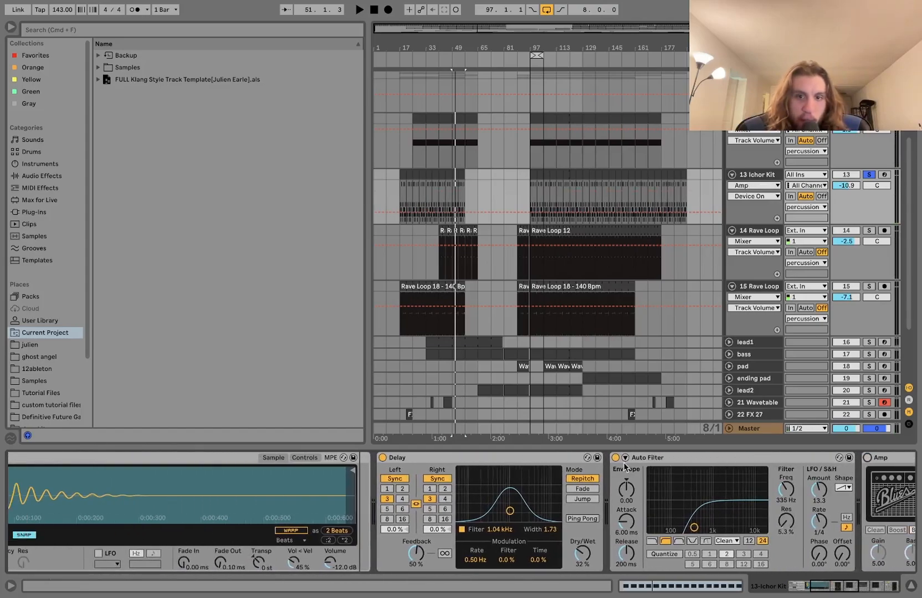
pyautogui.click(614, 458)
pyautogui.click(383, 458)
pyautogui.press('space')
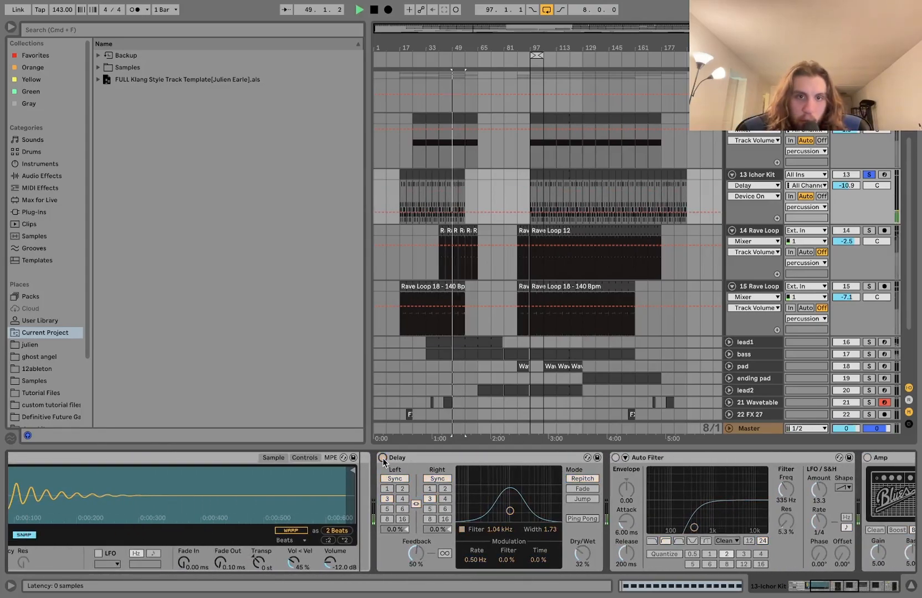
pyautogui.hscroll(-10, 383, 462)
pyautogui.hscroll(10, 383, 462)
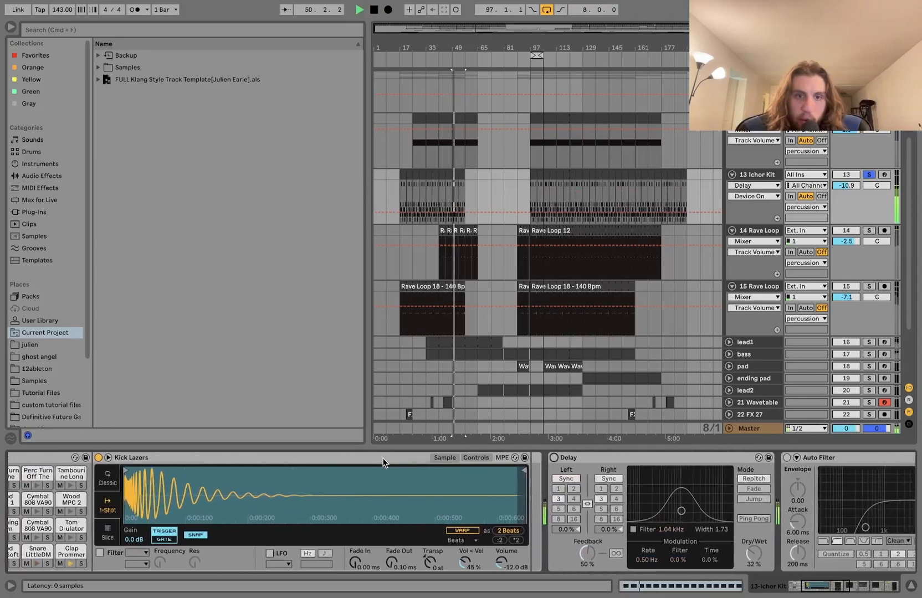
pyautogui.press('space')
# Re-enable Delay and the first Auto Filter on the Ichor Kit track and play the kit from bar 49
pyautogui.click(383, 458)
pyautogui.hscroll(10, 383, 462)
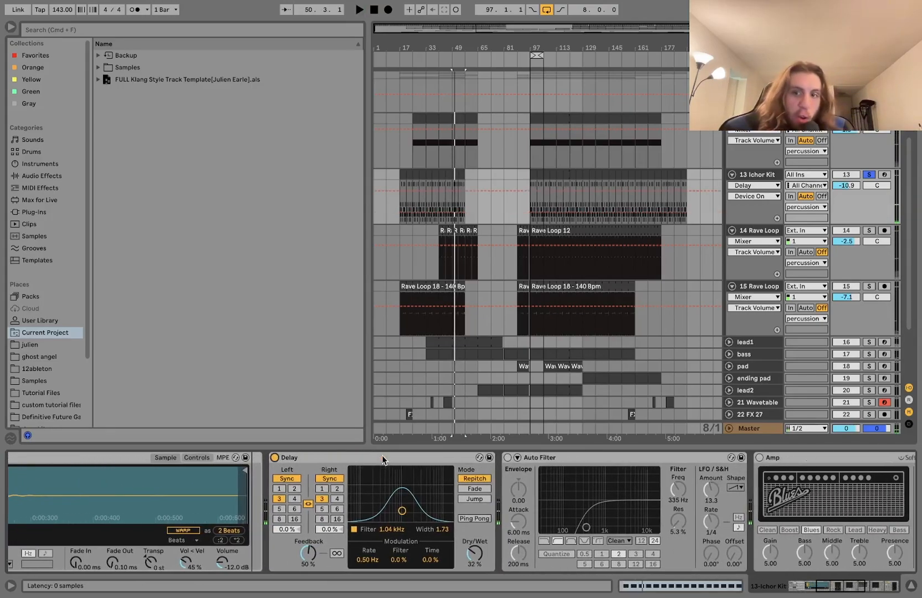
pyautogui.click(334, 458)
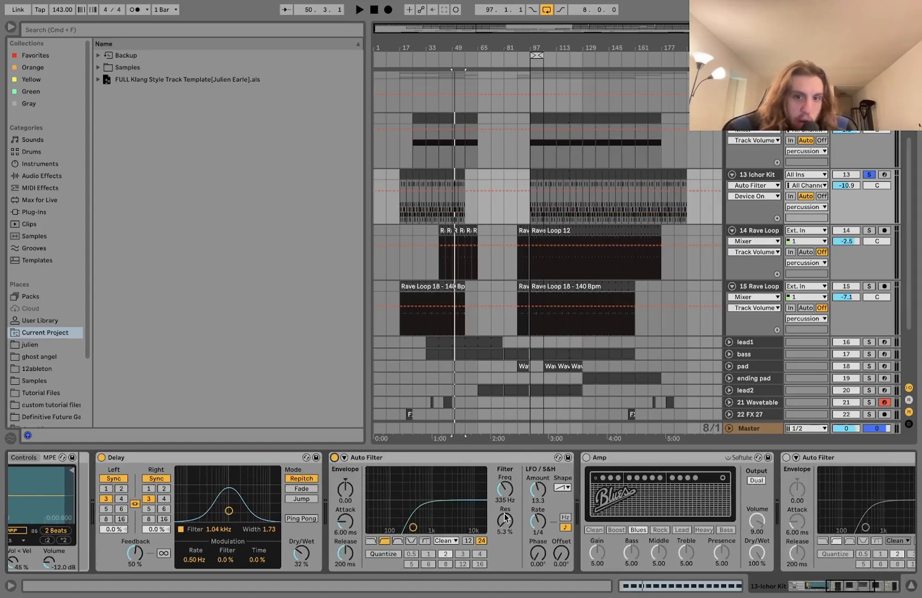
pyautogui.press('space')
pyautogui.hscroll(8, 504, 518)
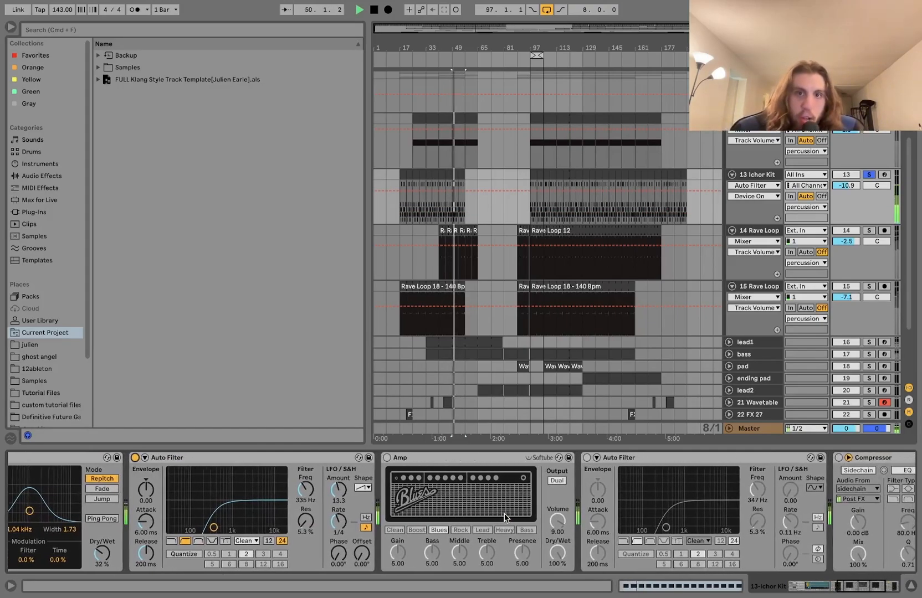
# Re-enable Amp, the second Auto Filter and Compressor on the Ichor Kit track one by one while playing it
pyautogui.click(386, 459)
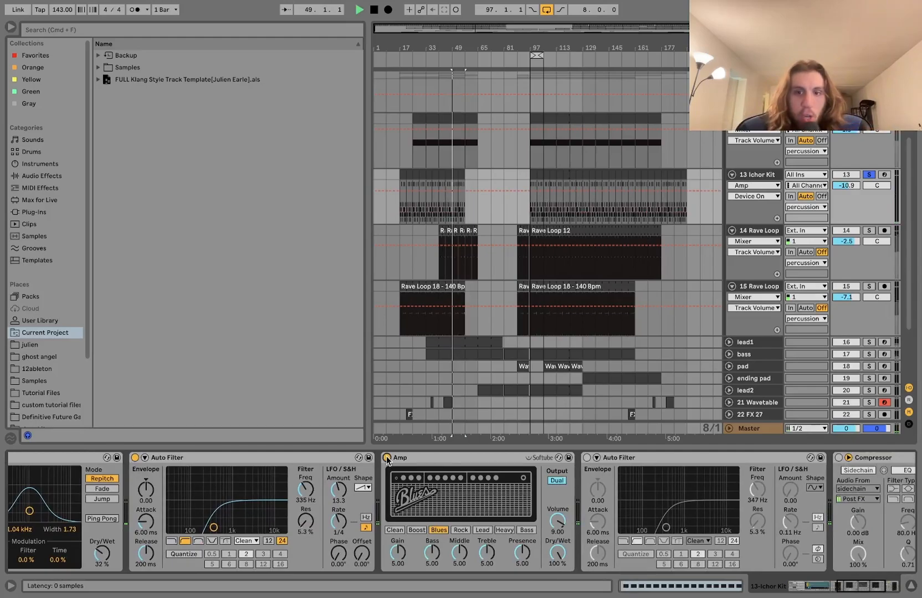
pyautogui.hscroll(4, 387, 460)
pyautogui.click(437, 459)
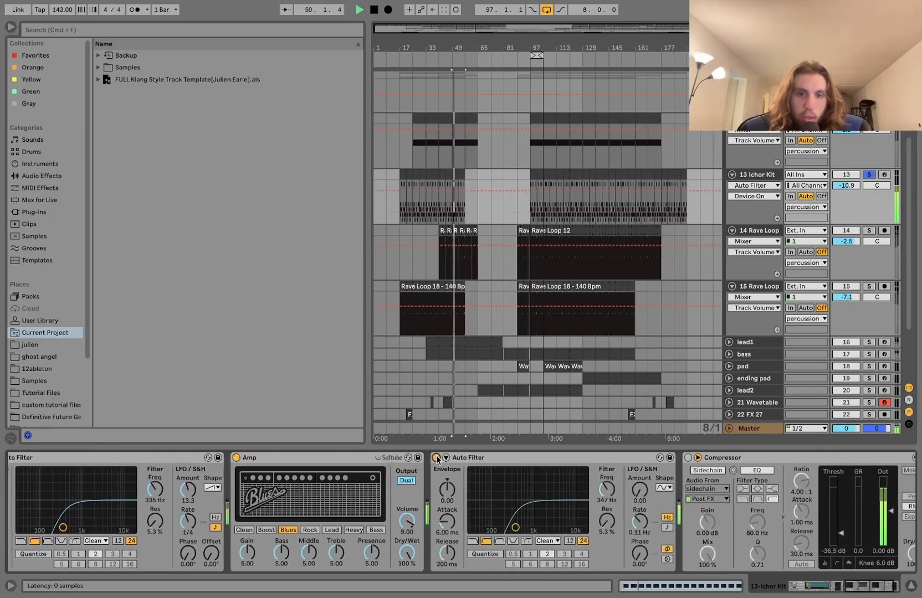
pyautogui.hscroll(2, 437, 459)
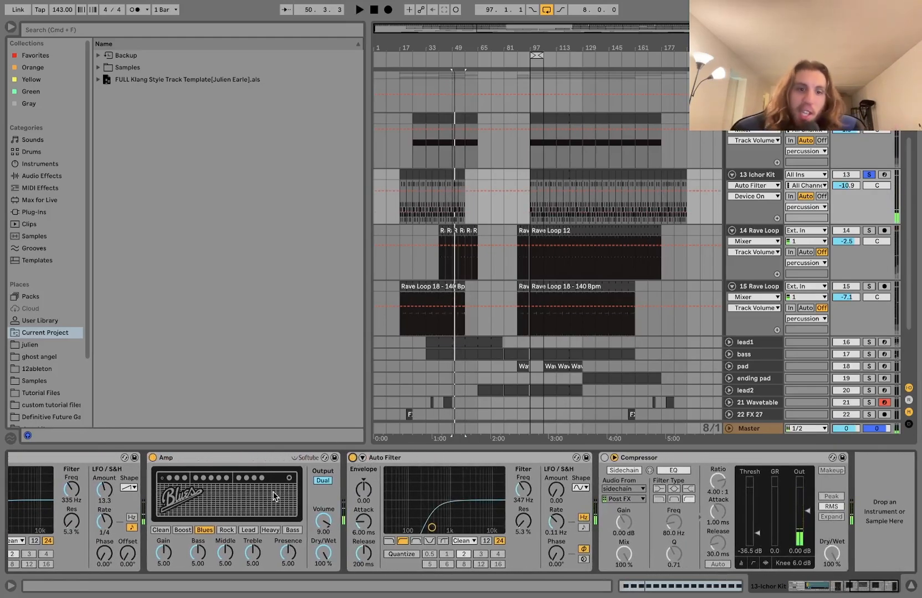
pyautogui.click(604, 458)
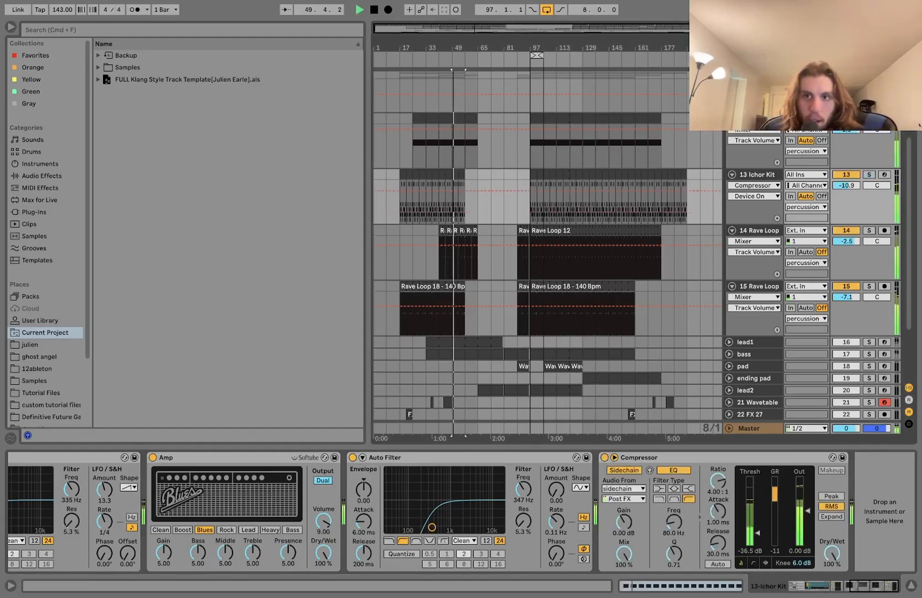
# Play the whole percussion group and display its EQ Eight and sidechained Compressor
pyautogui.click(755, 83)
pyautogui.press('space')
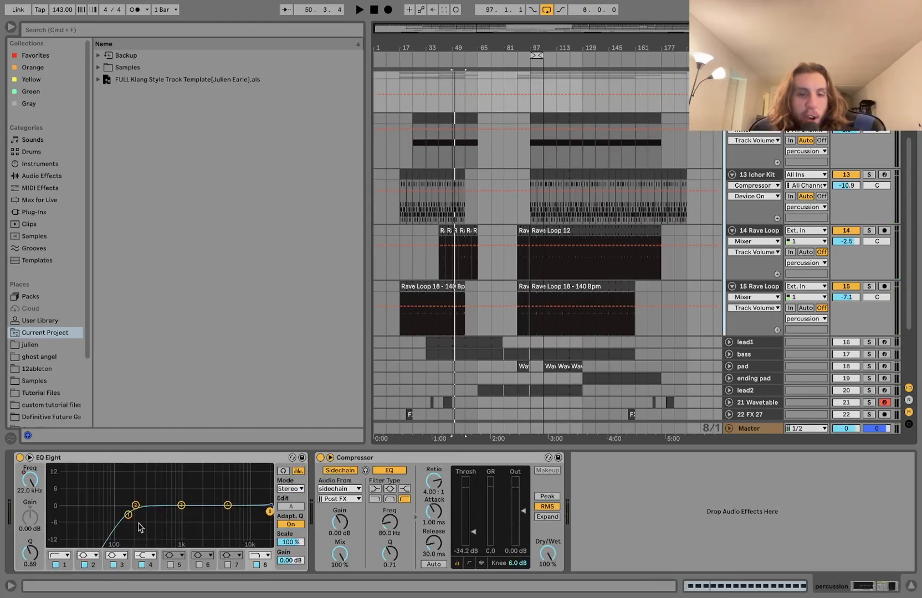
# Show the percussion group's EQ Eight frequency automation and play the group from bar 93
pyautogui.click(32, 482)
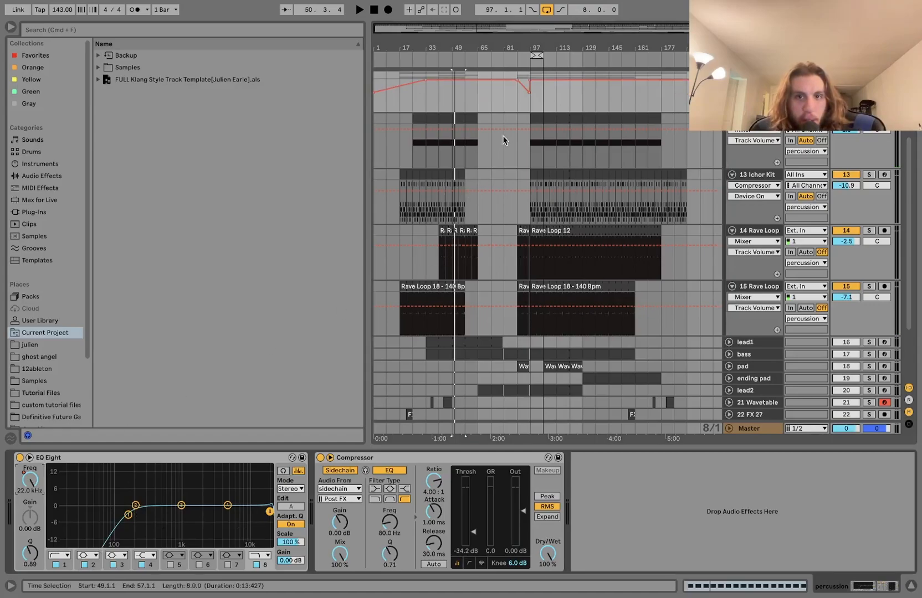
pyautogui.scroll(5, 507, 137)
pyautogui.click(546, 108)
pyautogui.press('space')
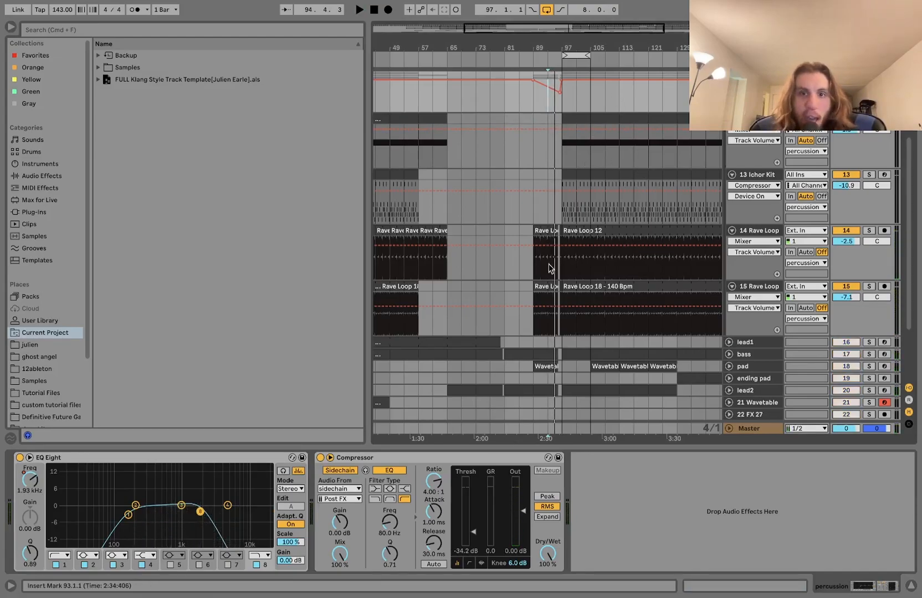
# Fold the percussion group and select the new ride 6 clip at bar 97, soloed together with the group
pyautogui.scroll(5, 545, 270)
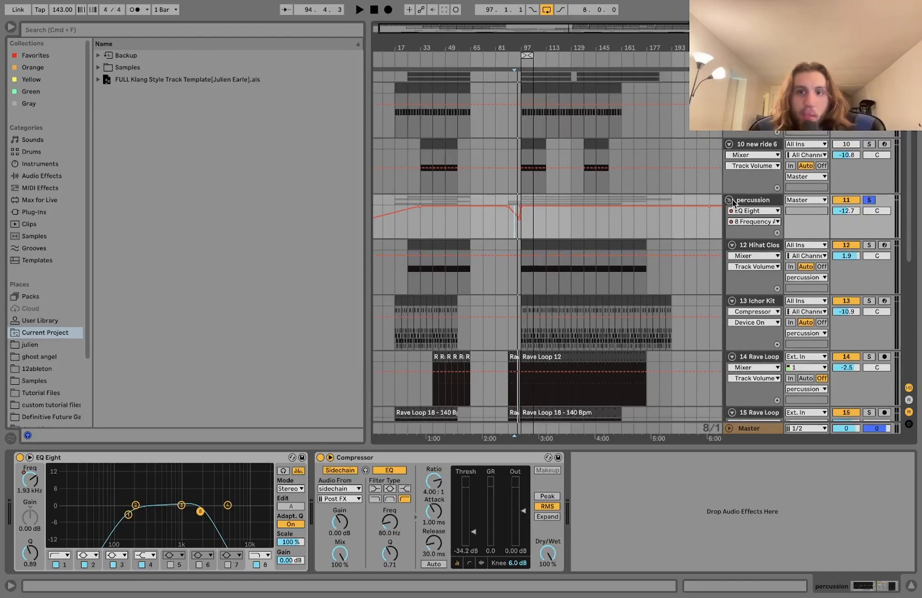
pyautogui.click(729, 200)
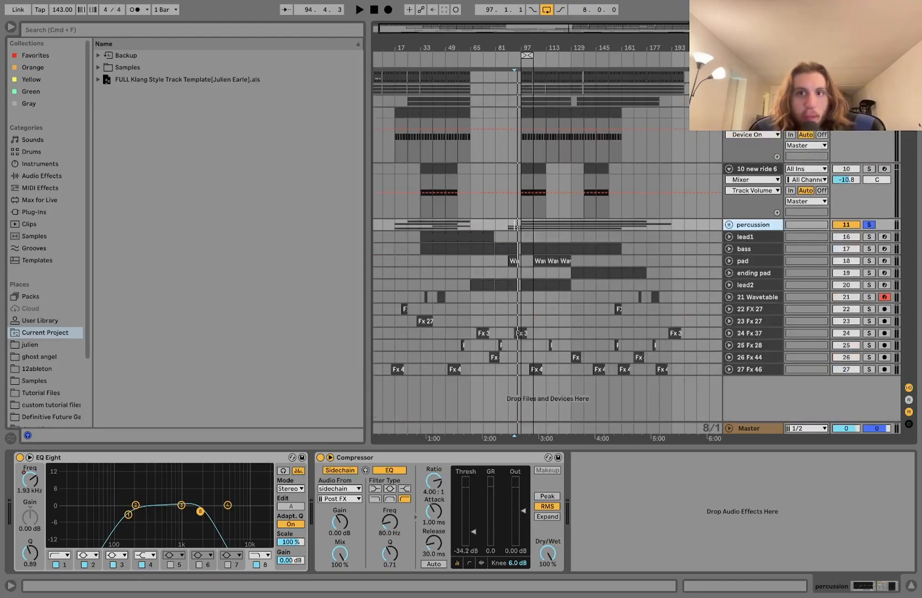
pyautogui.keyDown('shift'); pyautogui.click(752, 77); pyautogui.keyUp('shift')
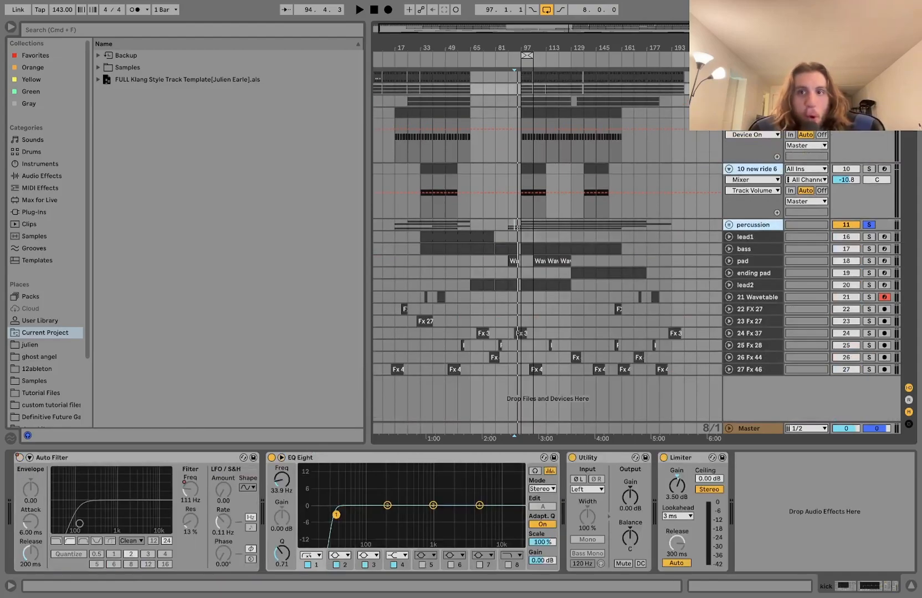
pyautogui.click(527, 167)
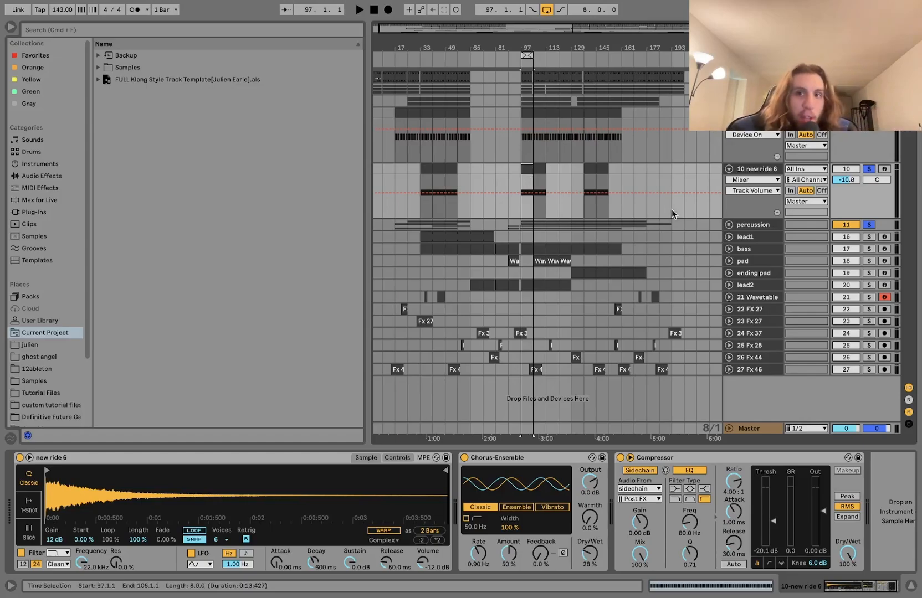
# Unfold the percussion group and play it briefly from bar 25
pyautogui.click(729, 225)
pyautogui.scroll(-3, 639, 221)
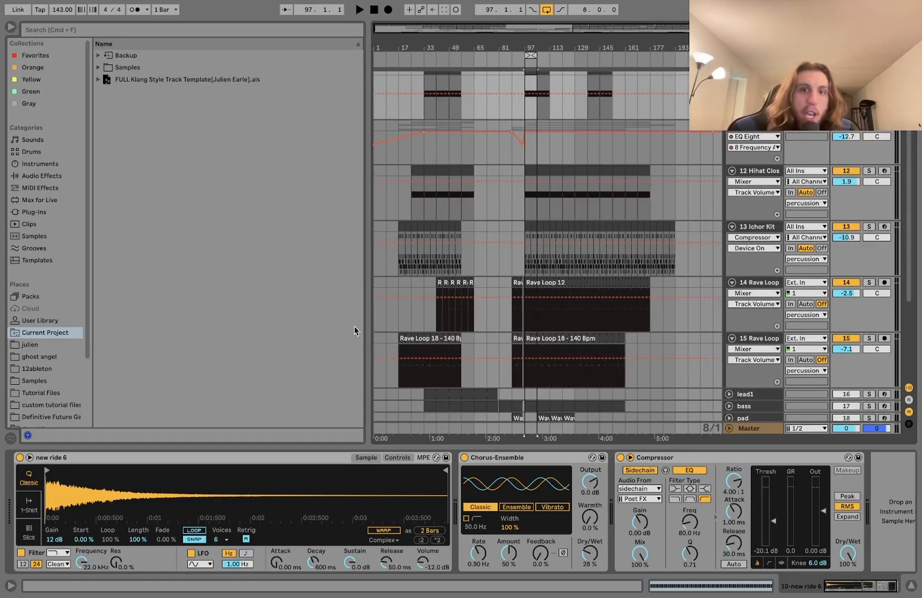
pyautogui.click(405, 282)
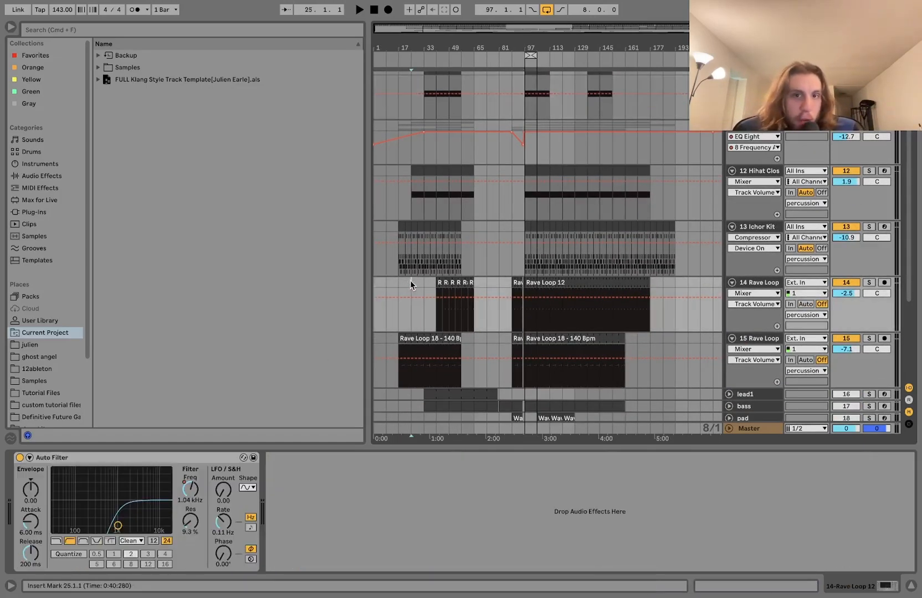
pyautogui.scroll(-5, 408, 280)
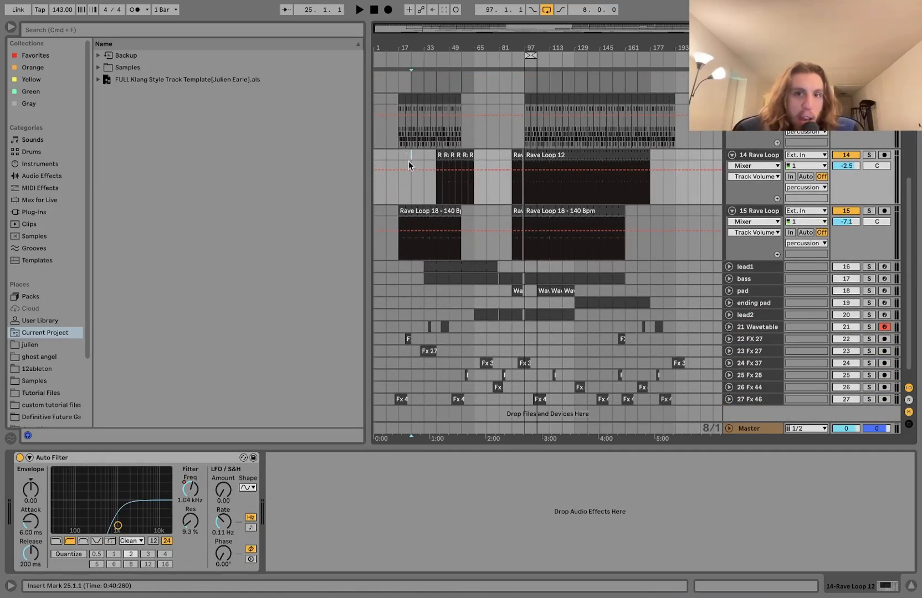
pyautogui.scroll(-1, 668, 214)
pyautogui.press('space')
pyautogui.scroll(3, 669, 210)
pyautogui.scroll(-1, 668, 211)
pyautogui.press('space')
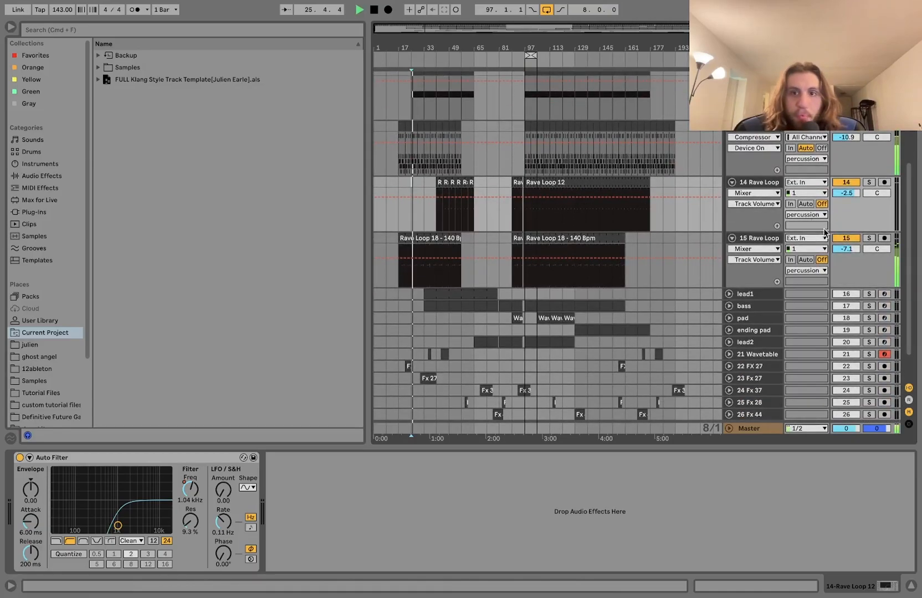
# Solo and expand the lead1 track, and raise its volume to -4.1 dB while playing it from bar 41
pyautogui.click(861, 294)
pyautogui.click(729, 295)
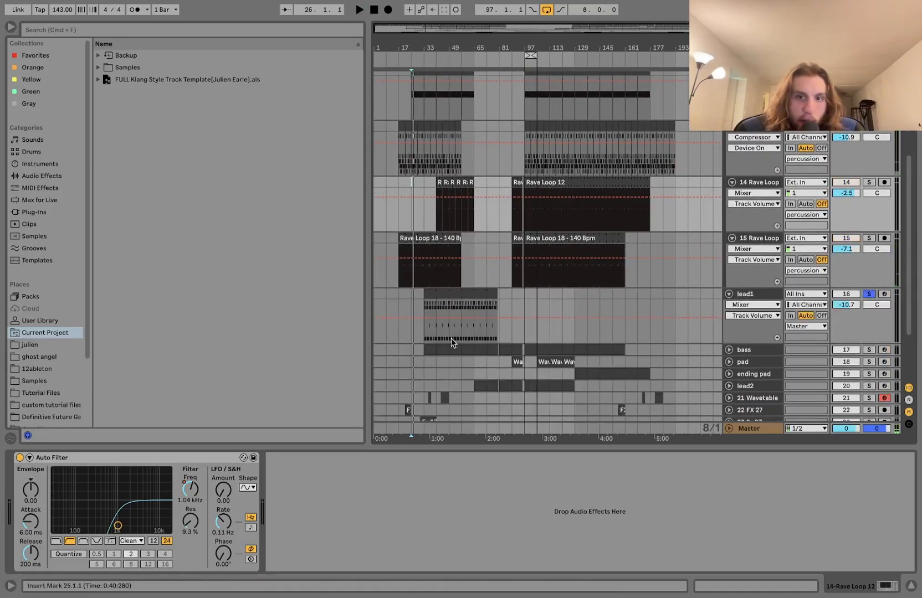
pyautogui.click(438, 333)
pyautogui.press('space')
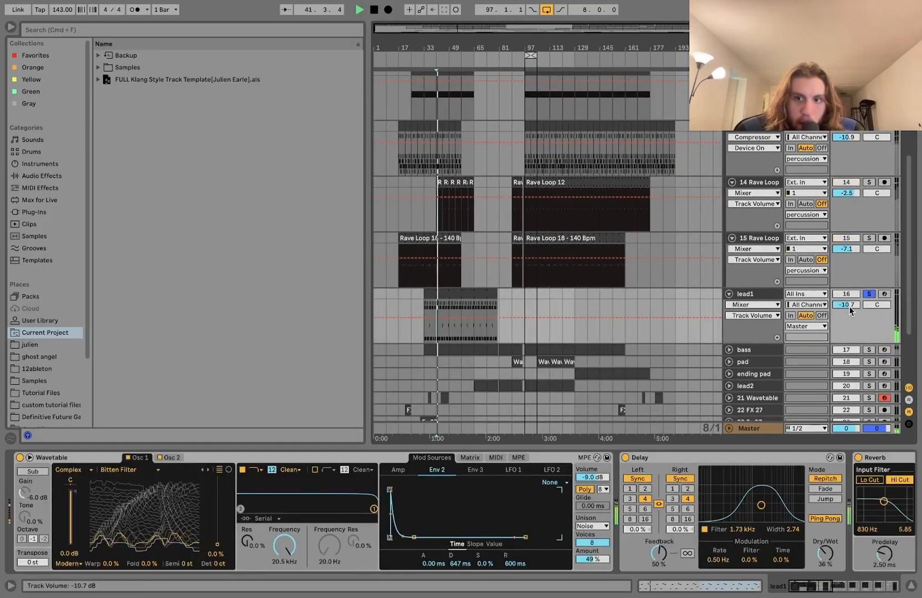
pyautogui.moveTo(843, 306); pyautogui.dragTo(842, 291)
# Open the lead1 clip's notes, select all its C3 and then its G#3 notes, and play from bar 57
pyautogui.doubleClick(463, 296)
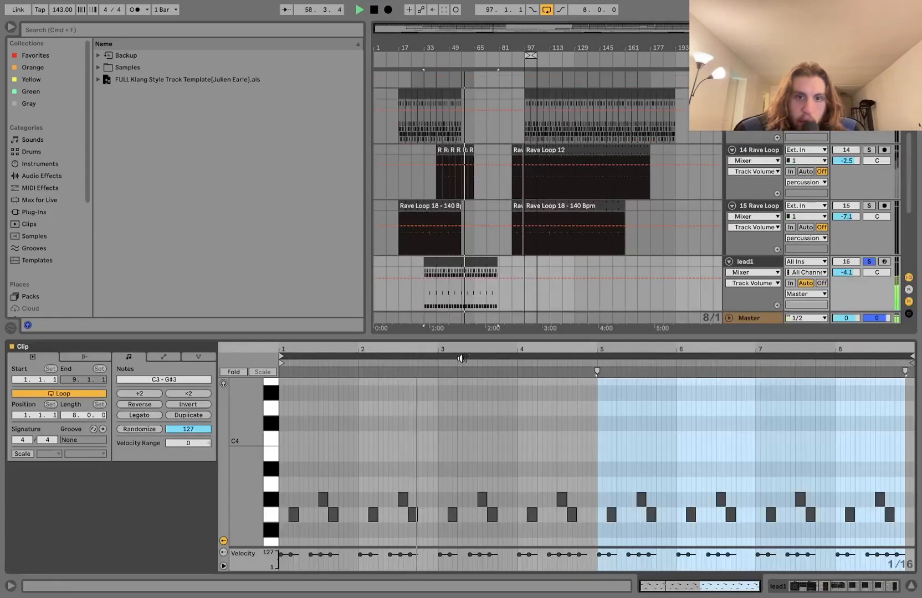
pyautogui.moveTo(250, 452); pyautogui.dragTo(279, 455)
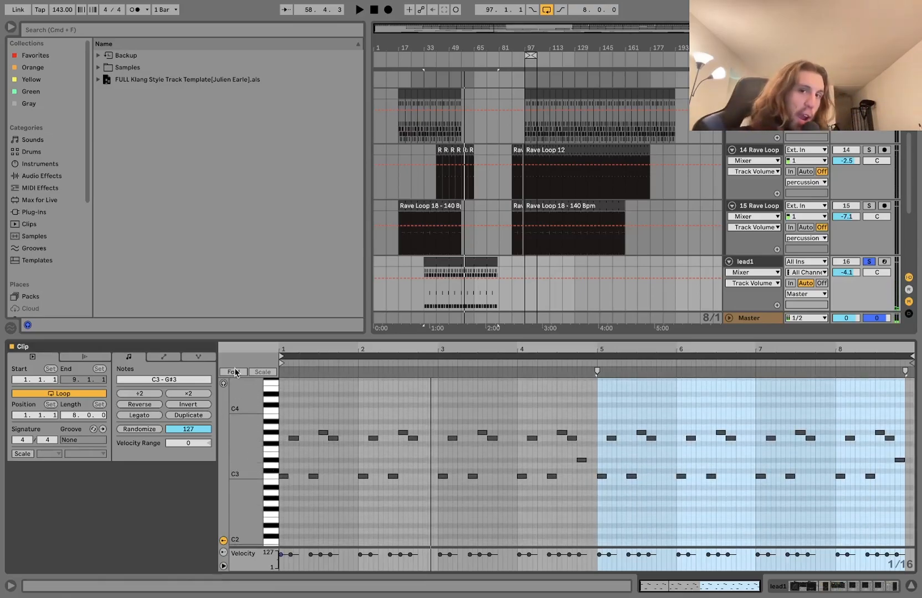
pyautogui.click(449, 304)
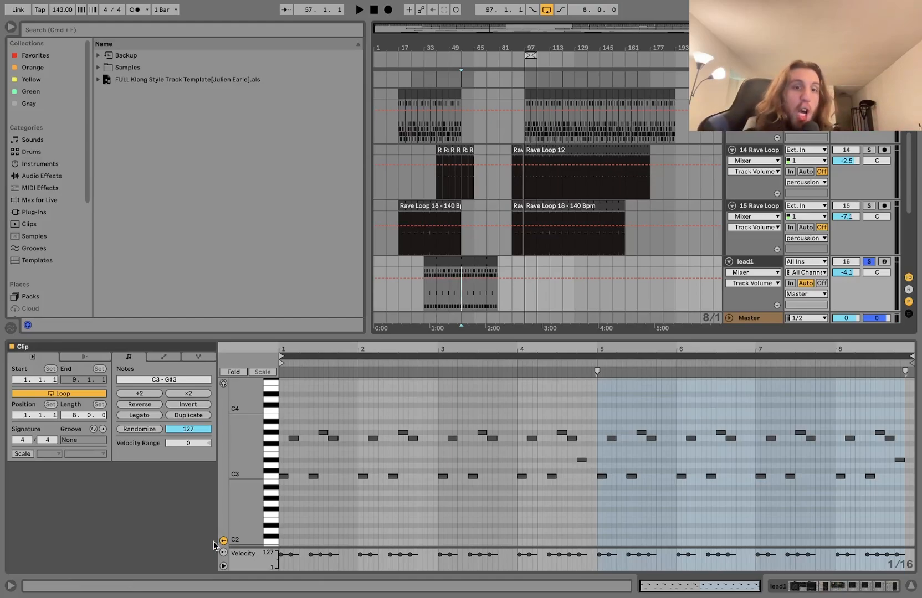
pyautogui.click(271, 479)
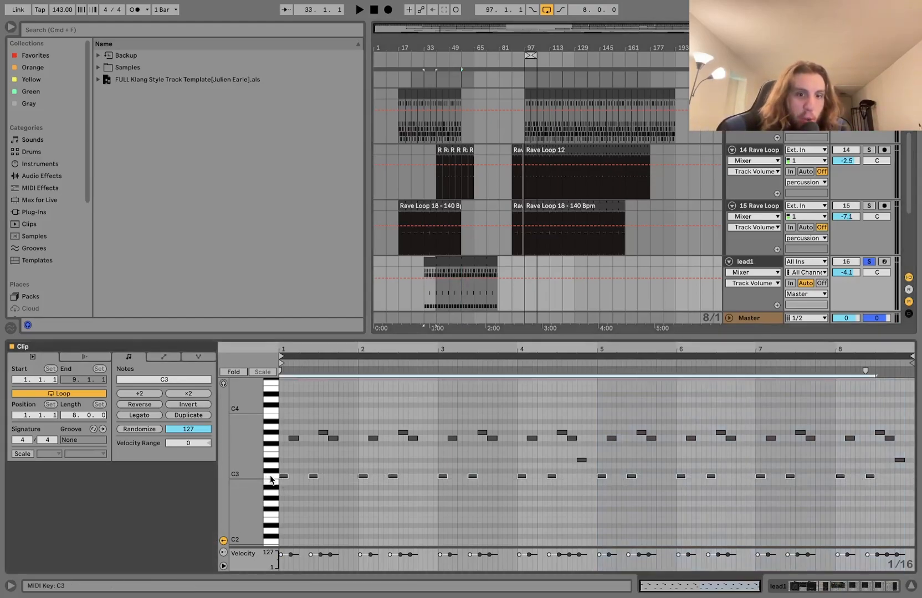
pyautogui.click(271, 434)
pyautogui.press('space')
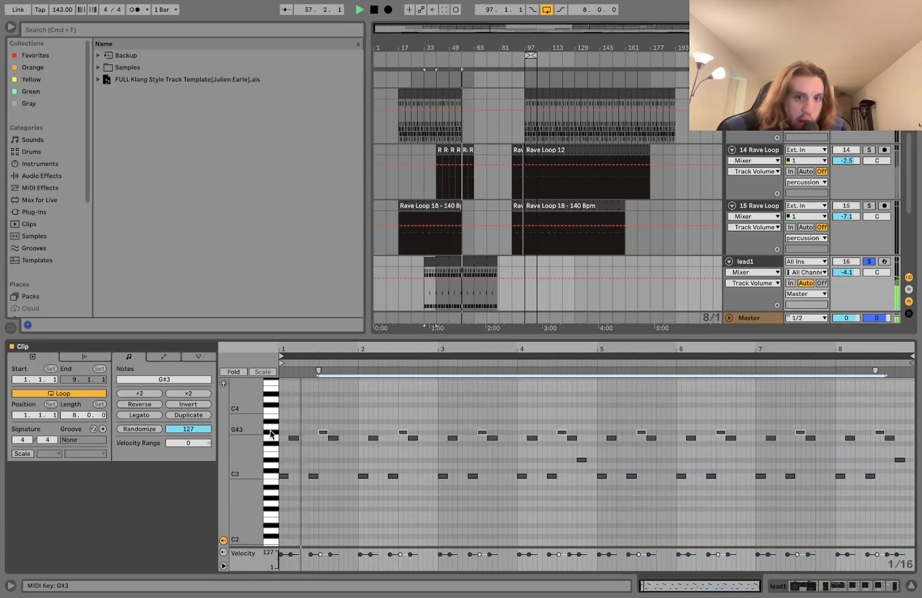
# Set lead1's volume to -4.7 dB while playing it unsoloed with the other tracks, and solo it again
pyautogui.click(870, 263)
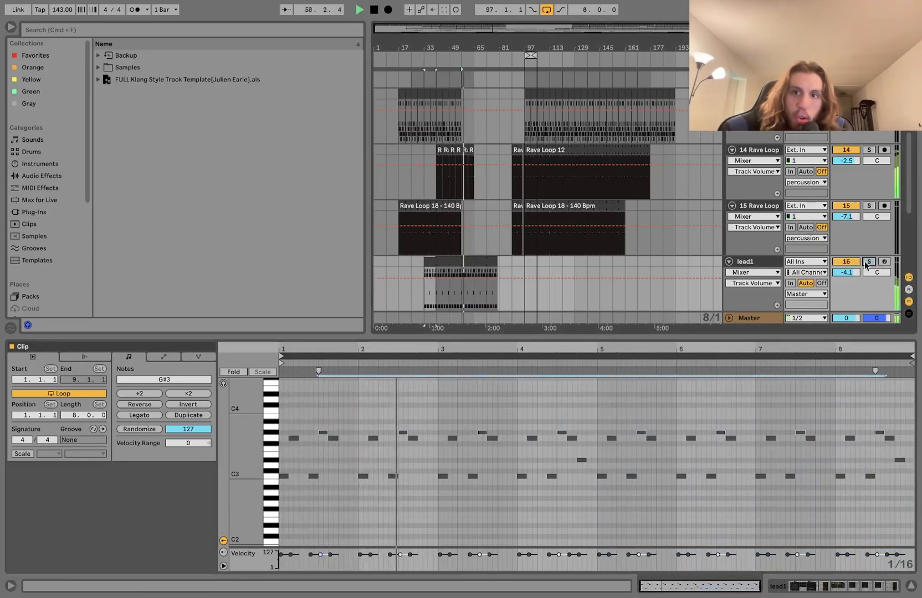
pyautogui.doubleClick(761, 264)
pyautogui.moveTo(848, 272); pyautogui.dragTo(847, 275)
pyautogui.press('space')
pyautogui.click(868, 262)
# Display oscillator 2 of lead1's Wavetable and play the track from bar 57
pyautogui.click(462, 290)
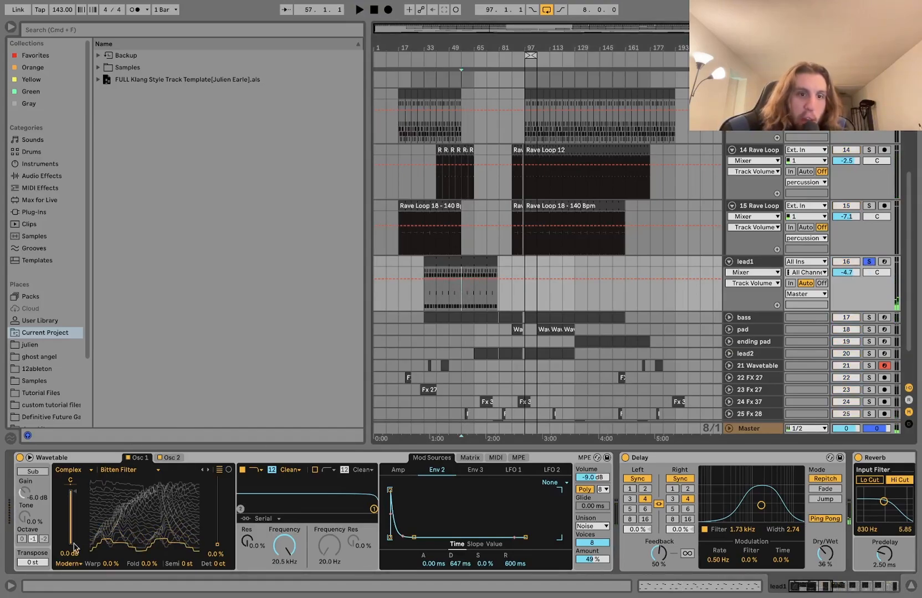
pyautogui.click(169, 458)
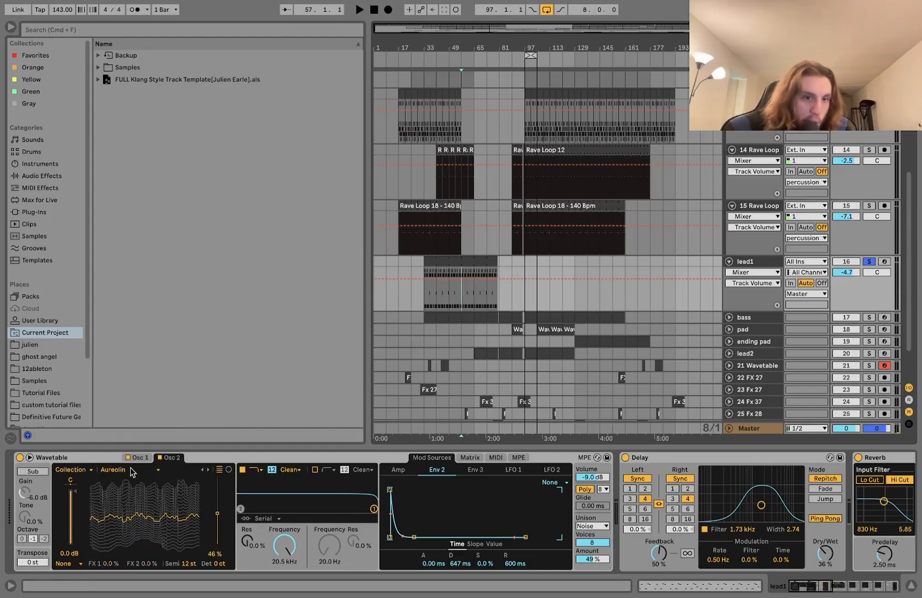
pyautogui.click(78, 470)
pyautogui.press('Escape')
pyautogui.press('space')
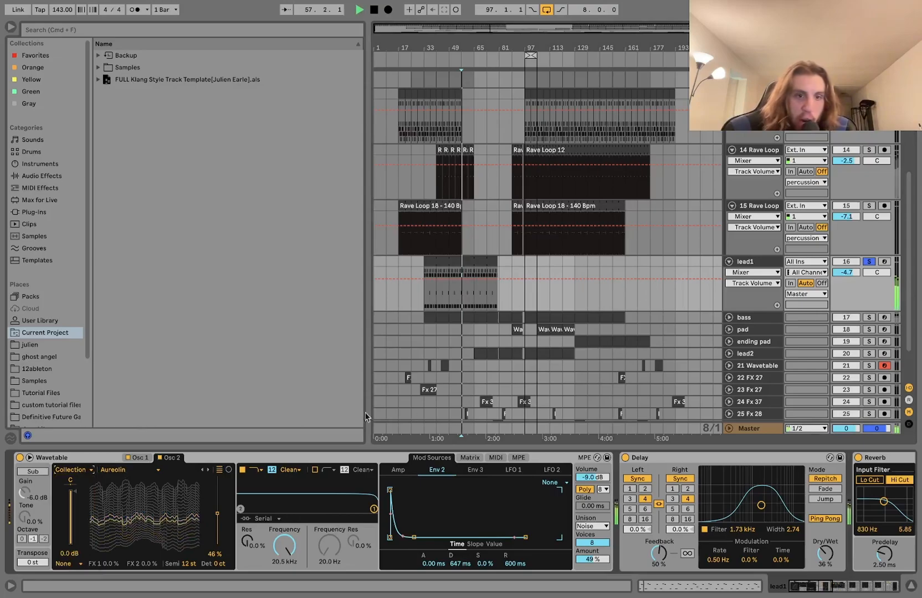
# Display the Wavetable modulation matrix and the Delay, Reverb and Auto Filter devices that follow it on lead1
pyautogui.click(469, 458)
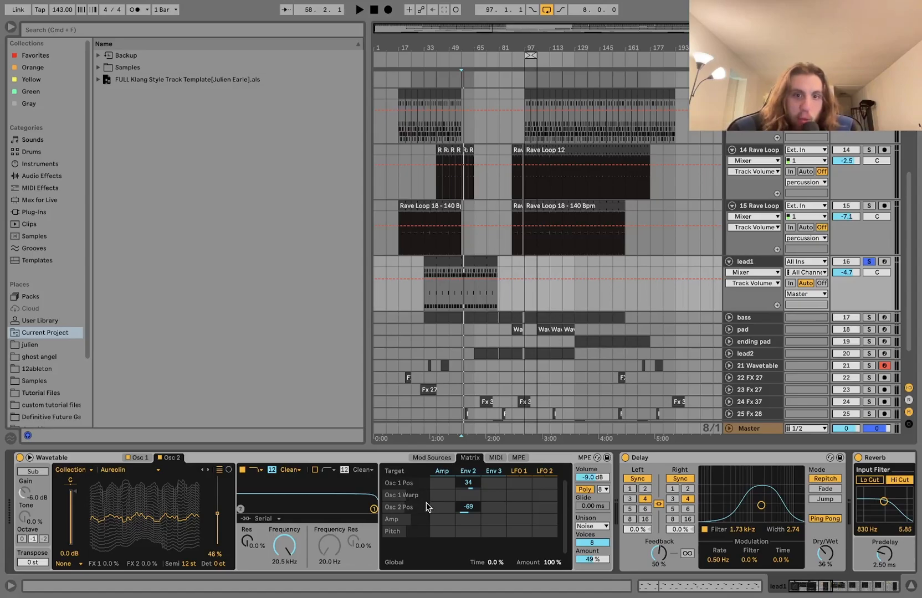
pyautogui.hscroll(5, 576, 501)
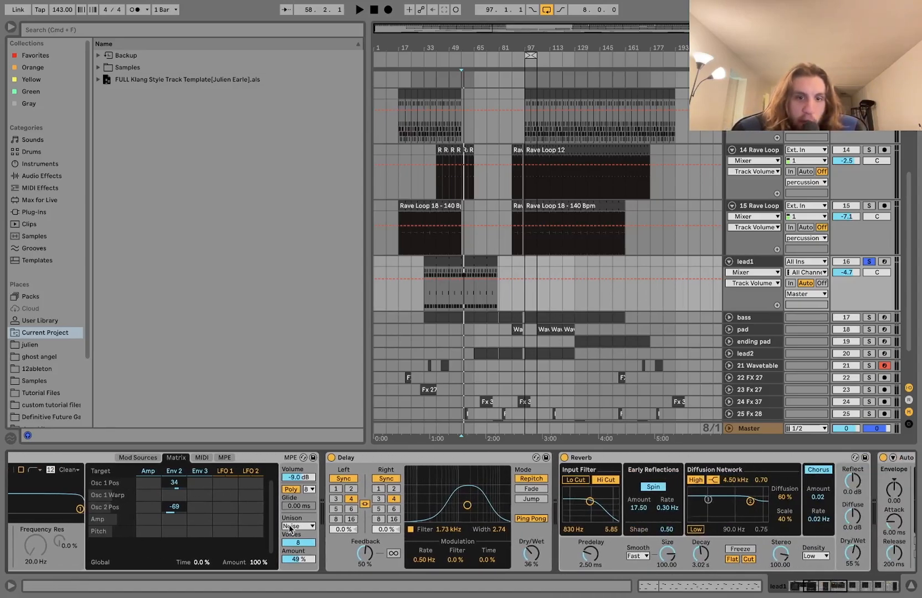
pyautogui.hscroll(10, 289, 527)
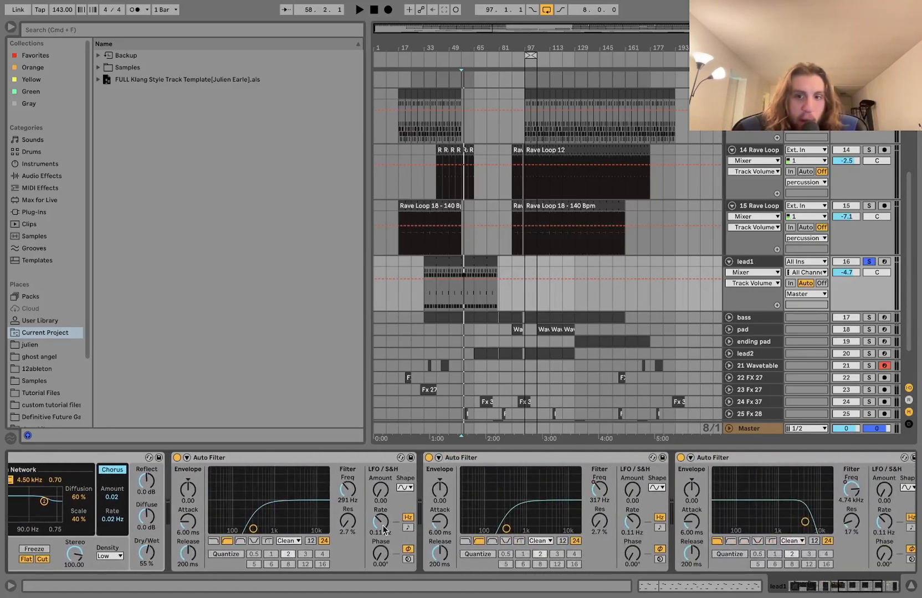
# Show the frequency automation of lead1's automated Auto Filters and play the track from bar 77
pyautogui.click(599, 493)
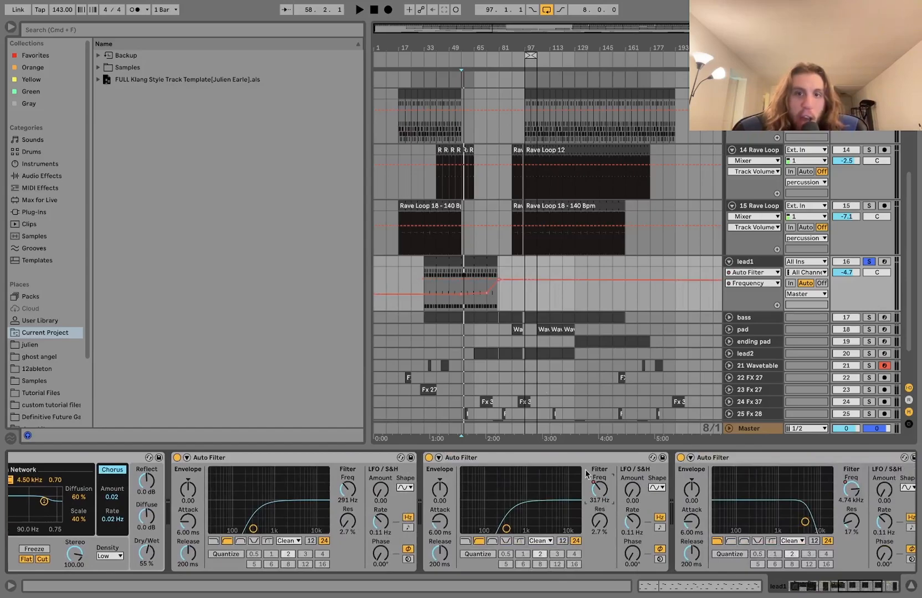
pyautogui.click(483, 277)
pyautogui.scroll(5, 488, 277)
pyautogui.scroll(3, 488, 278)
pyautogui.press('space')
pyautogui.press('space')
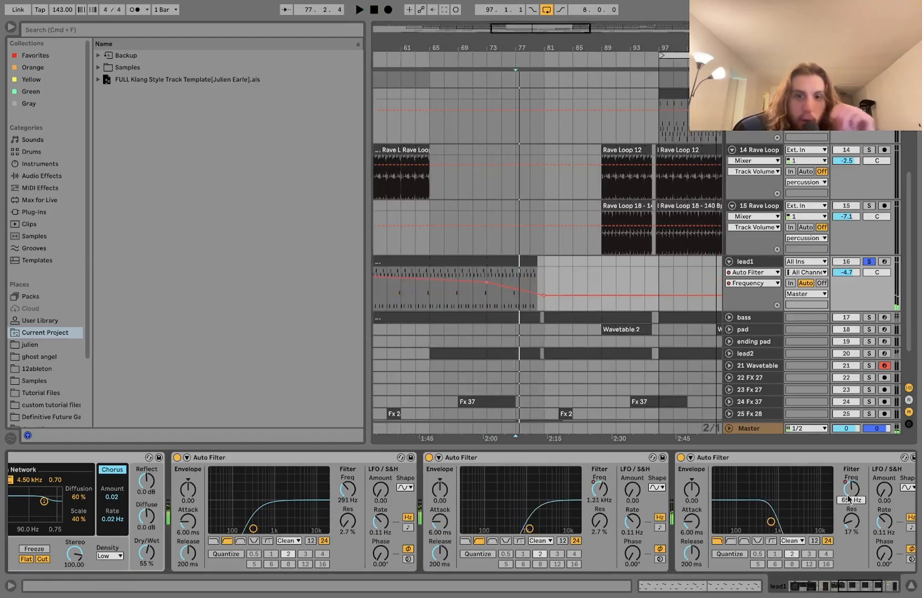
# Display the sidechained Compressor at the end of lead1's device chain
pyautogui.scroll(-5, 578, 364)
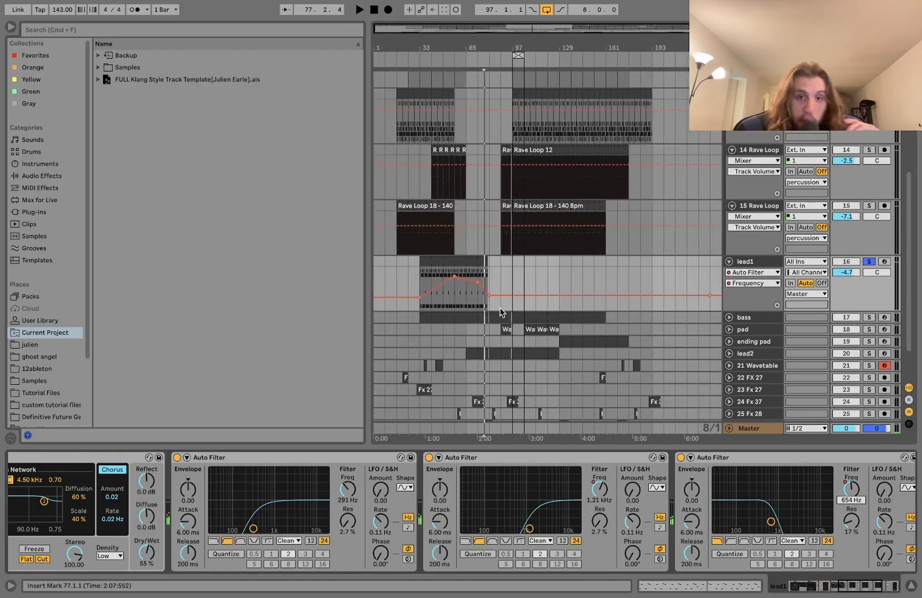
pyautogui.hscroll(5, 593, 469)
pyautogui.hscroll(1, 593, 468)
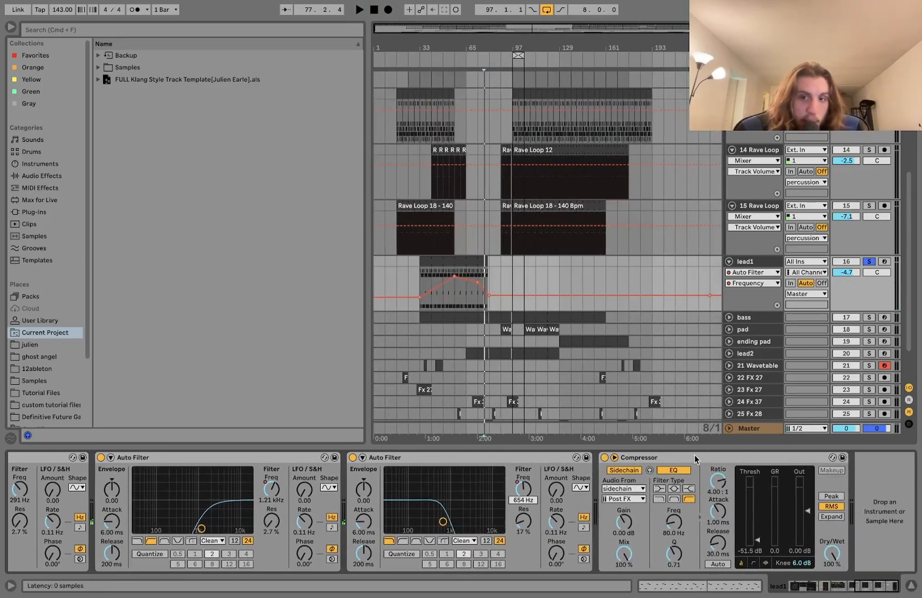
pyautogui.click(688, 456)
# Solo and expand the bass track and play its clip from bar 97
pyautogui.click(869, 317)
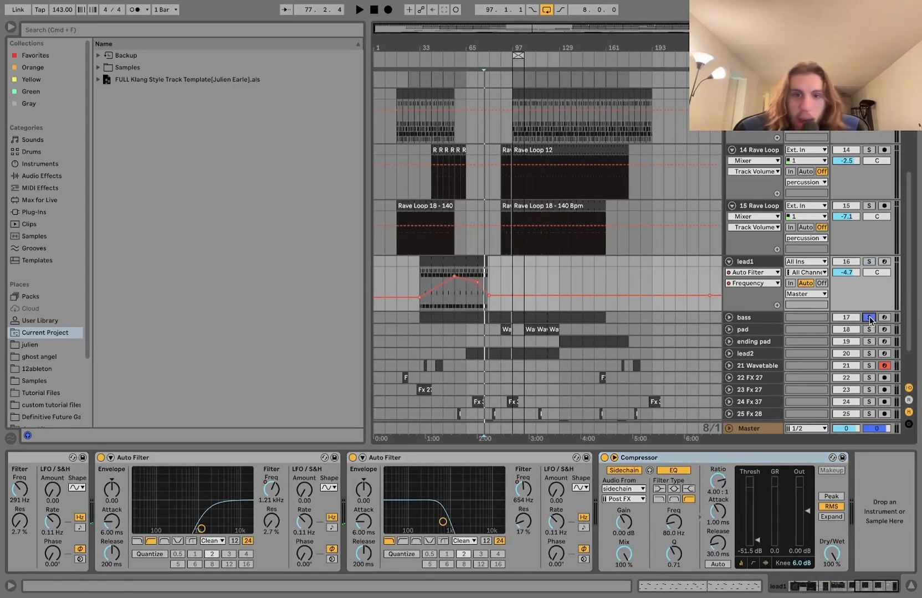
pyautogui.click(729, 318)
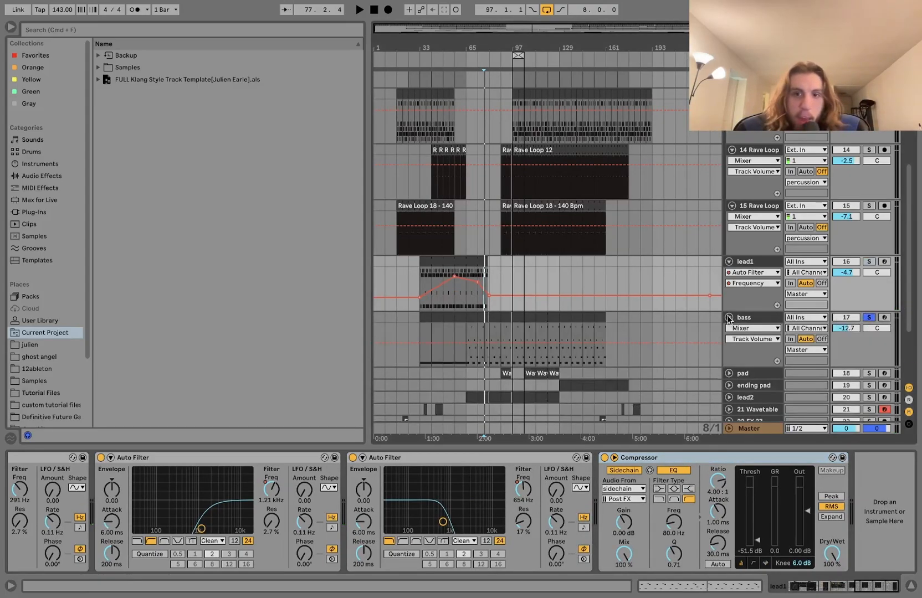
pyautogui.click(516, 317)
pyautogui.press('space')
pyautogui.press('+')
pyautogui.press('+')
# Open the bass clip's notes, select the C2 note in bar 2 and the G2 note in bar 4, and play from bar 97
pyautogui.doubleClick(522, 318)
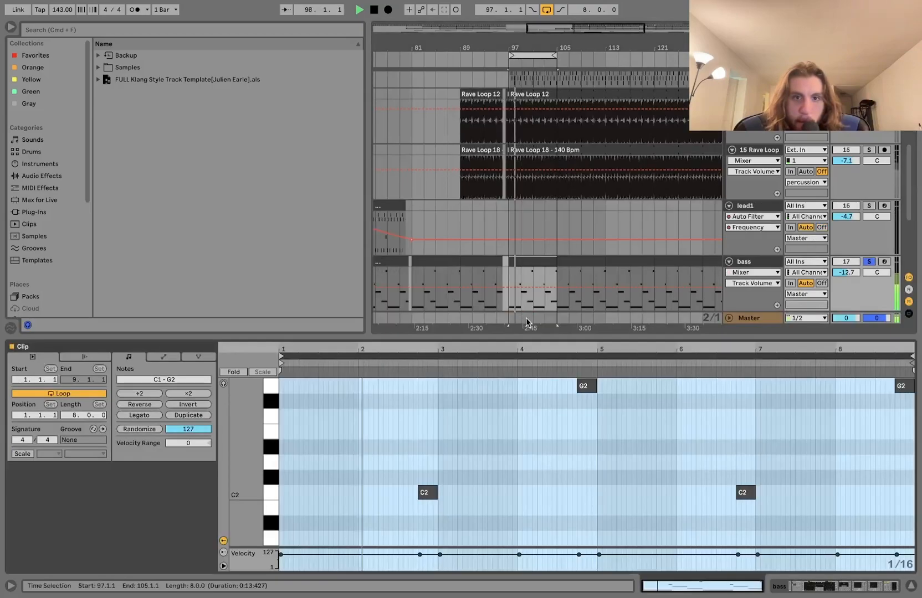
pyautogui.moveTo(263, 468); pyautogui.dragTo(249, 468)
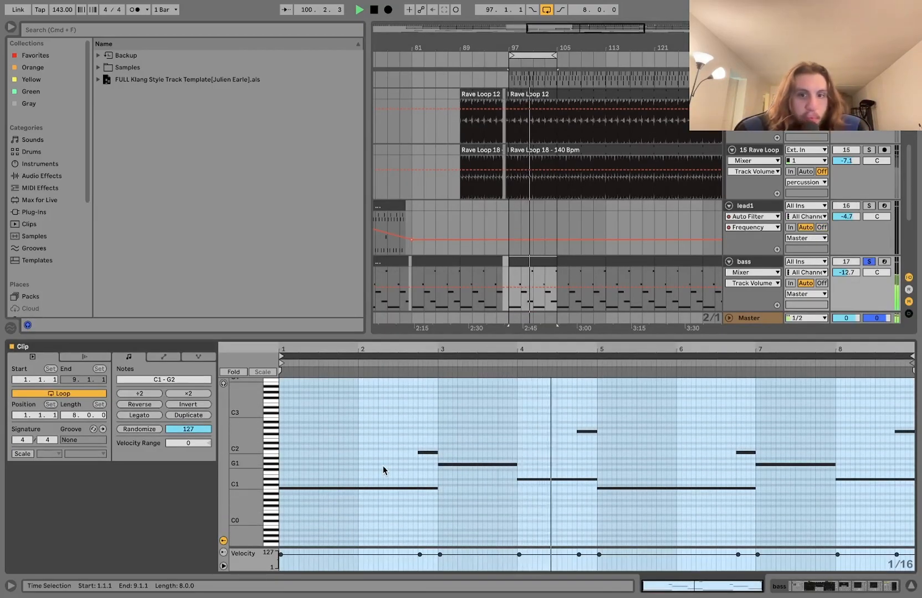
pyautogui.moveTo(238, 486); pyautogui.dragTo(236, 464)
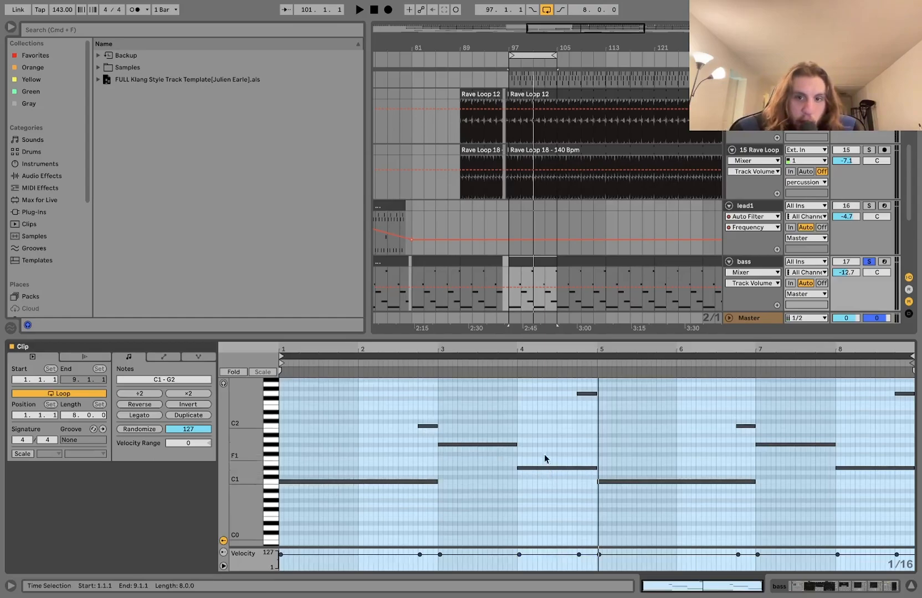
pyautogui.click(427, 427)
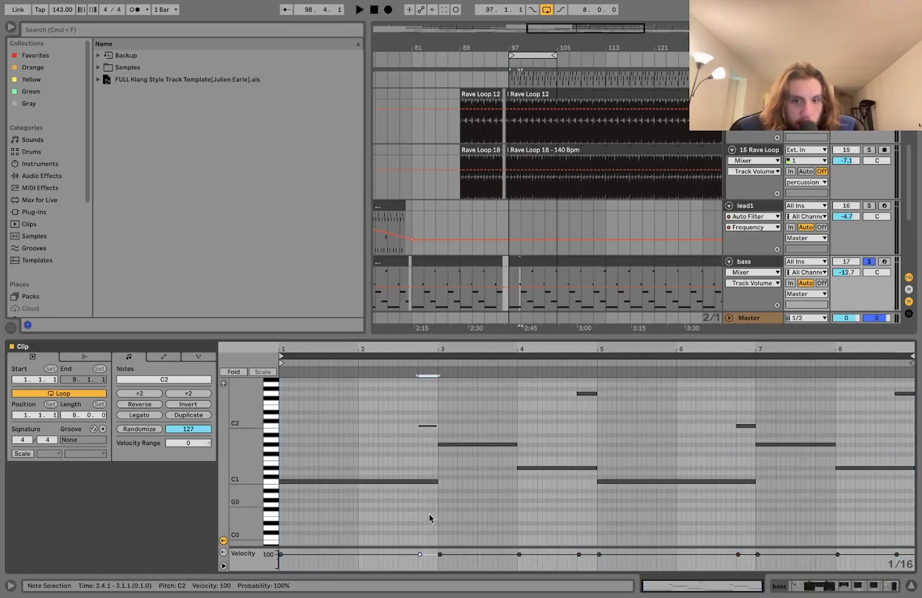
pyautogui.click(588, 394)
pyautogui.press('space')
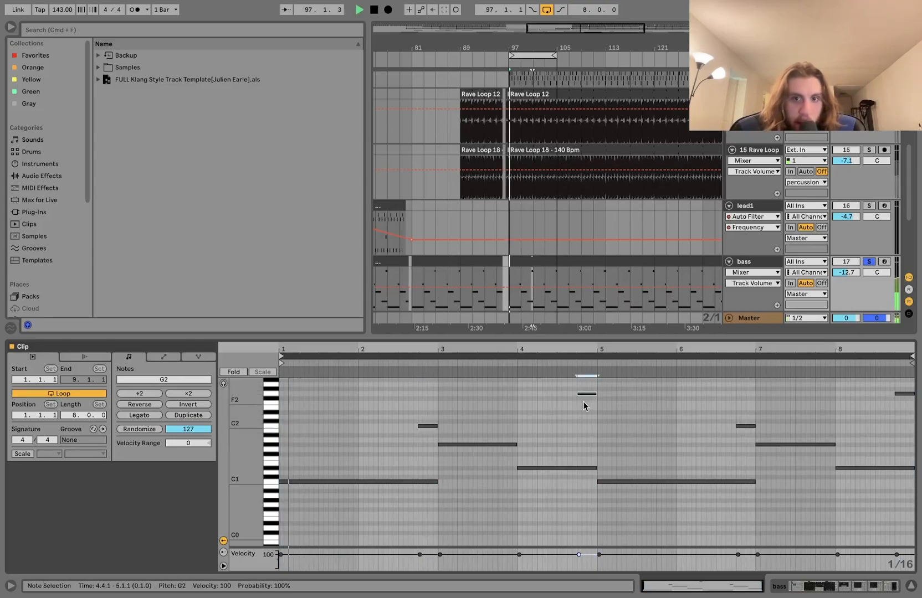
# Display the bass track's devices, play its clip at bar 97 with lead2 also soloed, and take lead2 out of solo
pyautogui.click(746, 266)
pyautogui.click(537, 264)
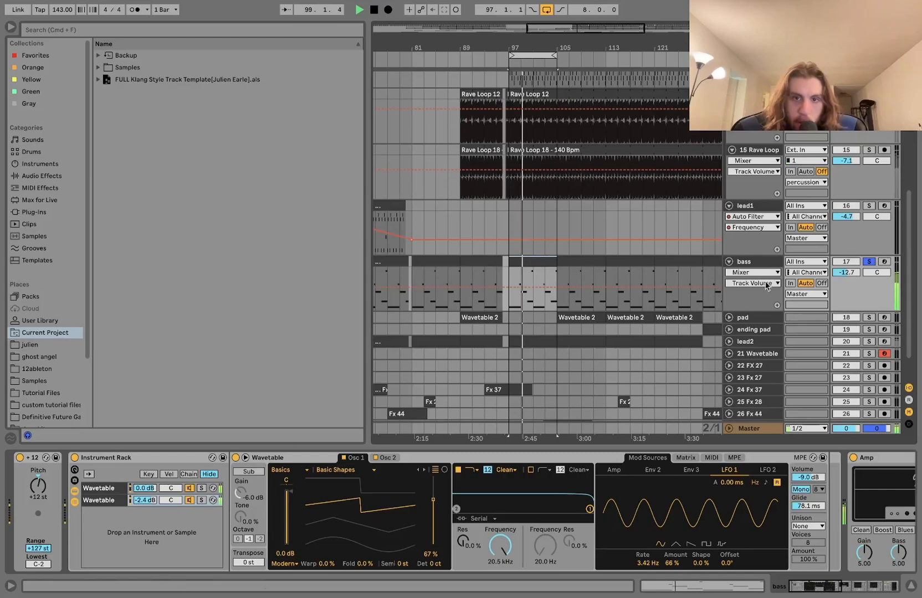
pyautogui.click(868, 342)
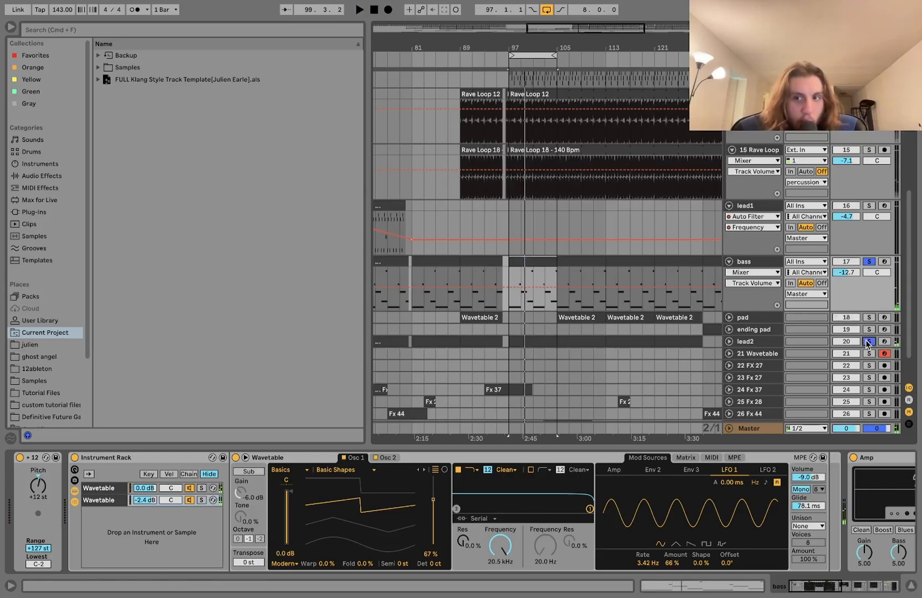
pyautogui.click(748, 341)
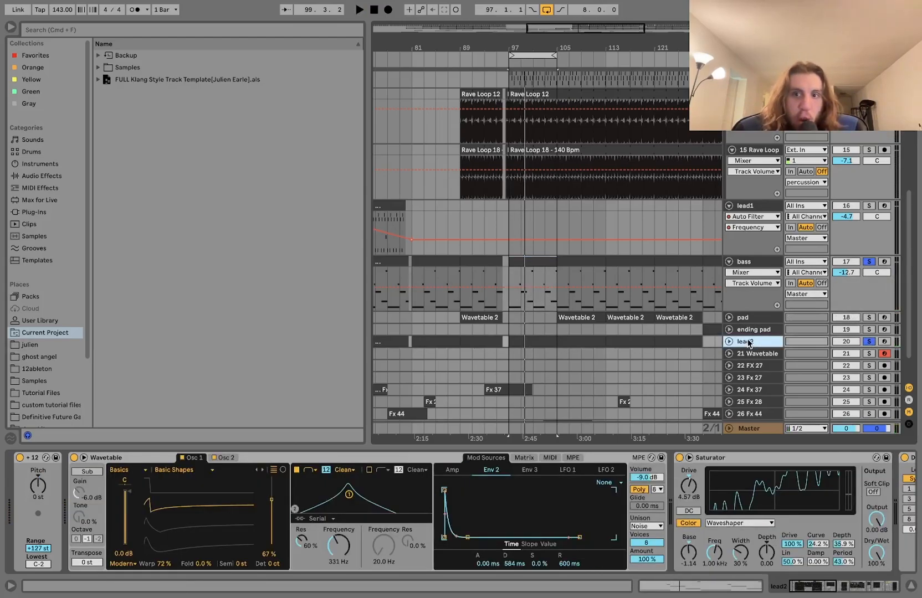
pyautogui.click(753, 266)
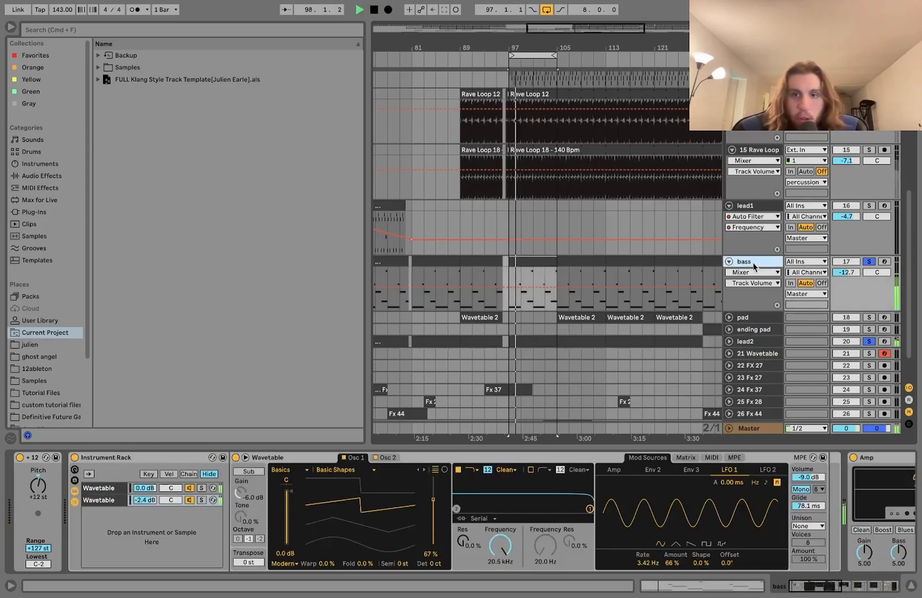
pyautogui.click(866, 340)
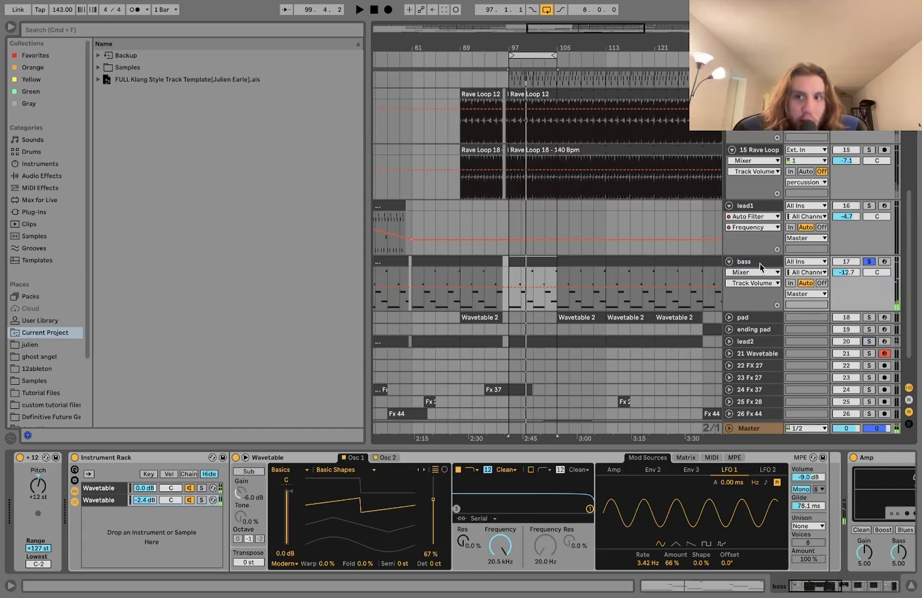
# Open the notes of the bass clip at bar 49, and return to the bass track's devices
pyautogui.scroll(-2, 564, 258)
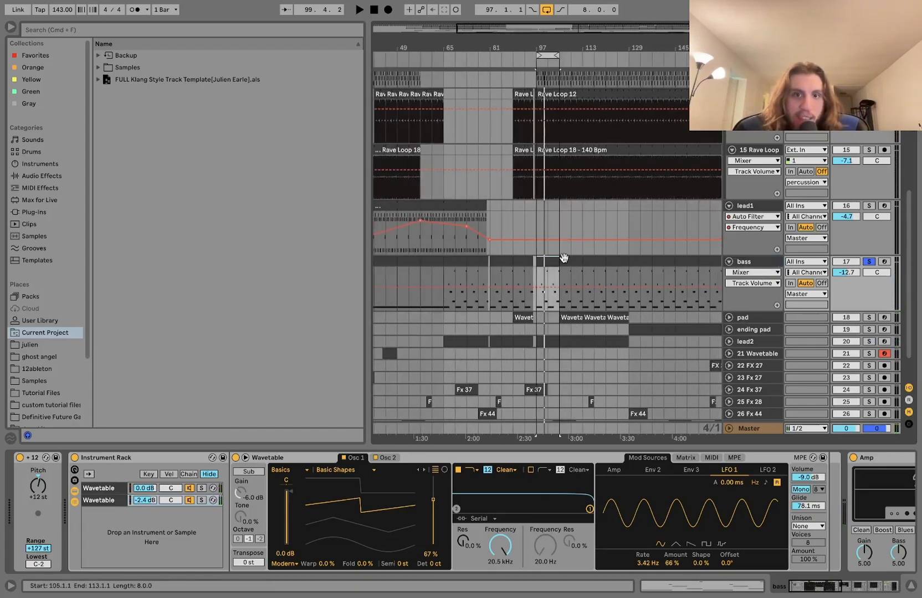
pyautogui.scroll(-2, 564, 258)
pyautogui.click(444, 256)
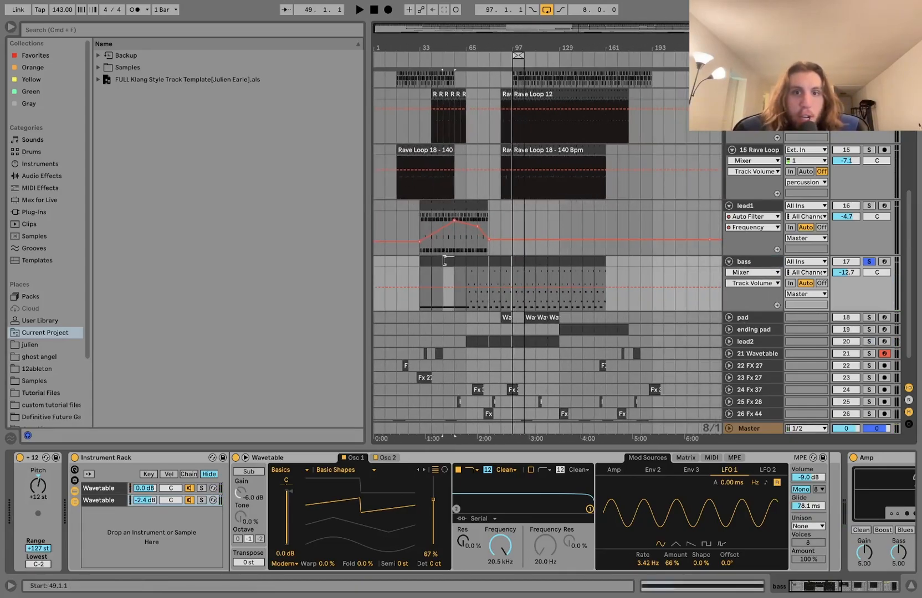
pyautogui.doubleClick(444, 260)
pyautogui.scroll(-3, 284, 412)
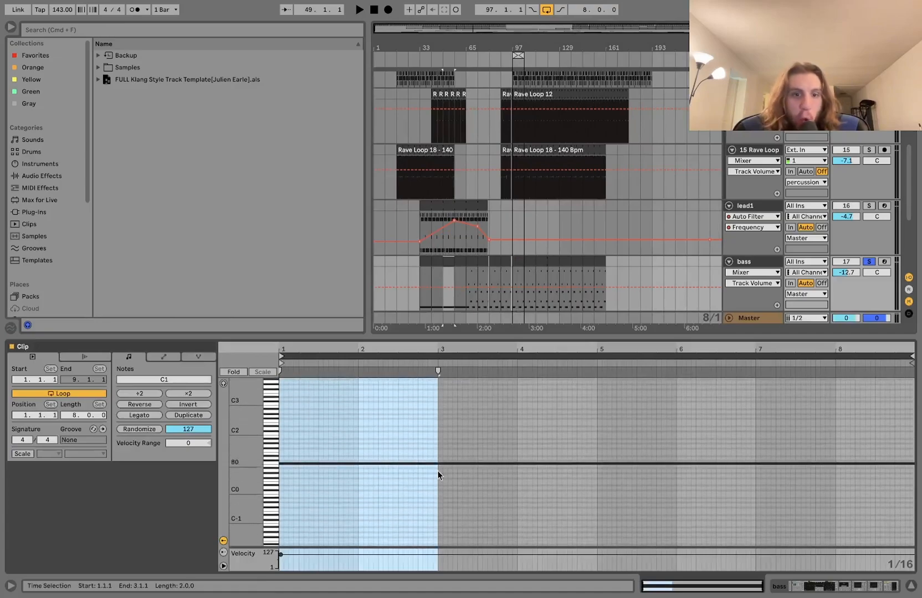
pyautogui.click(744, 262)
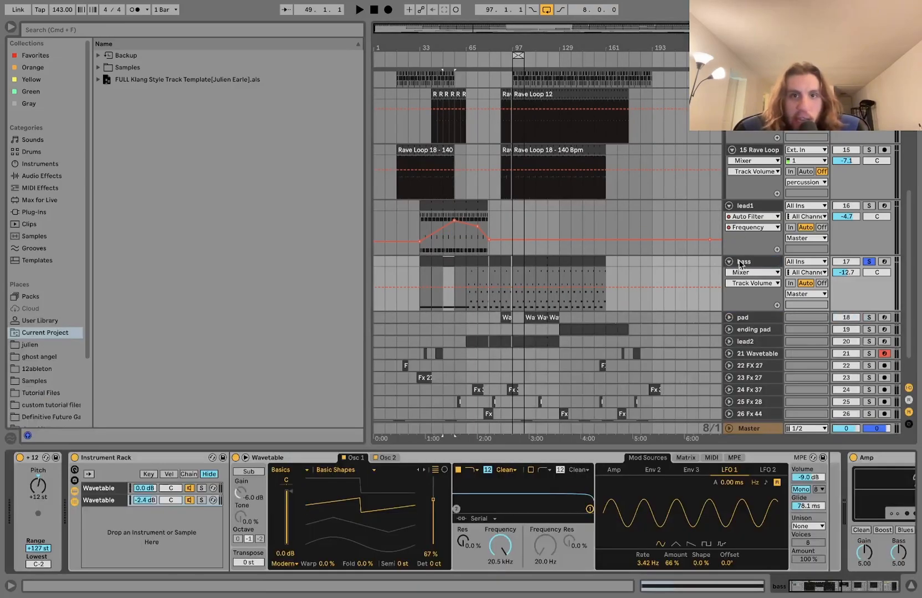
# Take the bass out of solo to play from its bar 65 clip, and solo it again with the bar 97 clip selected
pyautogui.click(460, 262)
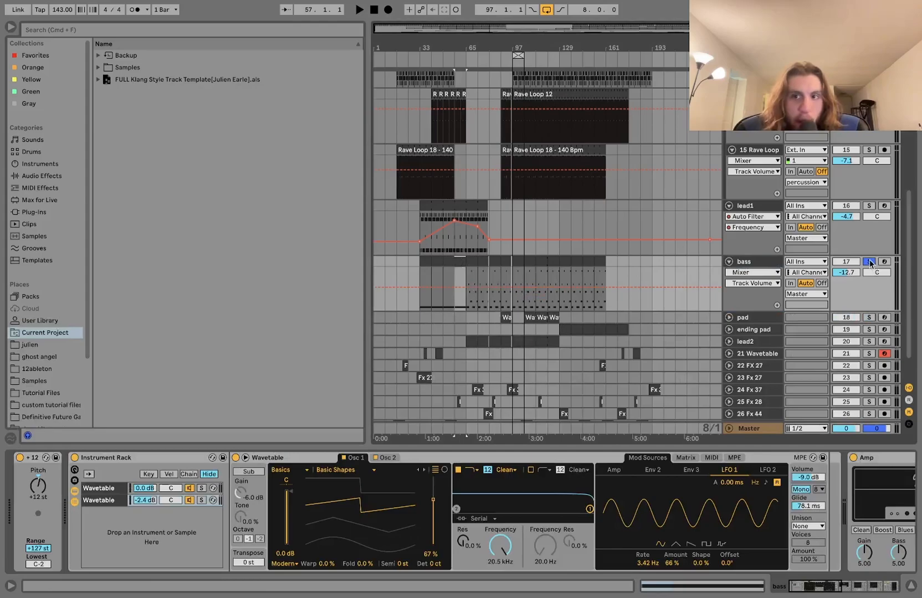
pyautogui.click(473, 260)
pyautogui.press('space')
pyautogui.press('space')
pyautogui.click(518, 261)
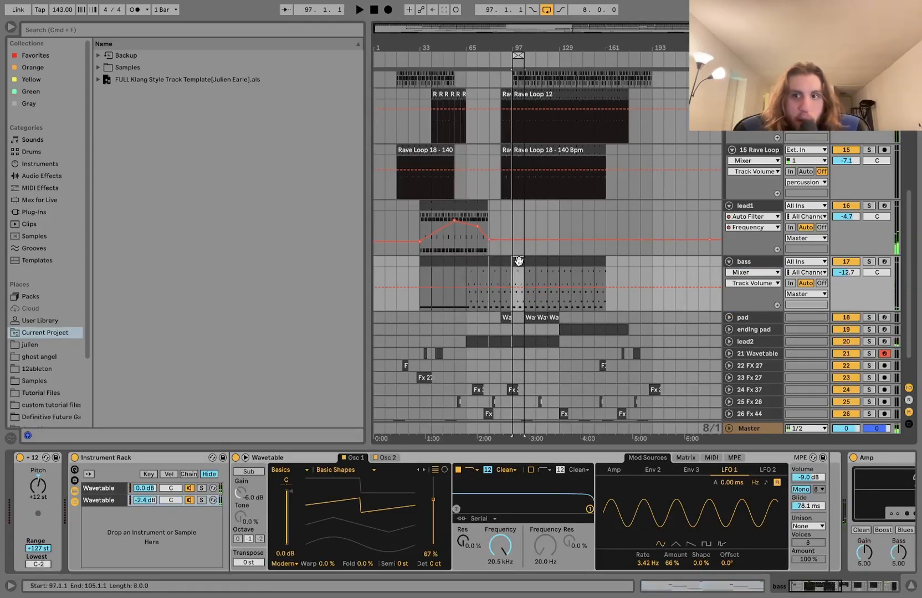
pyautogui.click(869, 261)
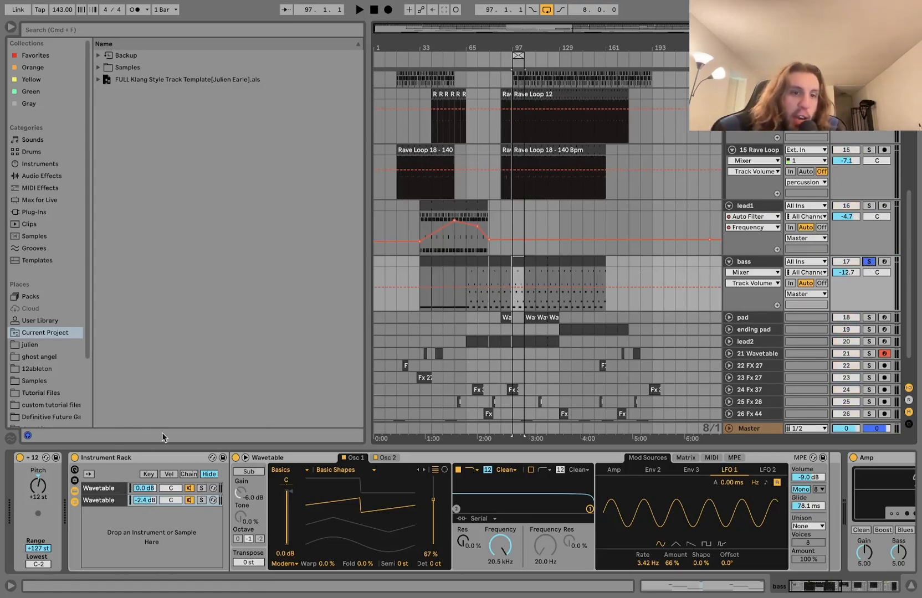
# Solo the first Wavetable chain in the bass rack and show its two oscillators and modulation matrix
pyautogui.click(202, 489)
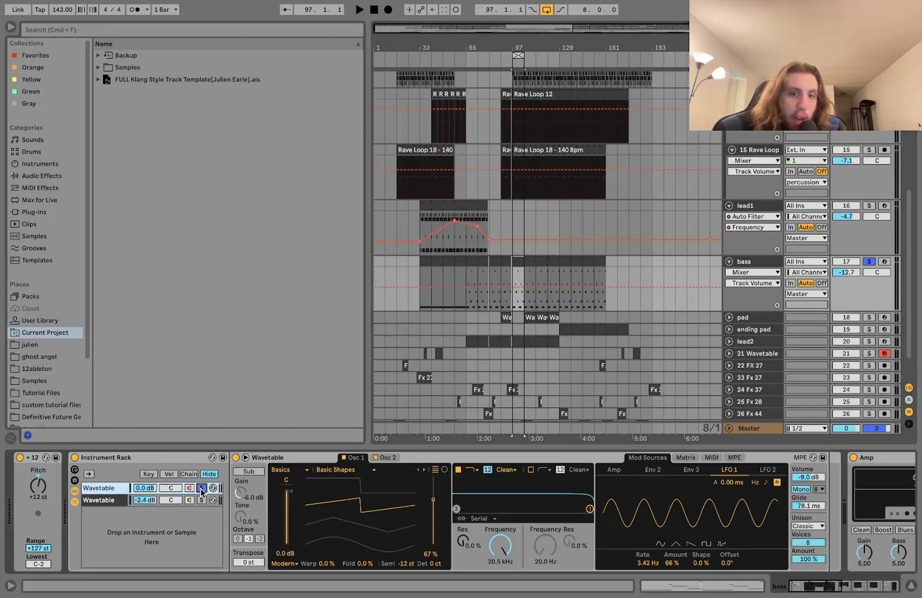
pyautogui.click(388, 458)
pyautogui.click(357, 458)
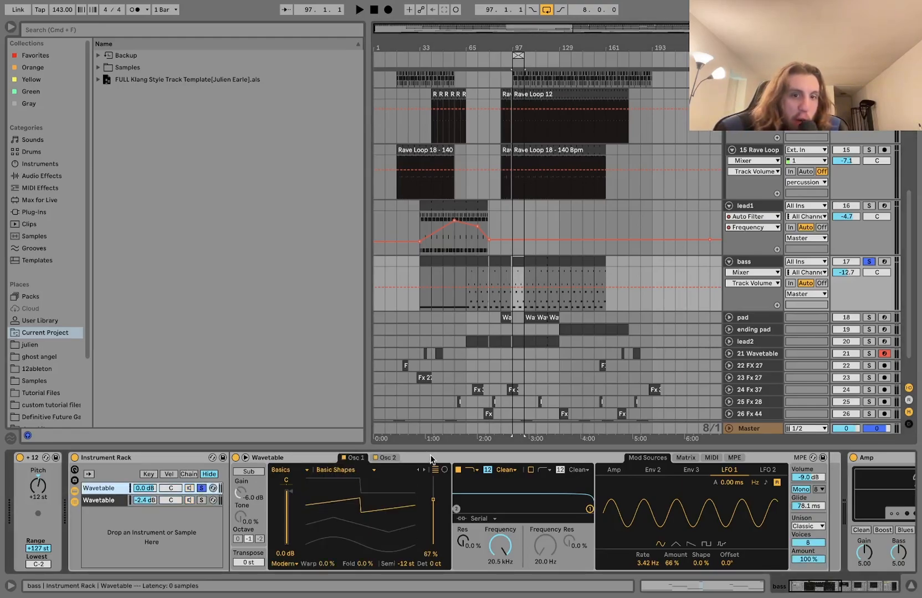
pyautogui.click(387, 458)
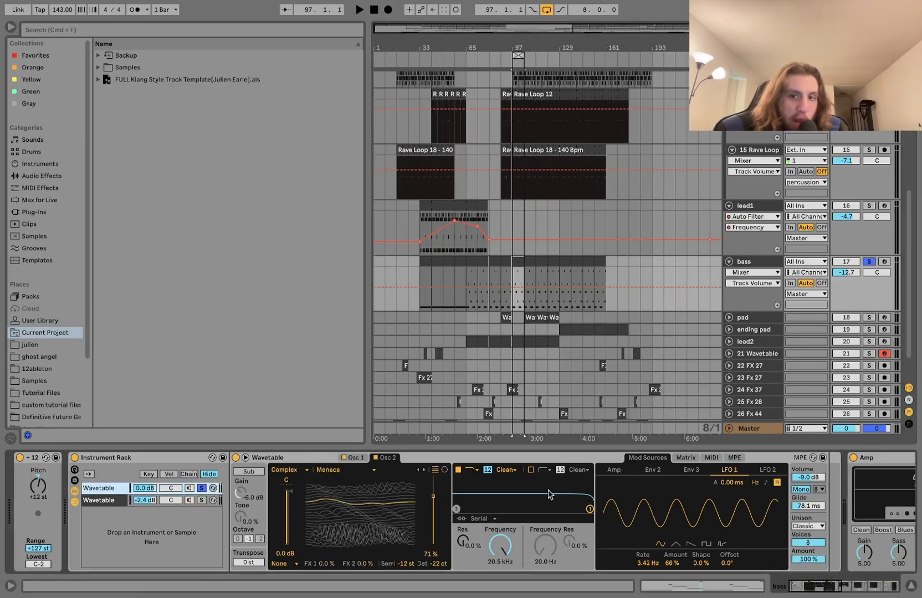
pyautogui.click(686, 457)
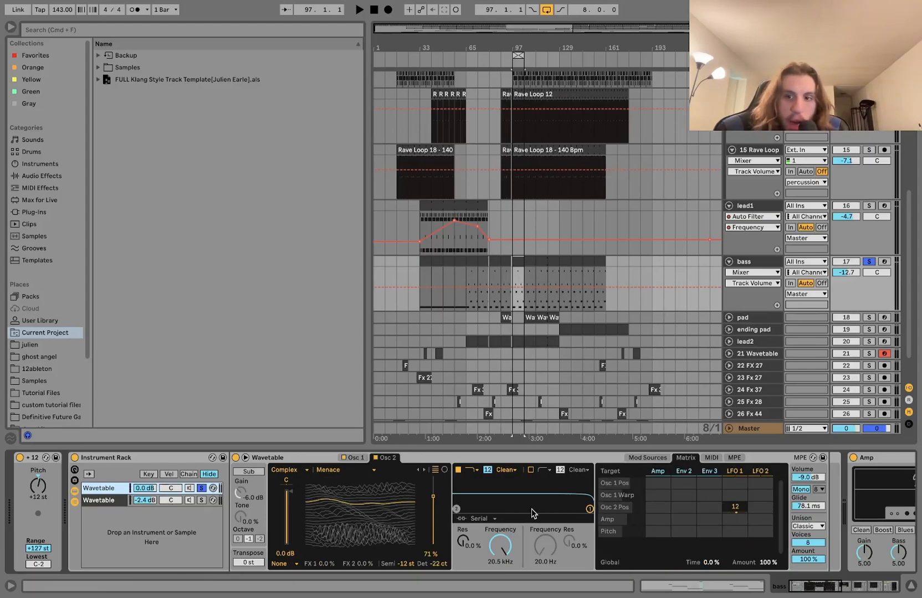
# Solo the second Wavetable chain in the bass rack and show its second oscillator and modulation matrix
pyautogui.click(201, 500)
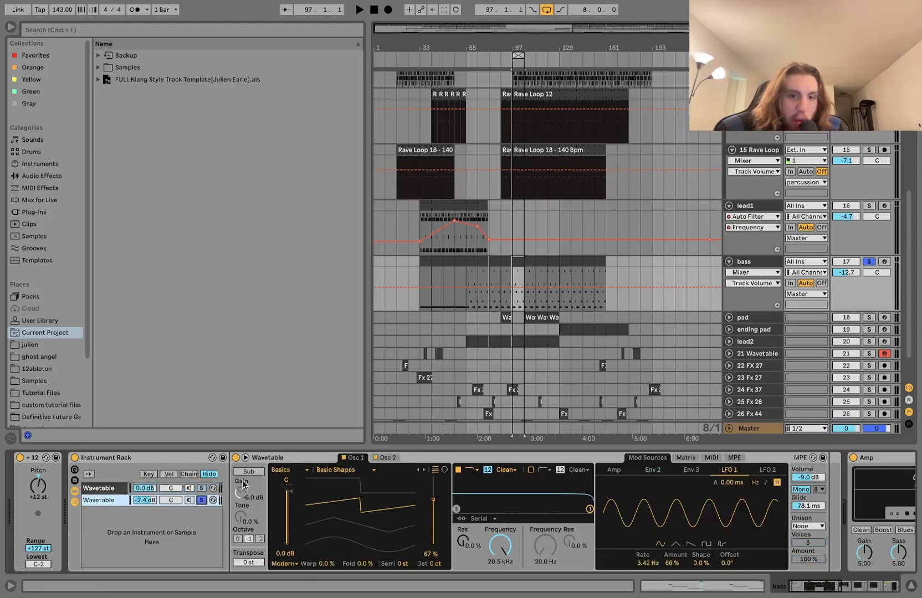
pyautogui.click(388, 458)
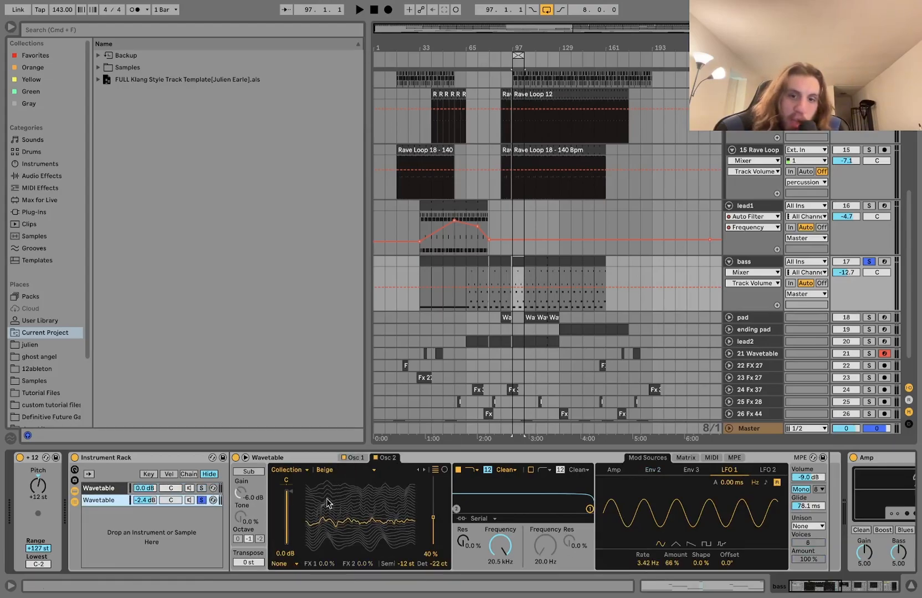
pyautogui.click(686, 458)
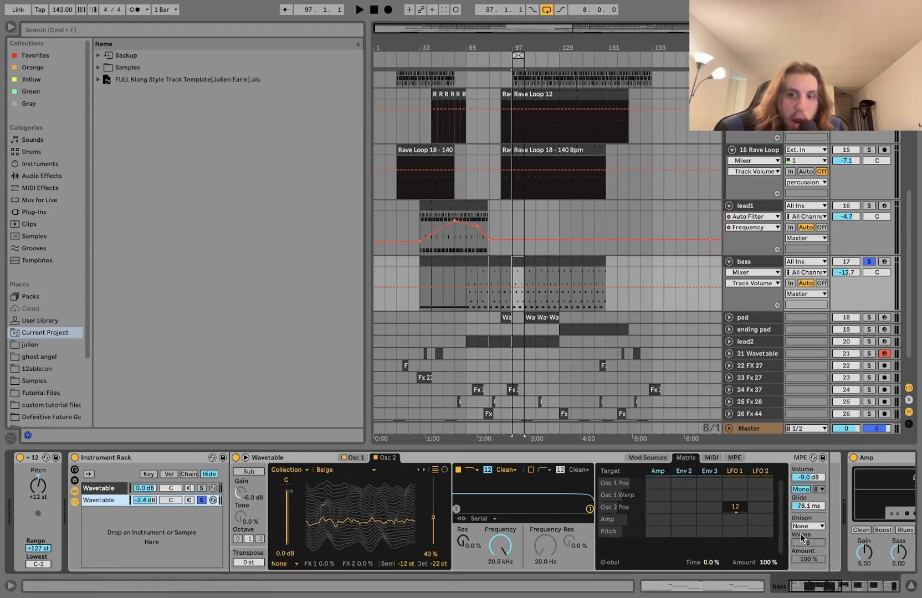
# Unsolo the second Wavetable chain and mute the two chains in turn to audition each bass layer, leaving both active
pyautogui.click(201, 500)
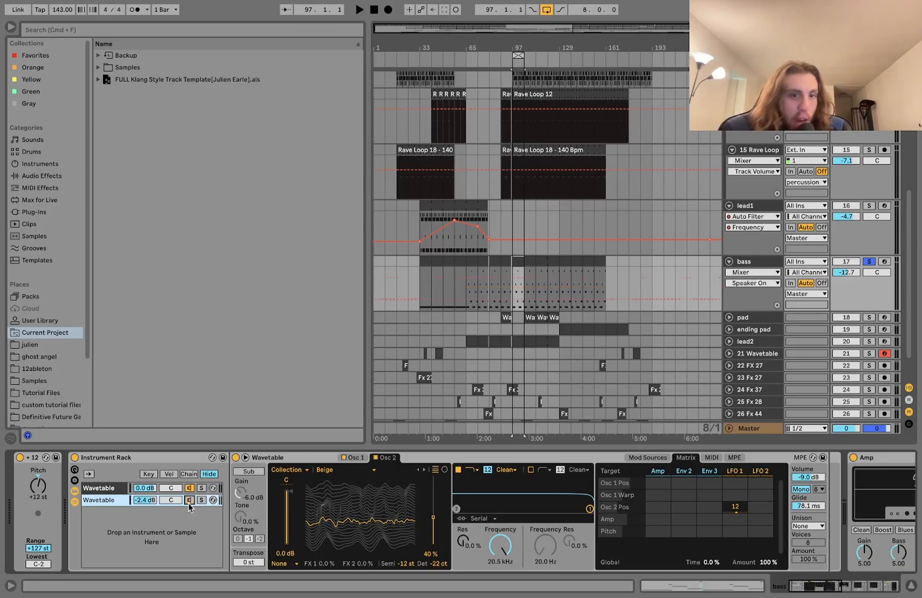
pyautogui.click(192, 490)
pyautogui.click(191, 500)
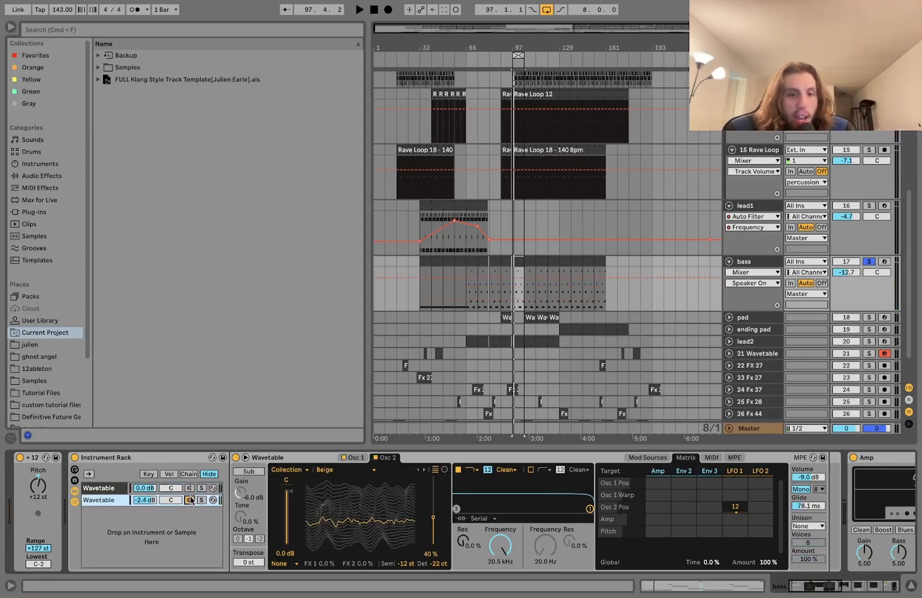
pyautogui.click(190, 490)
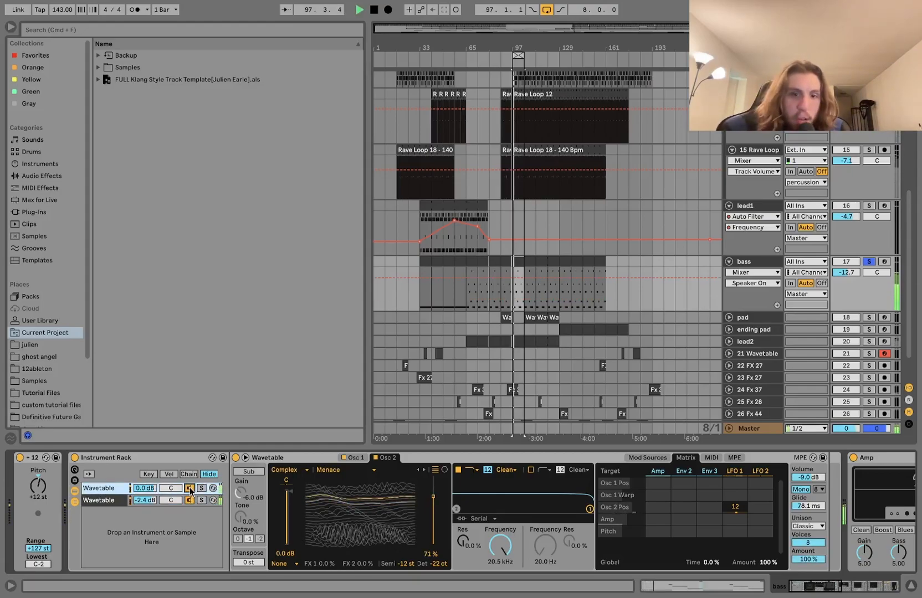
# Display the Amp in the bass device chain and compare the bass with the Amp switched off and on
pyautogui.hscroll(10, 191, 490)
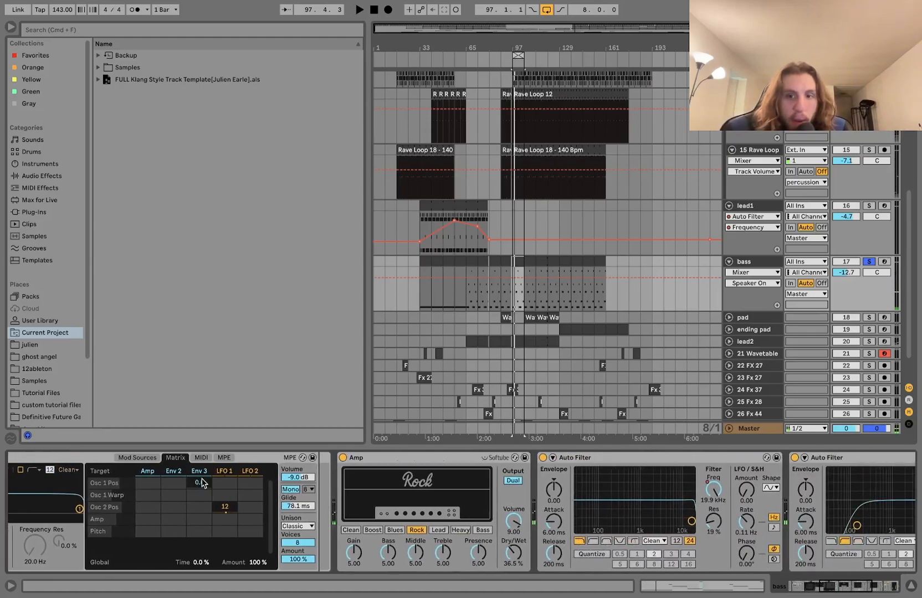
pyautogui.click(342, 458)
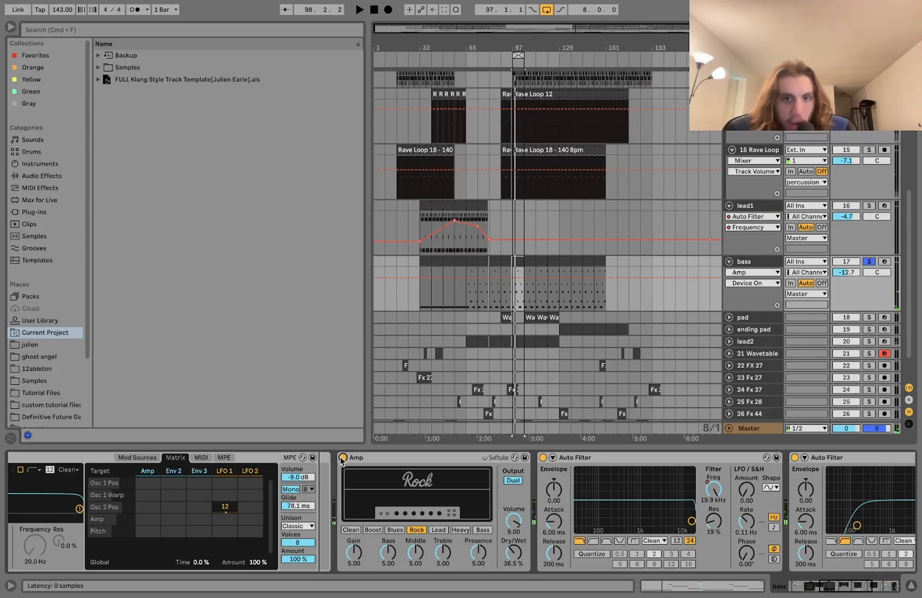
pyautogui.hscroll(3, 338, 457)
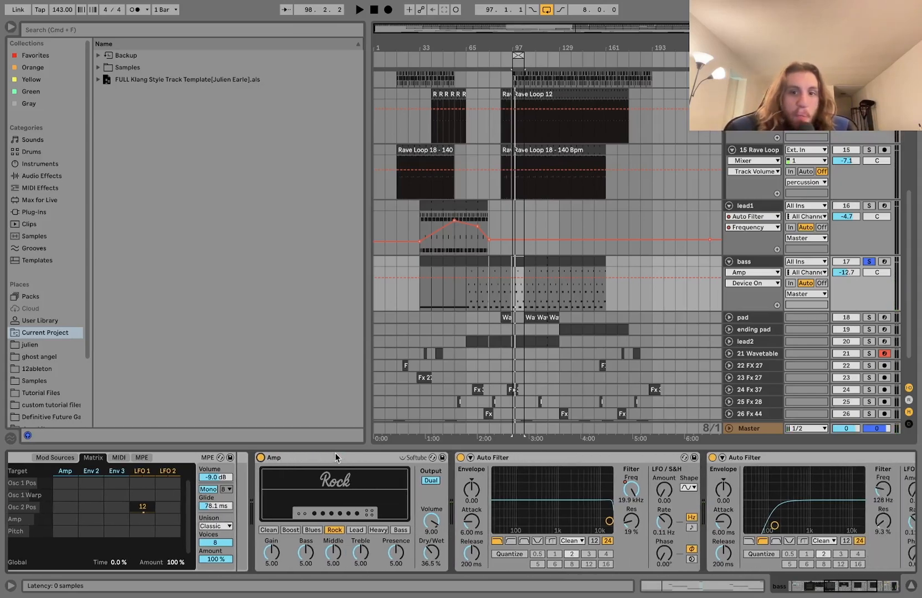
# Show the frequency automation of the bass's first Auto Filter while playing from bar 105, and display the sidechained Compressor ending the chain
pyautogui.click(630, 490)
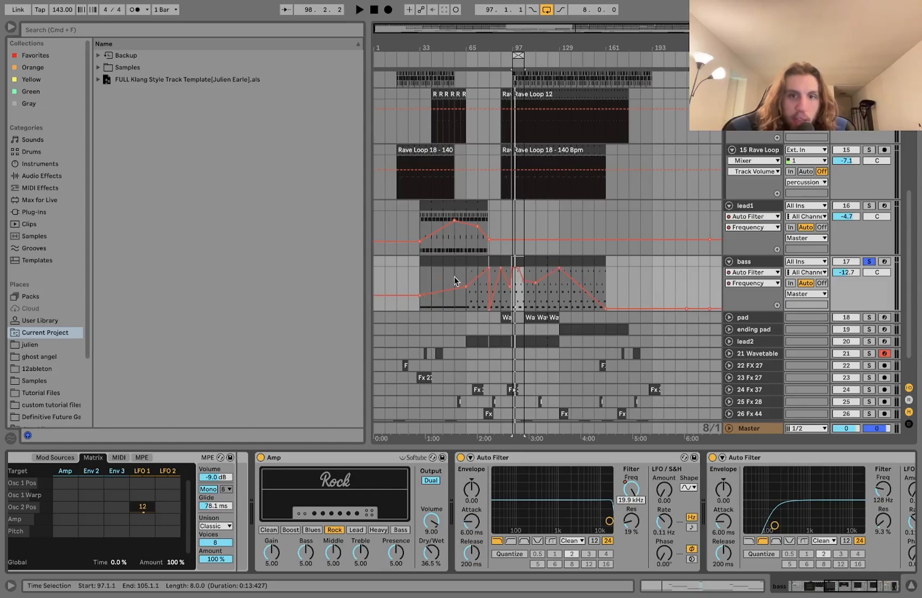
pyautogui.scroll(5, 497, 291)
pyautogui.scroll(-5, 497, 291)
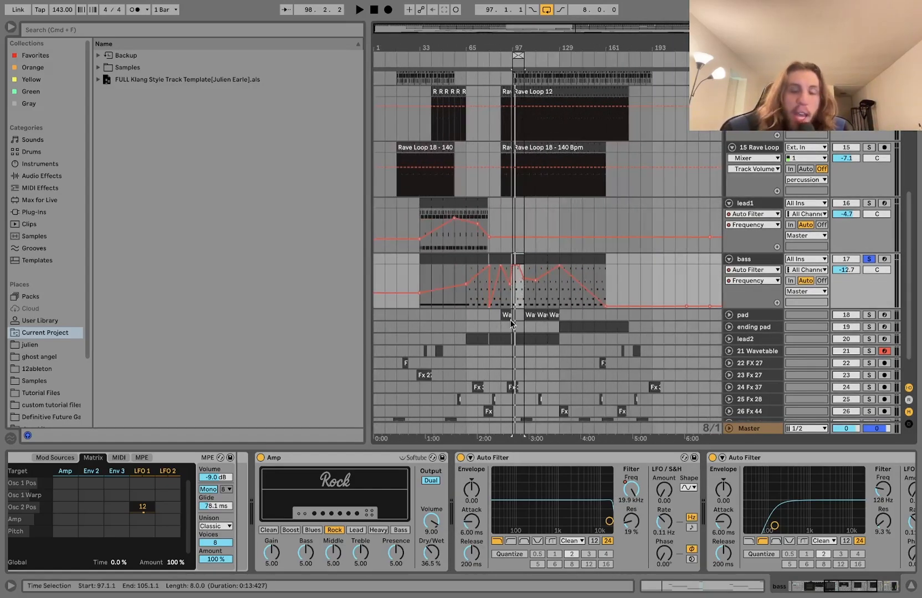
pyautogui.click(523, 299)
pyautogui.press('space')
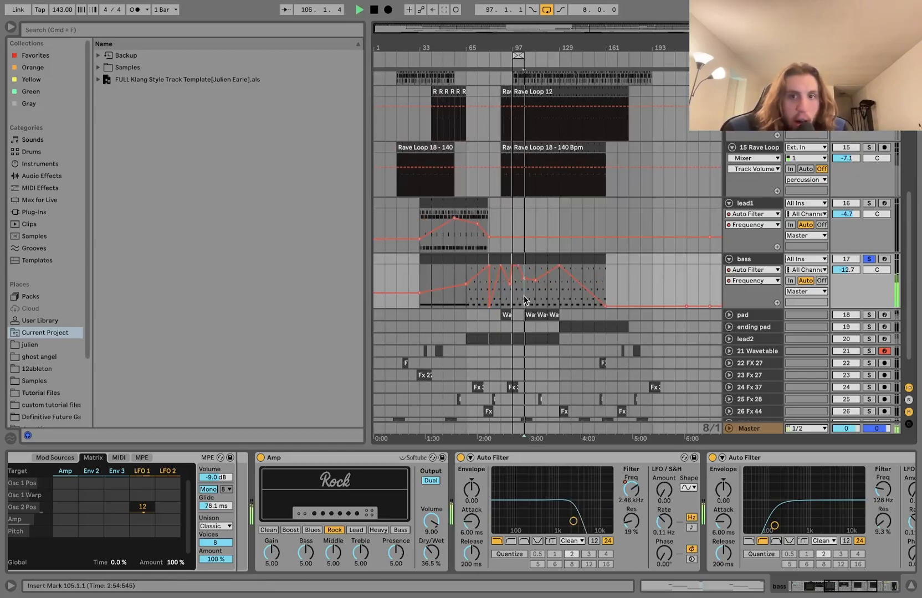
pyautogui.click(631, 490)
pyautogui.hscroll(7, 630, 493)
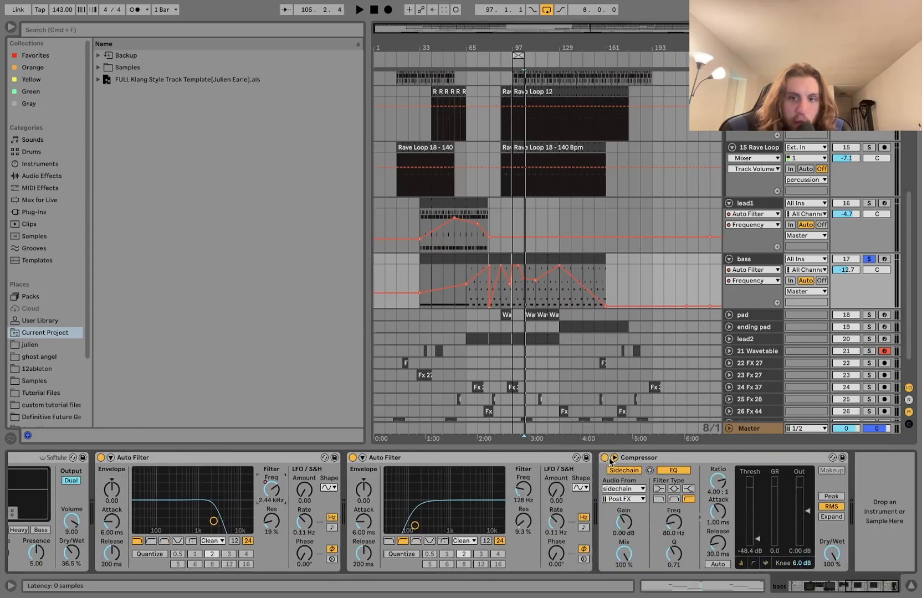
# Solo and expand the pad track, play its clip from bar 113, and add the bass to the solo
pyautogui.scroll(-2, 530, 370)
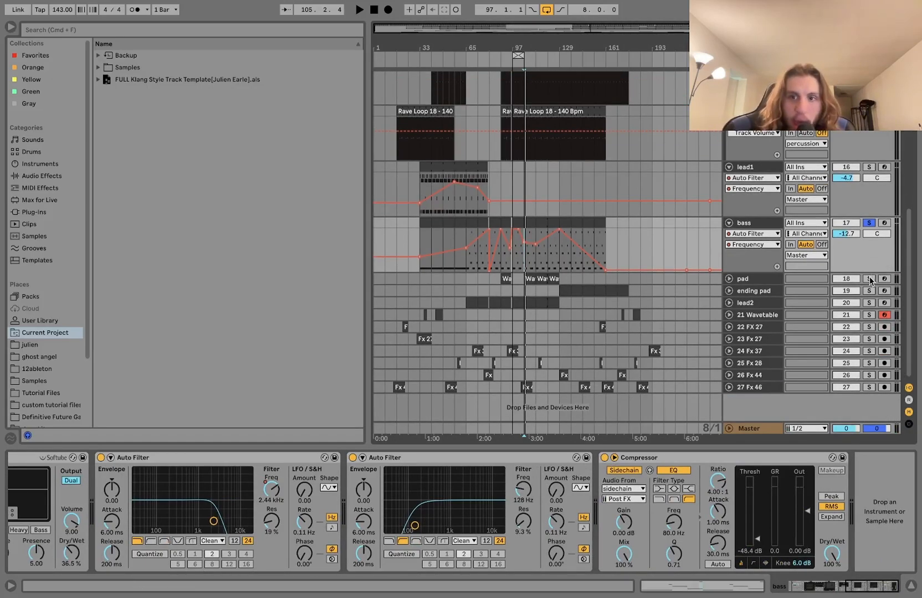
pyautogui.click(730, 279)
pyautogui.click(542, 280)
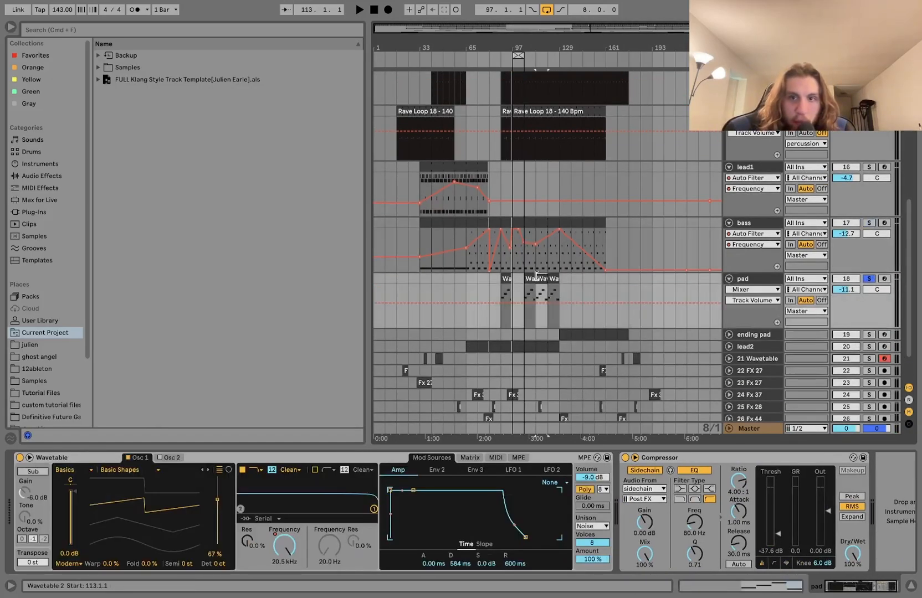
pyautogui.press('space')
pyautogui.click(869, 223)
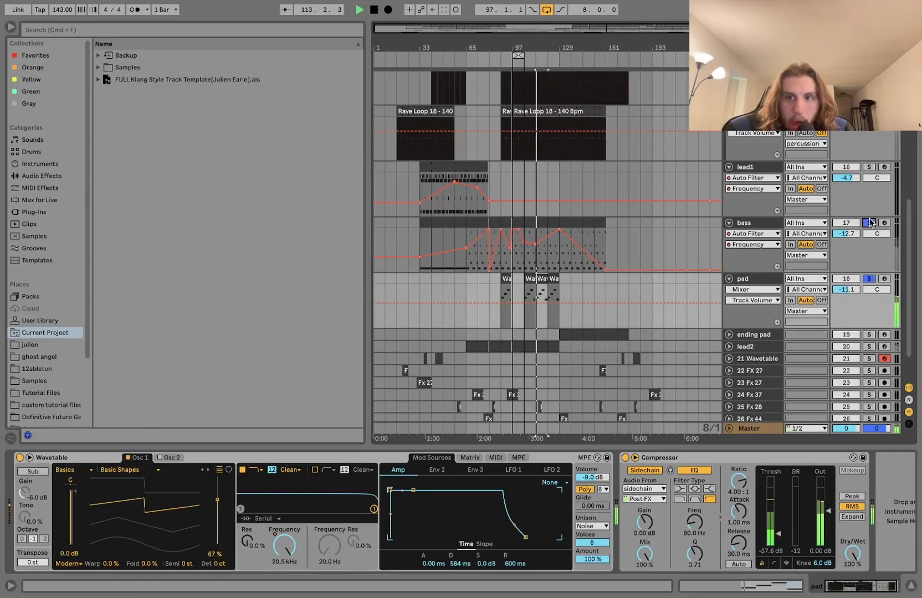
# Open the notes of the pad clip at bar 113, and play it from there with the bass taken out of solo
pyautogui.click(747, 282)
pyautogui.doubleClick(540, 279)
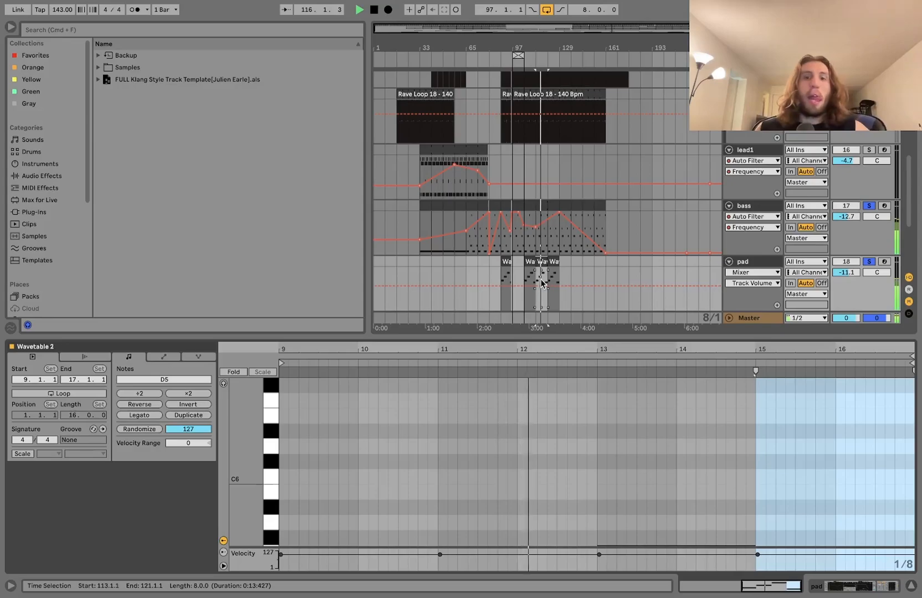
pyautogui.moveTo(254, 469); pyautogui.dragTo(242, 470)
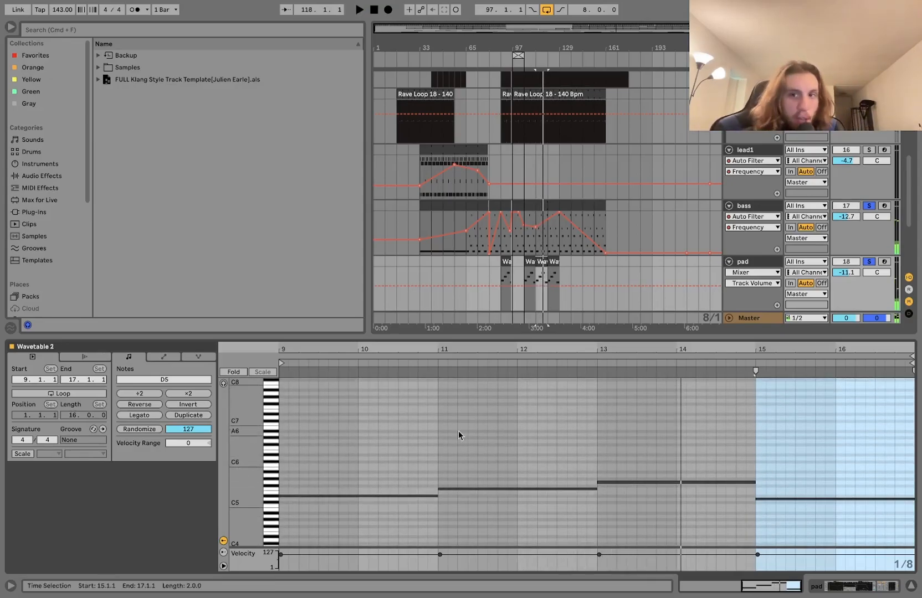
pyautogui.click(866, 268)
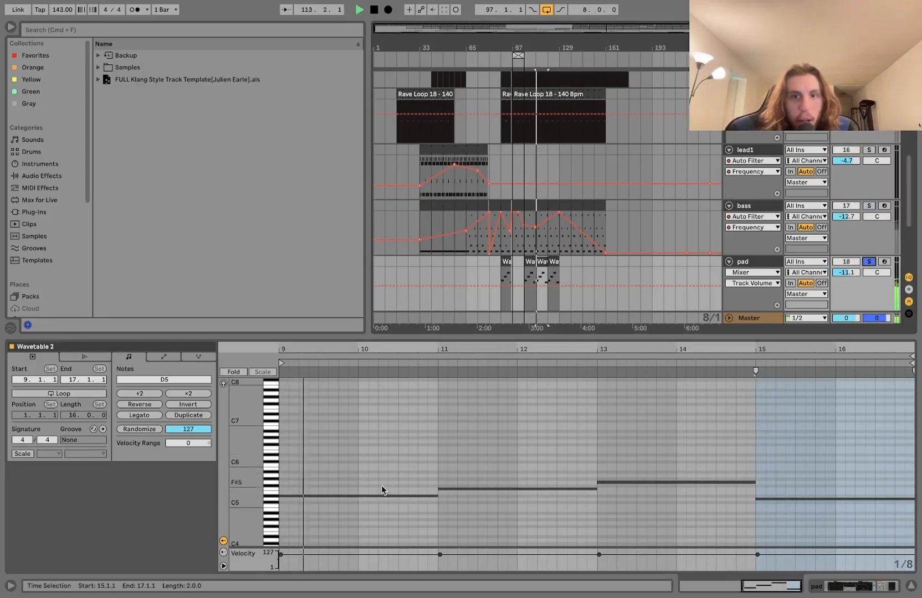
# Add the bass to the solo and play the pad clip from bar 113 while pointing out its successive notes
pyautogui.click(745, 265)
pyautogui.click(868, 206)
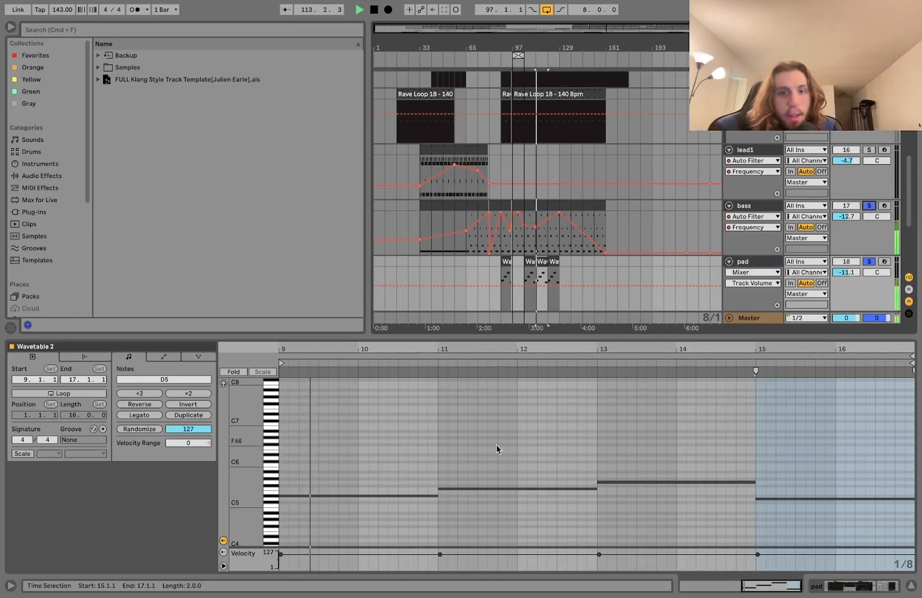
pyautogui.click(395, 496)
pyautogui.click(508, 482)
pyautogui.click(510, 489)
pyautogui.click(648, 483)
pyautogui.moveTo(790, 451); pyautogui.dragTo(790, 543)
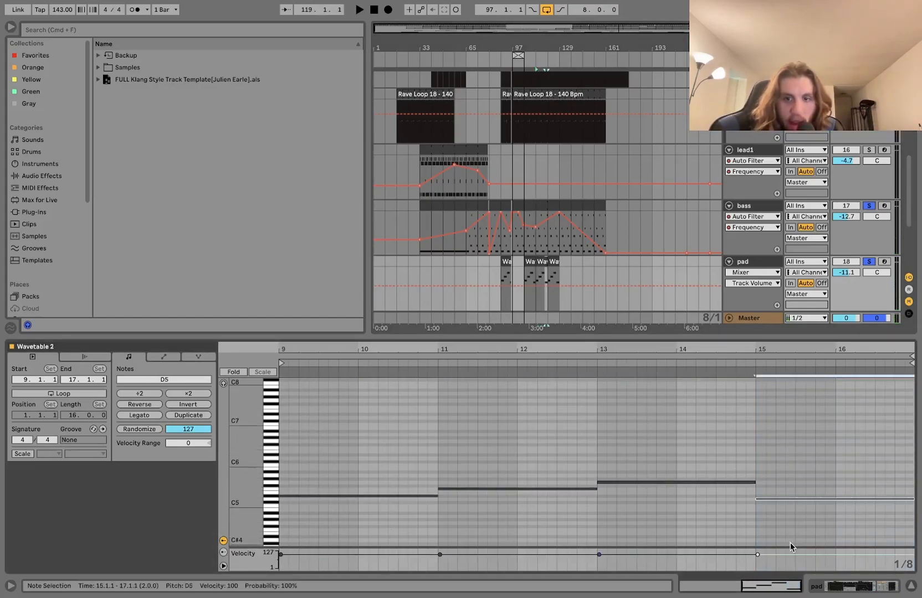
pyautogui.press('space')
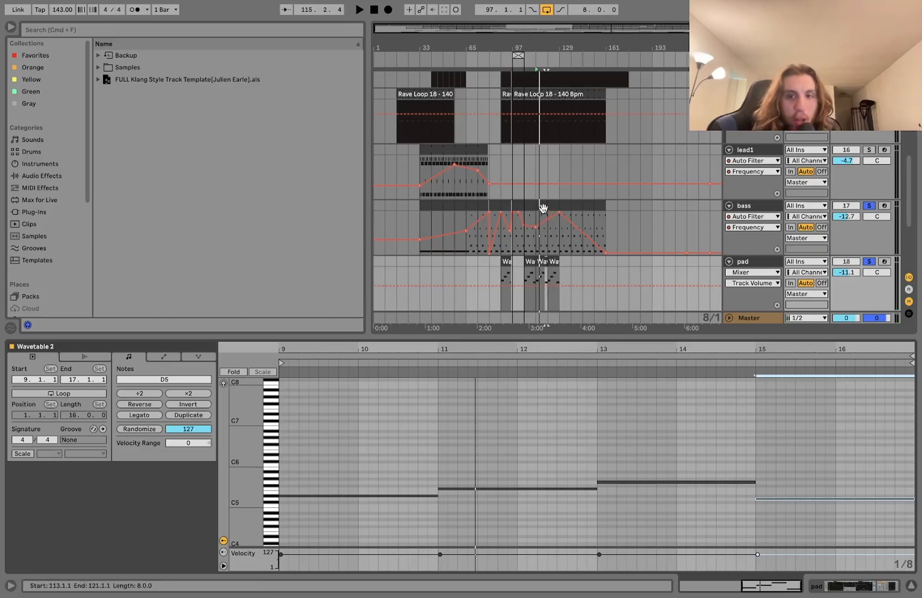
# Display the pad's device chain with only the pad soloed, and show its Wavetable Filter 1 Freq automation
pyautogui.click(759, 265)
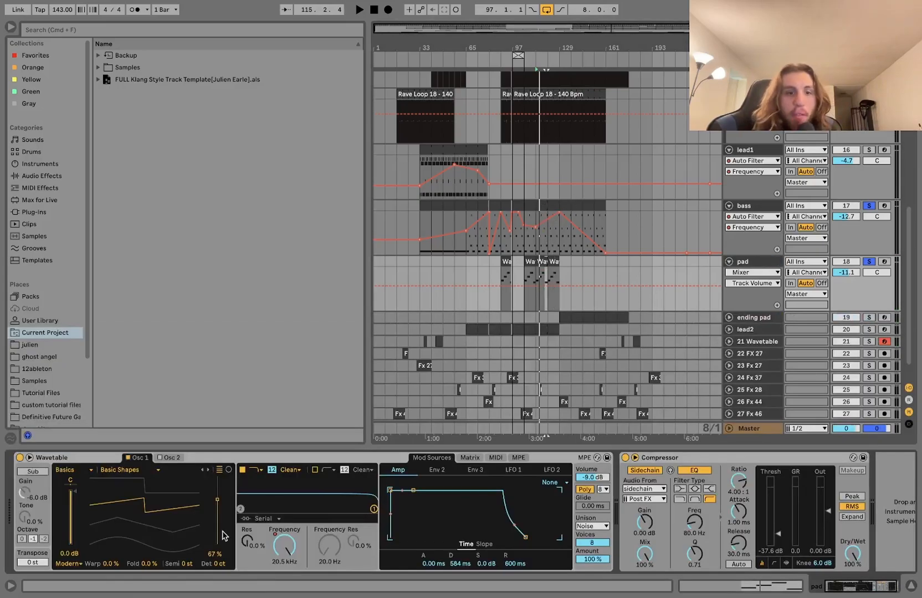
pyautogui.click(869, 260)
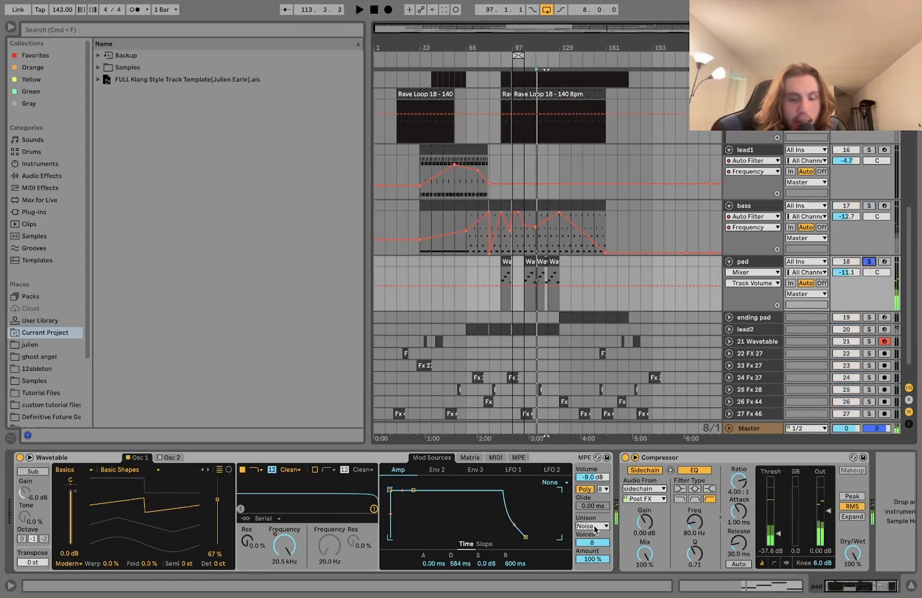
pyautogui.click(284, 546)
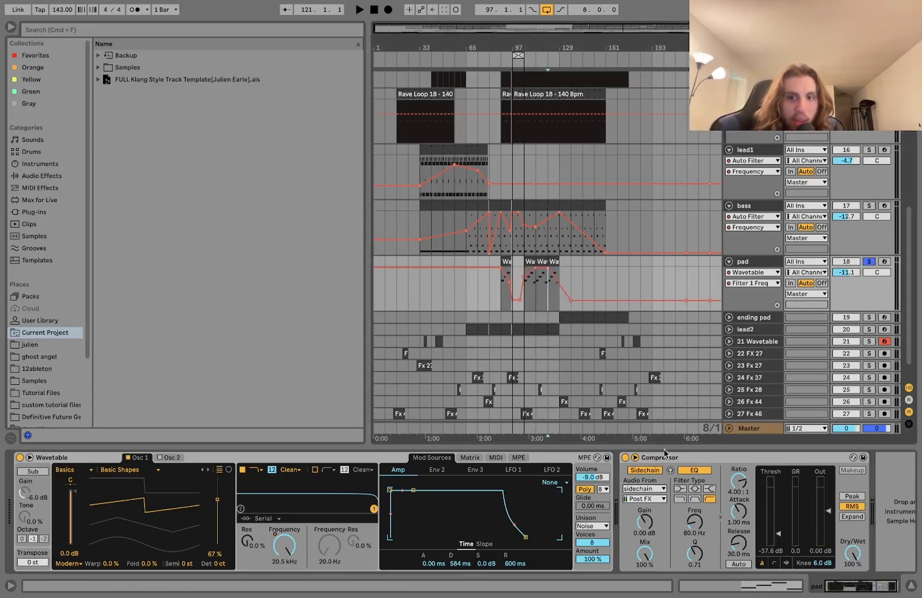
# Solo and expand the ending pad track, and play its clip from bar 145
pyautogui.click(866, 318)
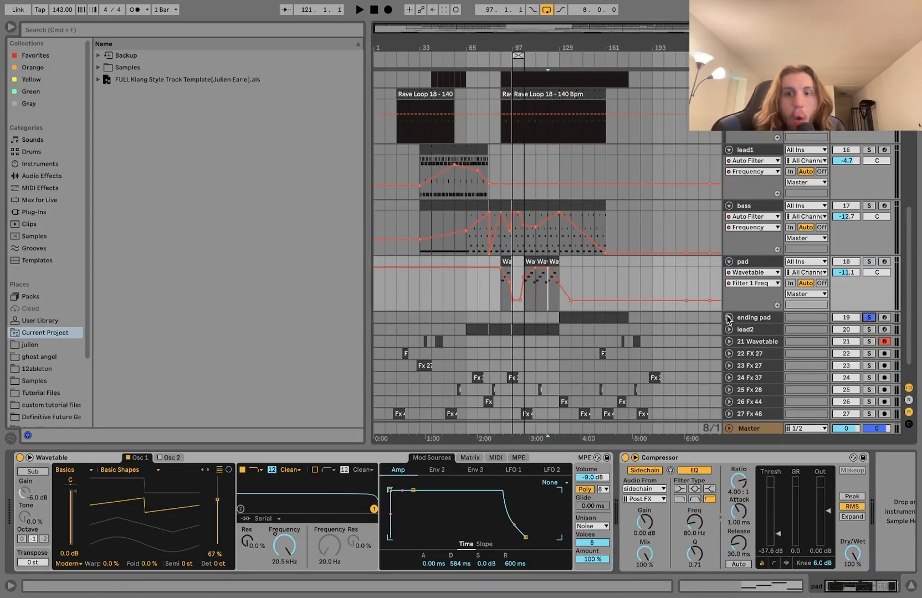
pyautogui.click(729, 318)
pyautogui.click(585, 314)
pyautogui.press('space')
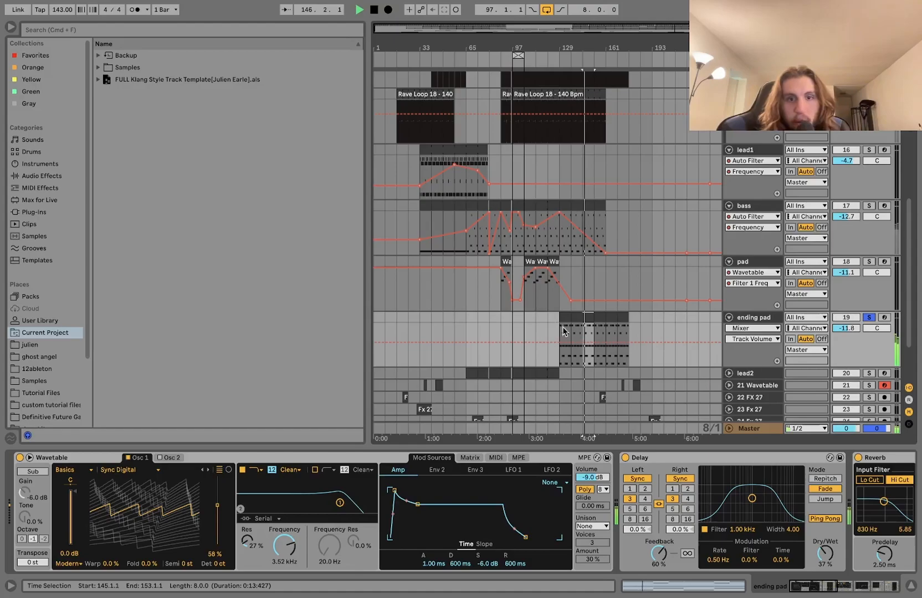
# Open the ending pad clip's notes zoomed out to their full pitch range, and play the clip together with the bass
pyautogui.doubleClick(588, 316)
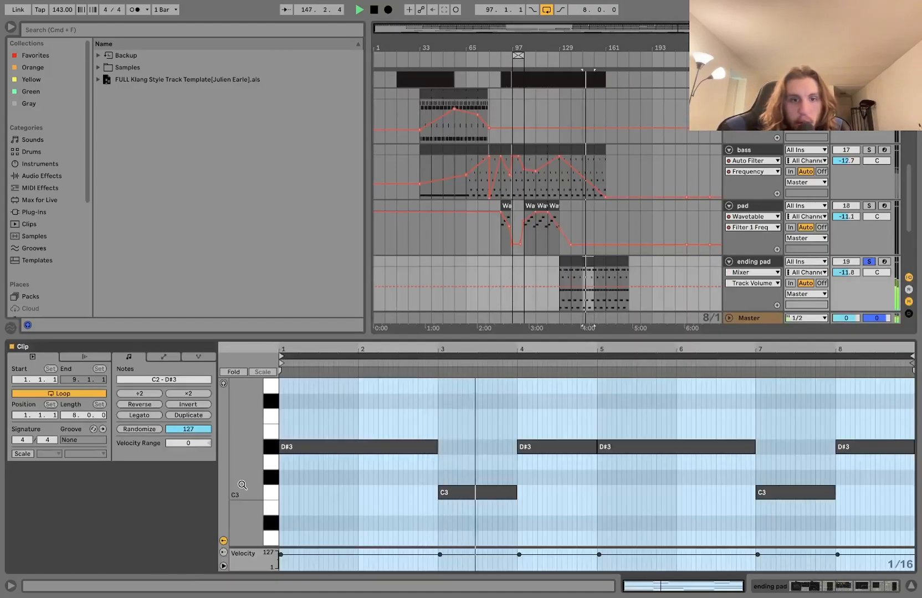
pyautogui.moveTo(242, 525); pyautogui.dragTo(242, 485)
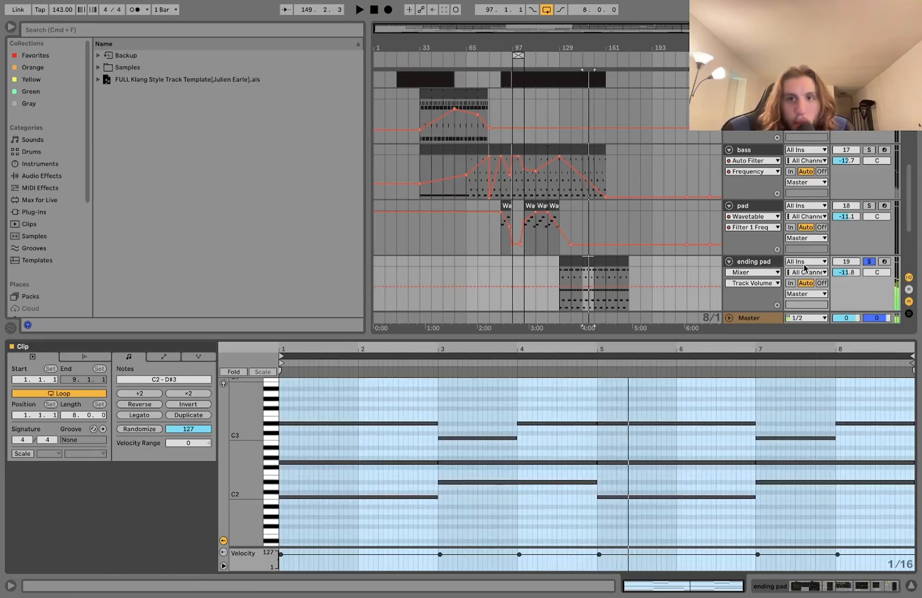
pyautogui.scroll(3, 820, 255)
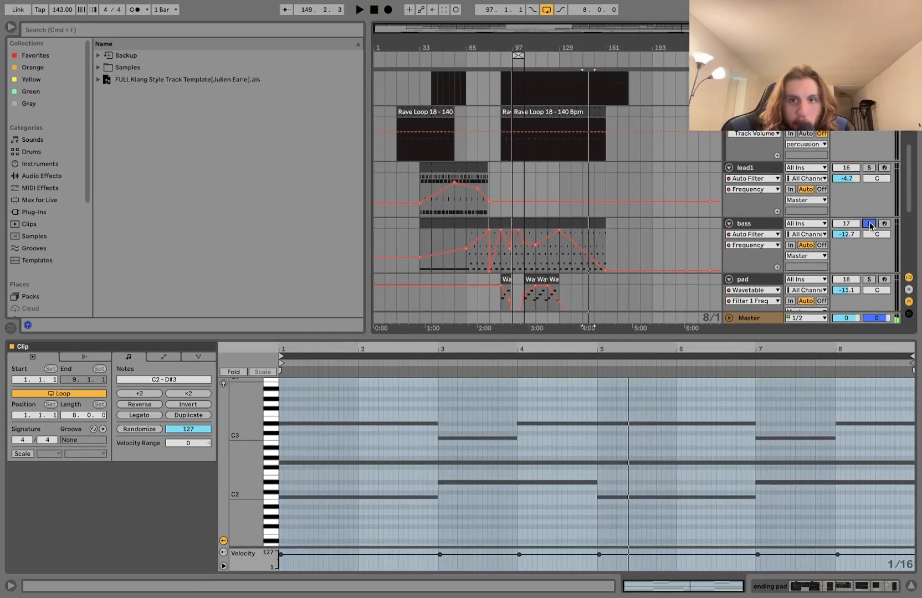
pyautogui.scroll(-4, 766, 226)
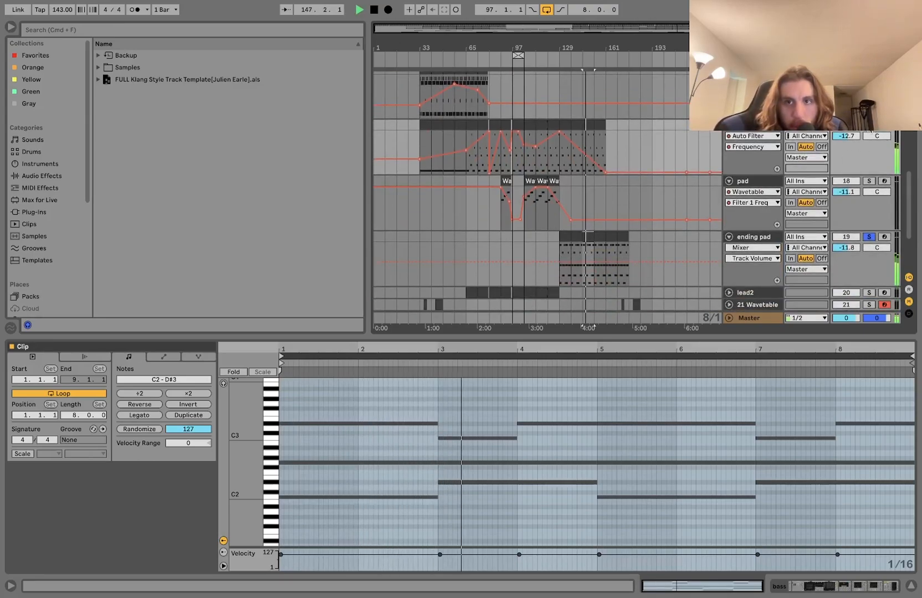
pyautogui.press('space')
# Highlight the chords starting in clip bars 1 and 3 of the ending pad, and play it from bar 145 without the bass
pyautogui.click(586, 239)
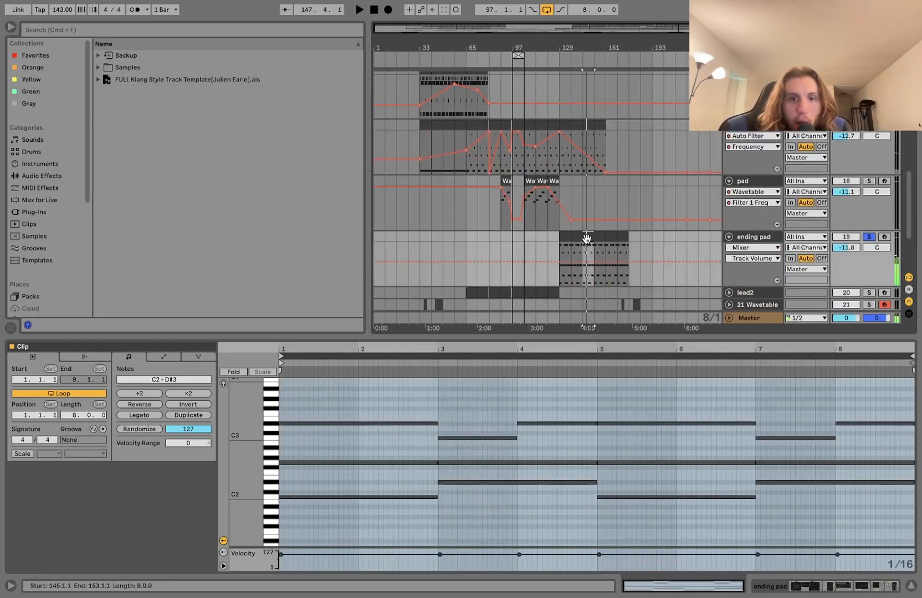
pyautogui.moveTo(331, 515); pyautogui.dragTo(281, 384)
pyautogui.moveTo(473, 513); pyautogui.dragTo(474, 379)
pyautogui.press('space')
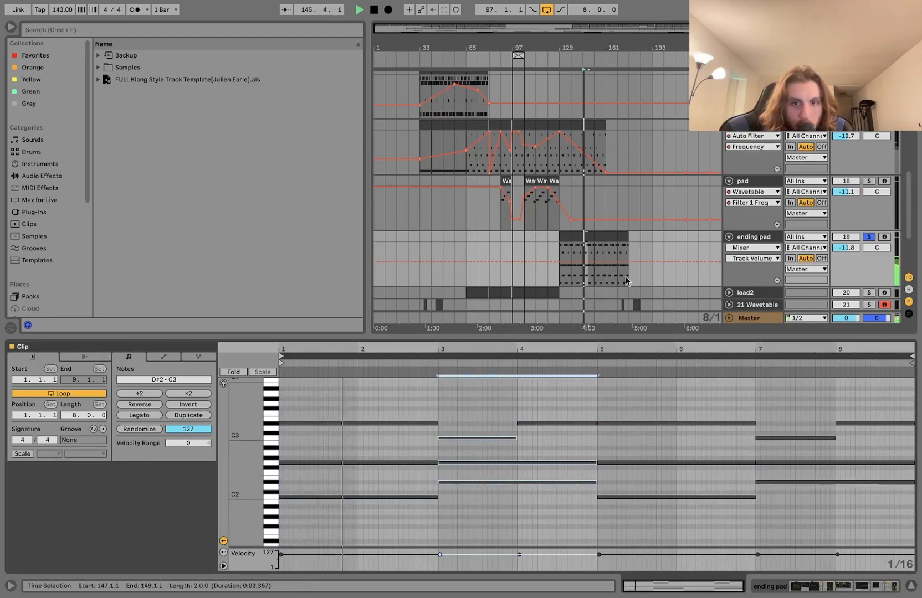
# Display the ending pad's device chain from Wavetable through Delay and Reverb to EQ Eight
pyautogui.doubleClick(753, 238)
pyautogui.press('space')
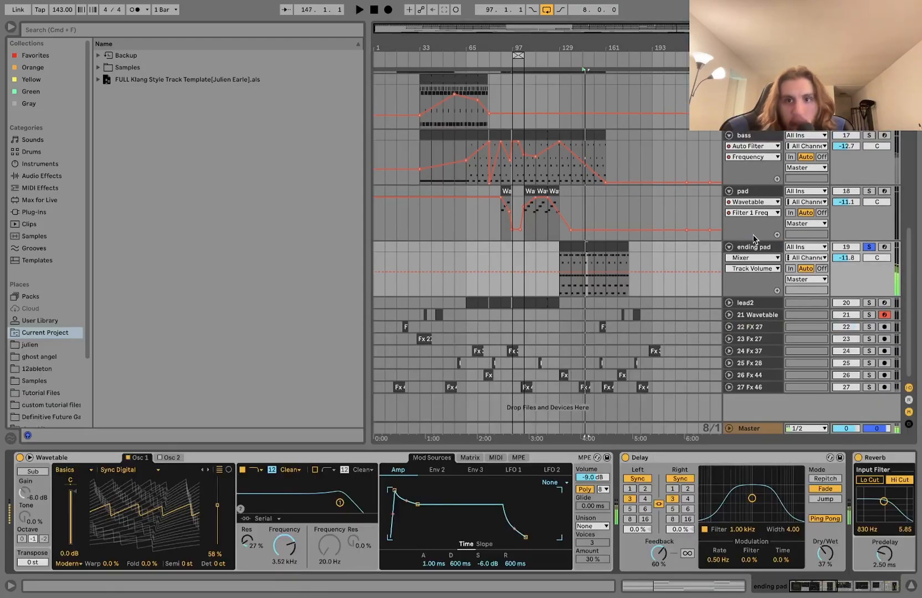
pyautogui.click(586, 245)
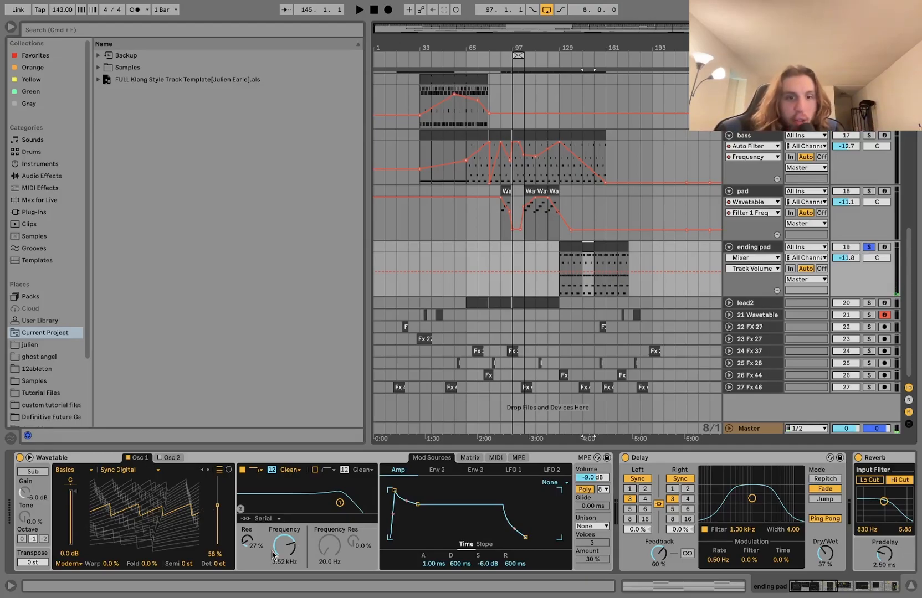
pyautogui.hscroll(5, 285, 540)
pyautogui.hscroll(10, 284, 542)
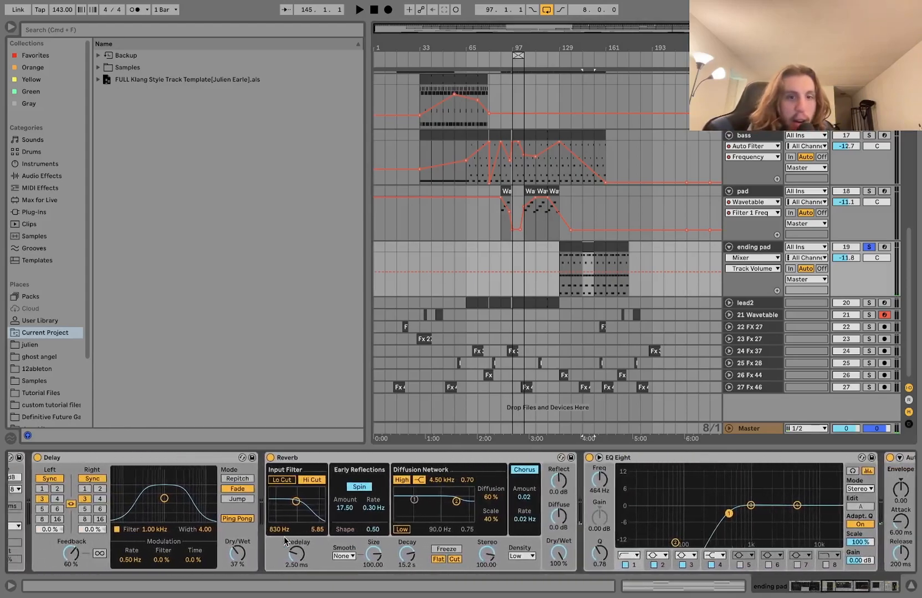
# Show the ending pad's Auto Filter frequency automation, audition it from bars 137 and 169, and display the sidechained Compressor
pyautogui.click(644, 490)
pyautogui.click(567, 287)
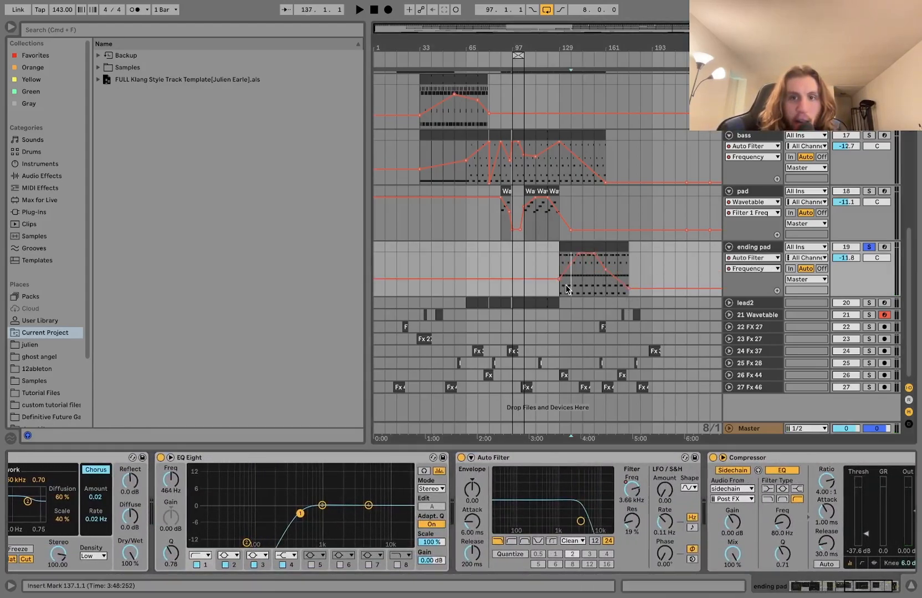
pyautogui.press('space')
pyautogui.click(612, 271)
pyautogui.click(619, 264)
pyautogui.press('space')
pyautogui.press('space')
pyautogui.press('space')
pyautogui.hscroll(3, 759, 498)
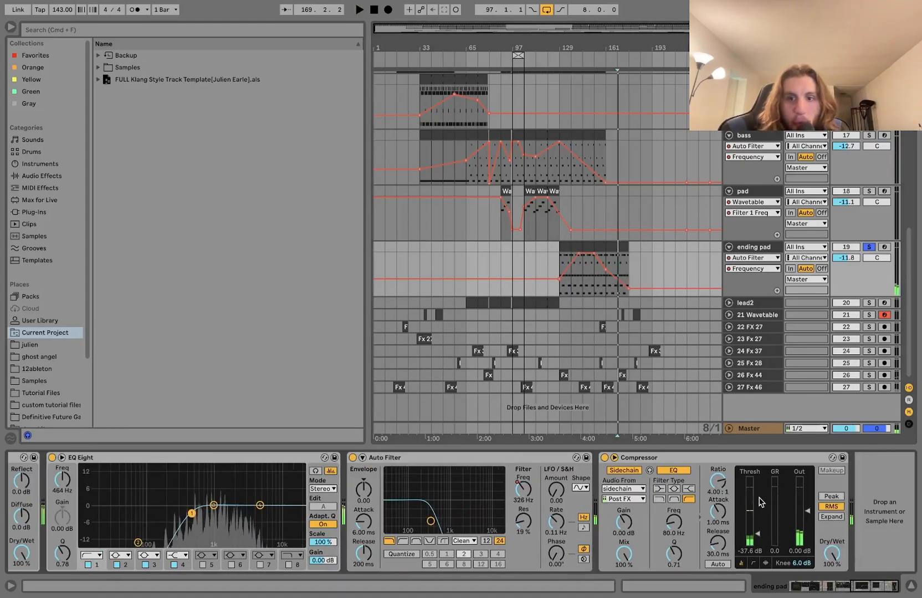
# Solo and expand the lead2 track, and play its clip from bar 97
pyautogui.click(868, 303)
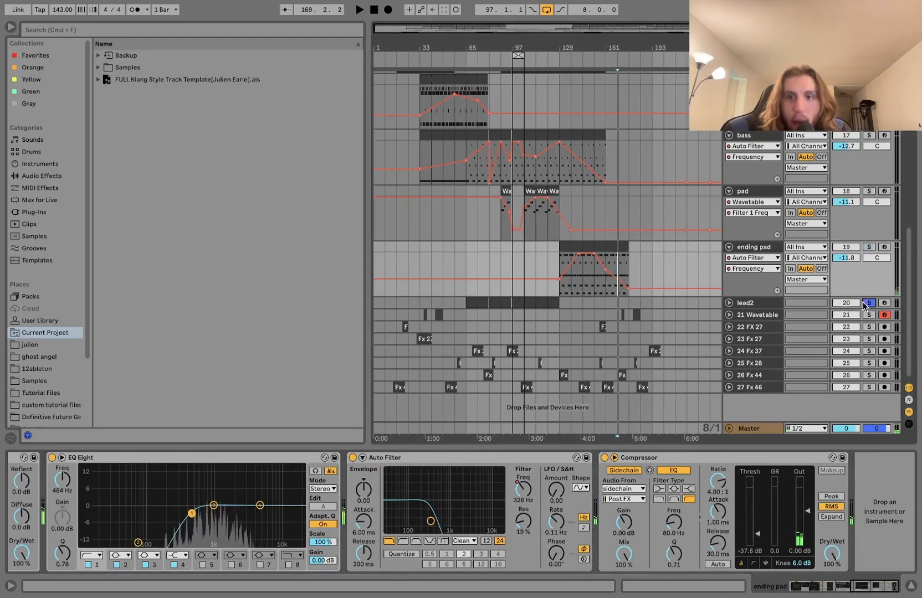
pyautogui.click(729, 303)
pyautogui.click(520, 301)
pyautogui.press('space')
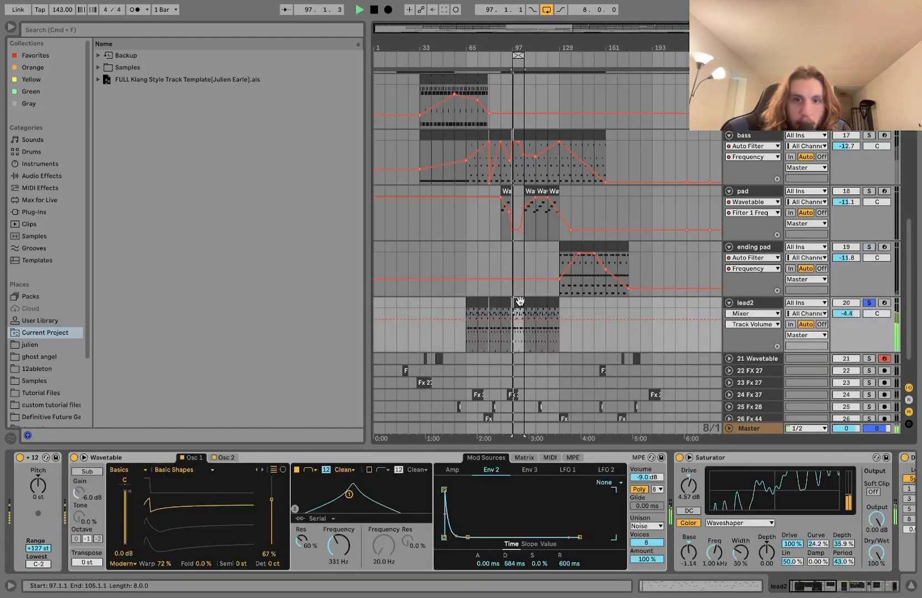
# Open the notes of the lead2 clip at bar 97 and fold the editor to only the used pitches
pyautogui.doubleClick(515, 304)
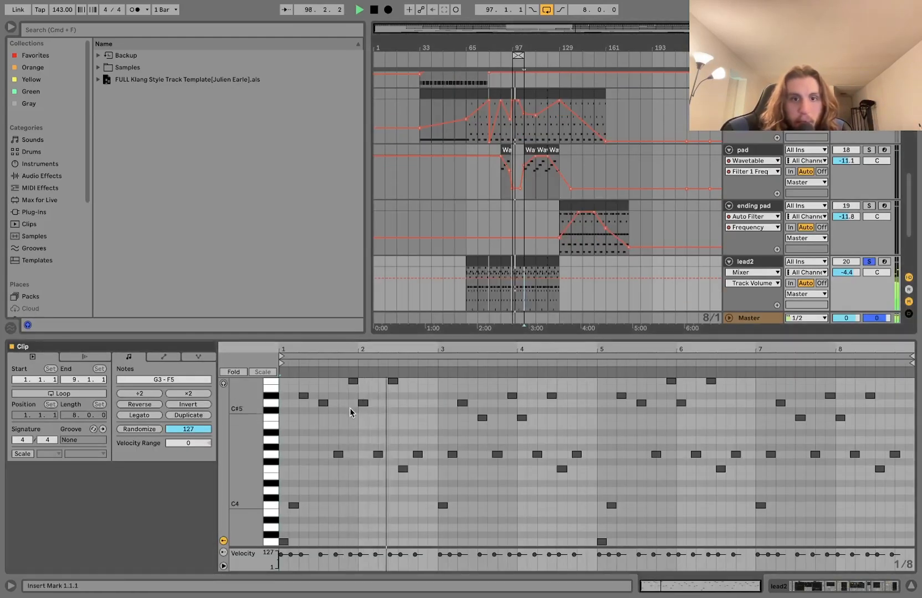
pyautogui.moveTo(247, 438); pyautogui.dragTo(242, 439)
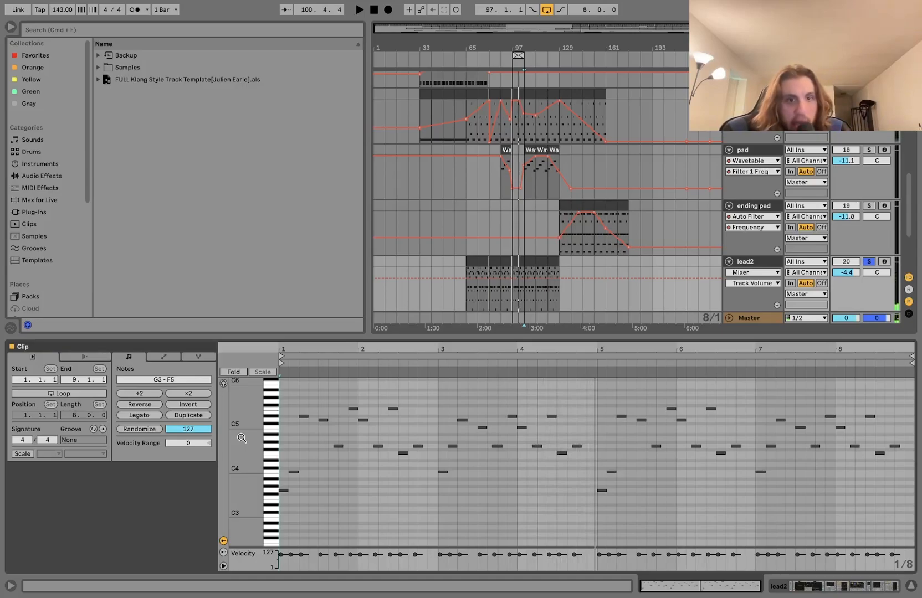
pyautogui.click(232, 373)
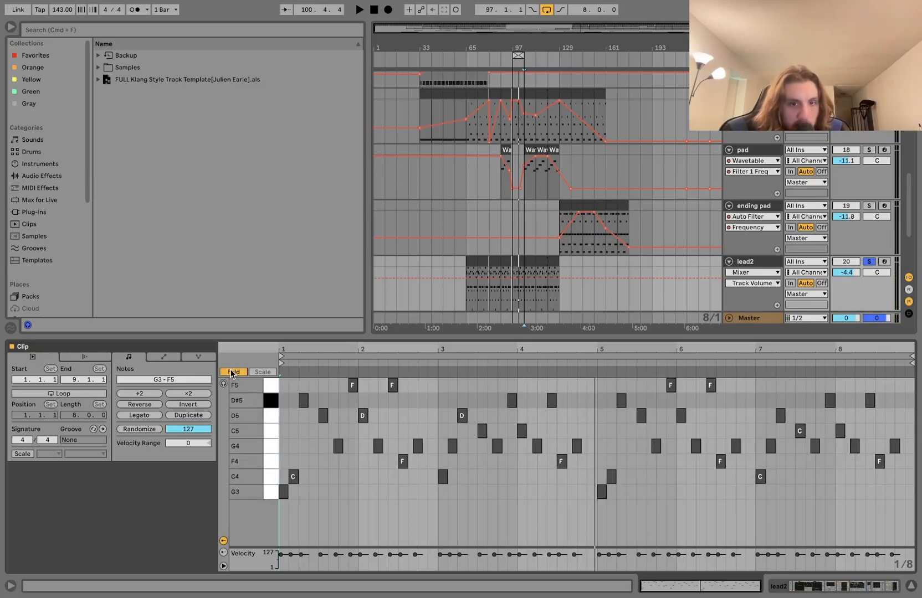
# Highlight the lead2 notes pitch by pitch from G3 up to F5, and finish with all pitches selected
pyautogui.click(271, 491)
pyautogui.click(270, 477)
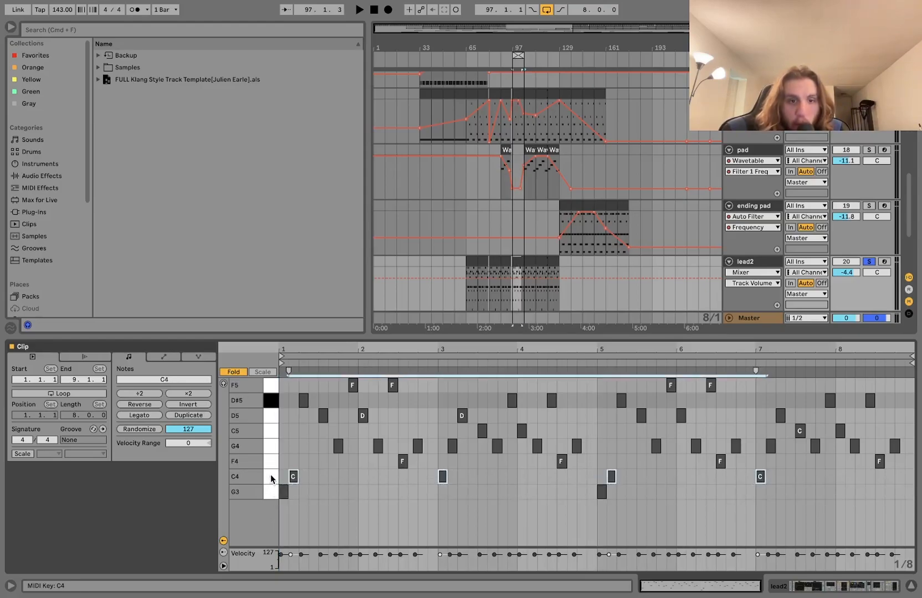
pyautogui.moveTo(439, 492); pyautogui.dragTo(454, 443)
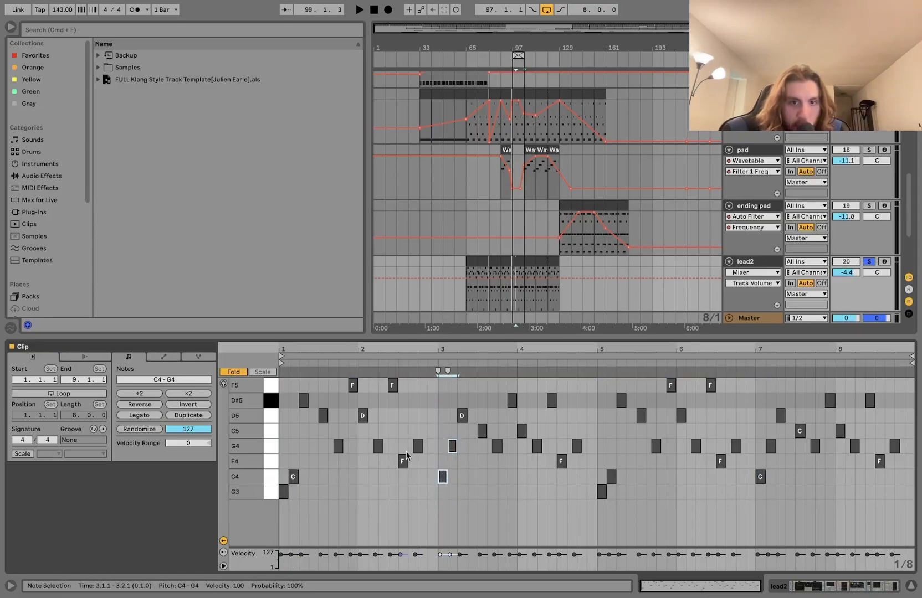
pyautogui.click(272, 455)
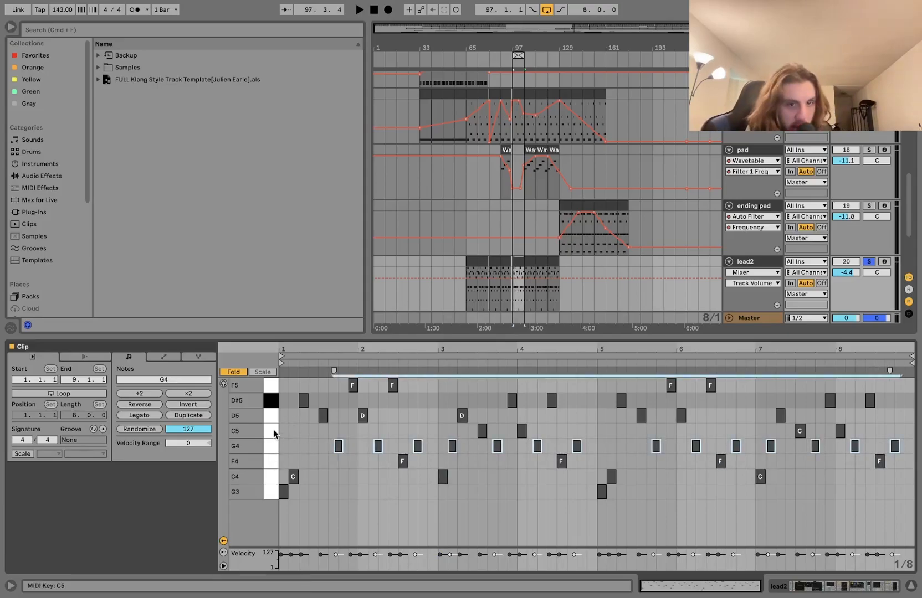
pyautogui.click(274, 434)
pyautogui.click(274, 421)
pyautogui.click(274, 406)
pyautogui.click(274, 392)
pyautogui.keyDown('shift'); pyautogui.click(268, 491); pyautogui.keyUp('shift')
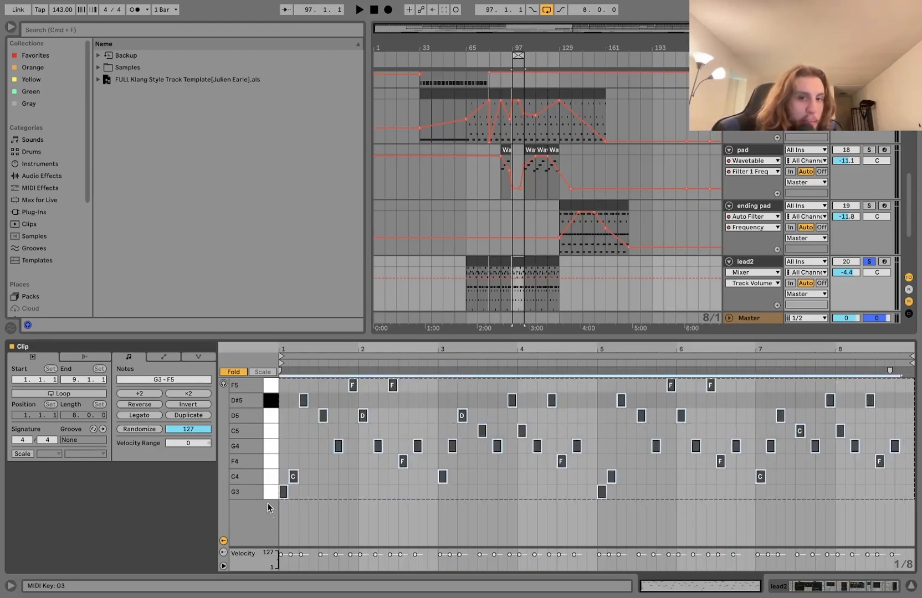
# Play the lead2 clip from bar 97 with its notes displayed, clear the note selection, and replay the clip
pyautogui.press('space')
pyautogui.press('space')
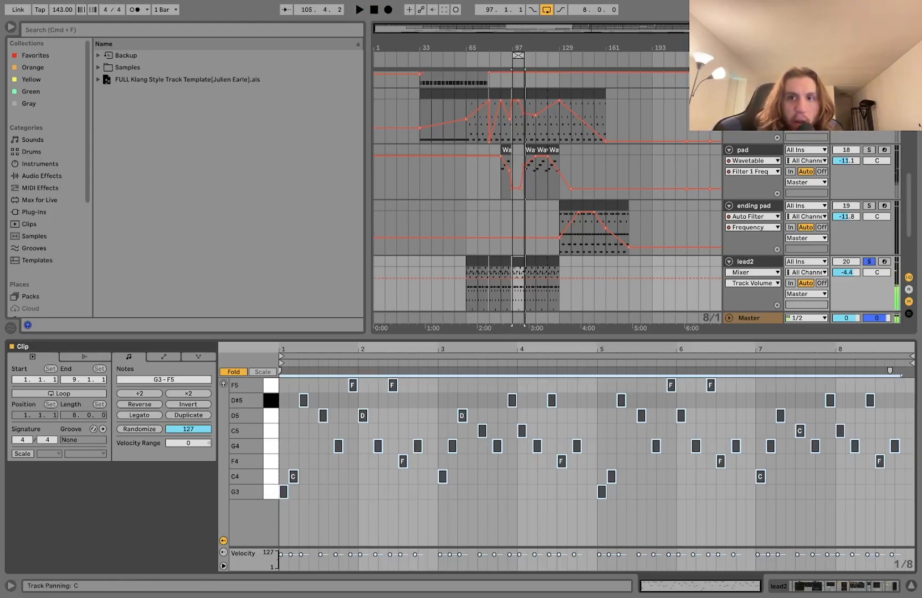
pyautogui.click(518, 411)
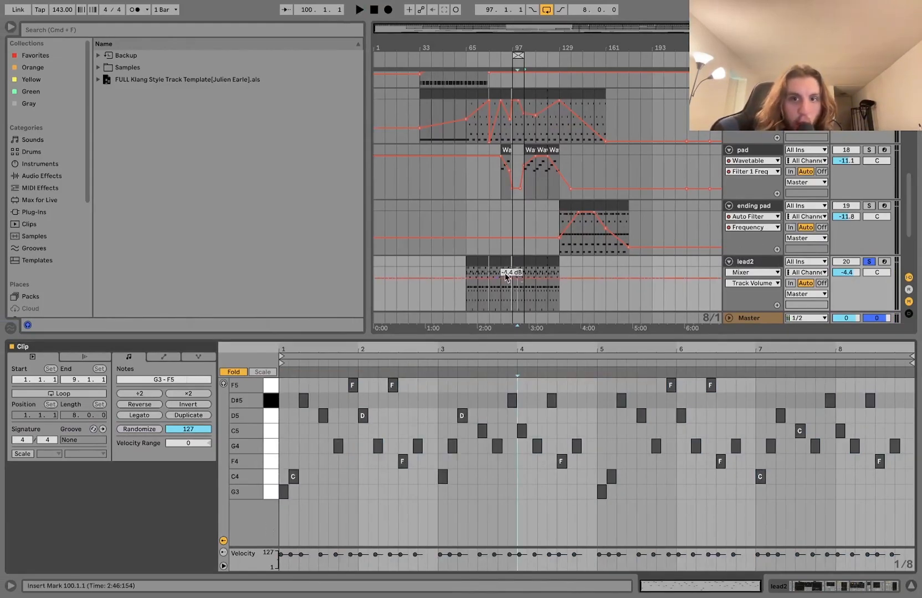
pyautogui.click(517, 258)
pyautogui.press('space')
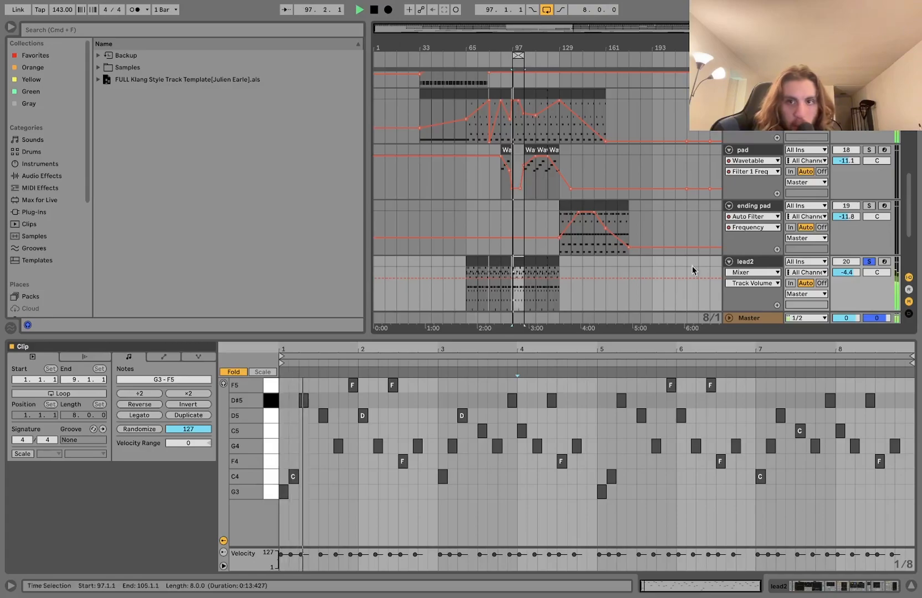
# Display the lead2 device chain and show the Osc 2 settings of its Wavetable
pyautogui.click(759, 262)
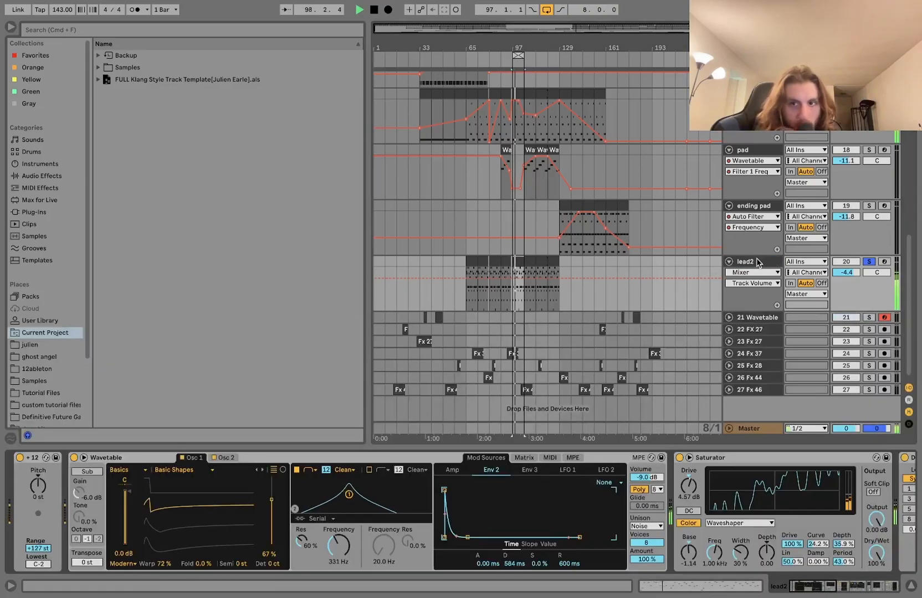
pyautogui.press('space')
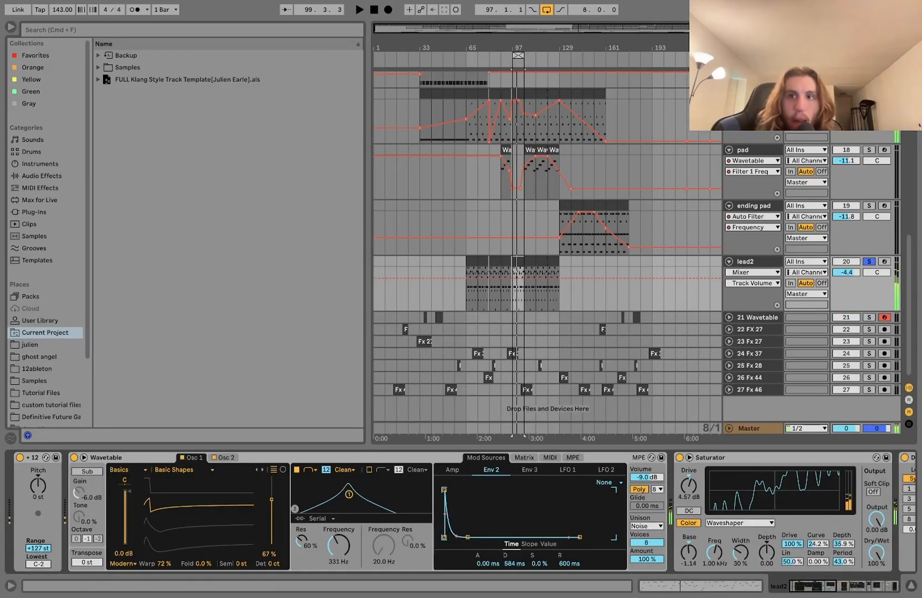
pyautogui.click(752, 265)
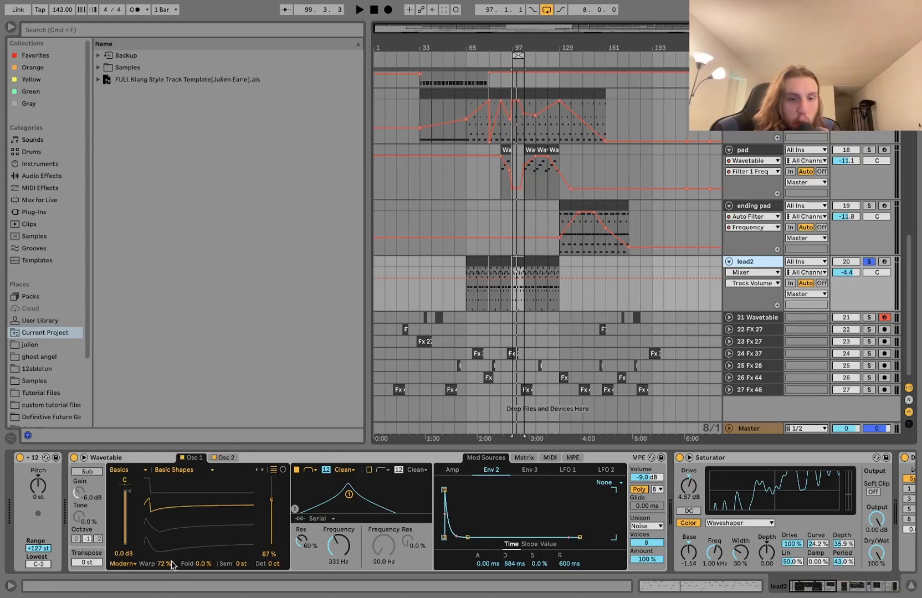
pyautogui.click(224, 458)
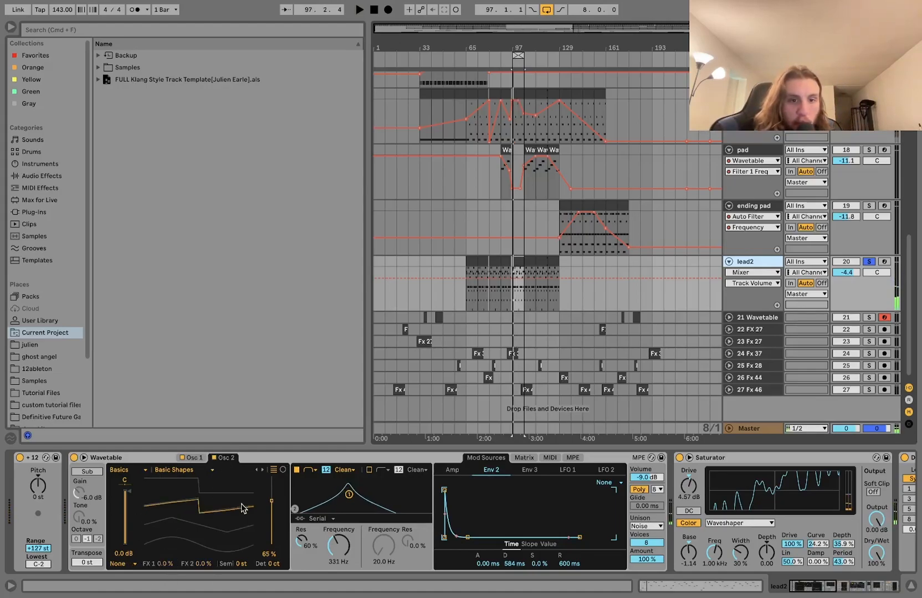
# Show the modulation matrix and Env 2 settings of the lead2 Wavetable while playing the clip from bar 97
pyautogui.click(523, 458)
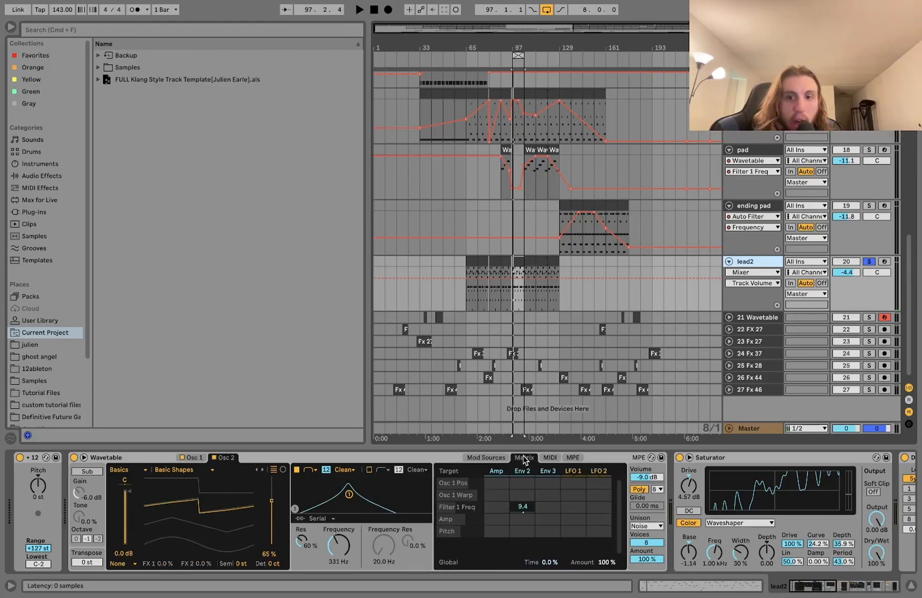
pyautogui.click(523, 472)
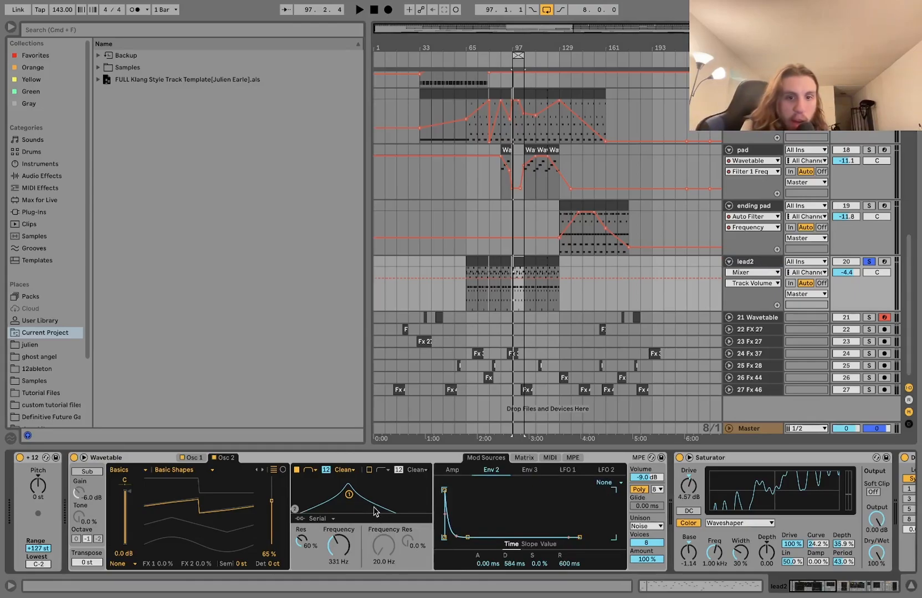
pyautogui.press('space')
pyautogui.click(523, 458)
pyautogui.click(486, 457)
pyautogui.press('space')
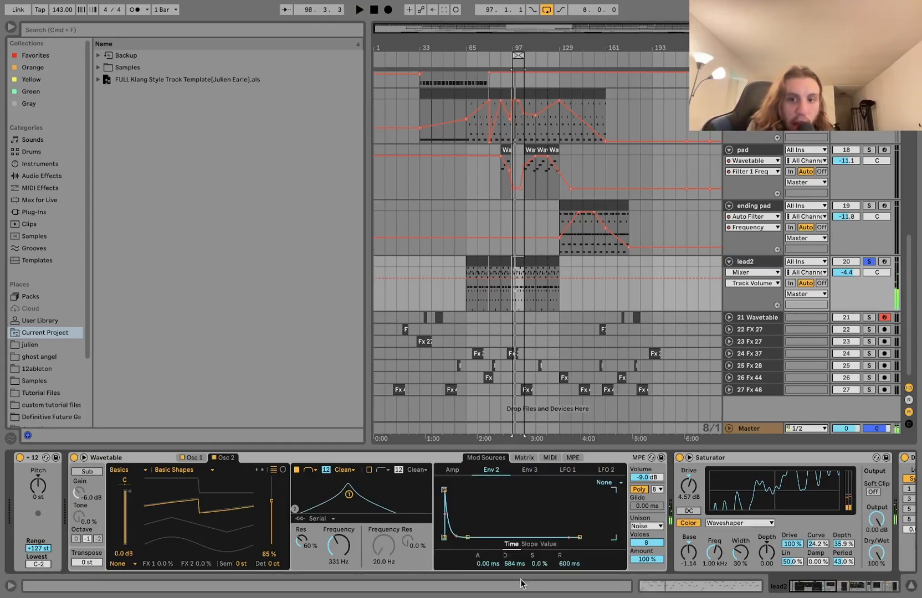
# Bypass the lead2 Saturator during playback to compare the sound, and switch the device back on
pyautogui.hscroll(3, 551, 571)
pyautogui.hscroll(10, 551, 572)
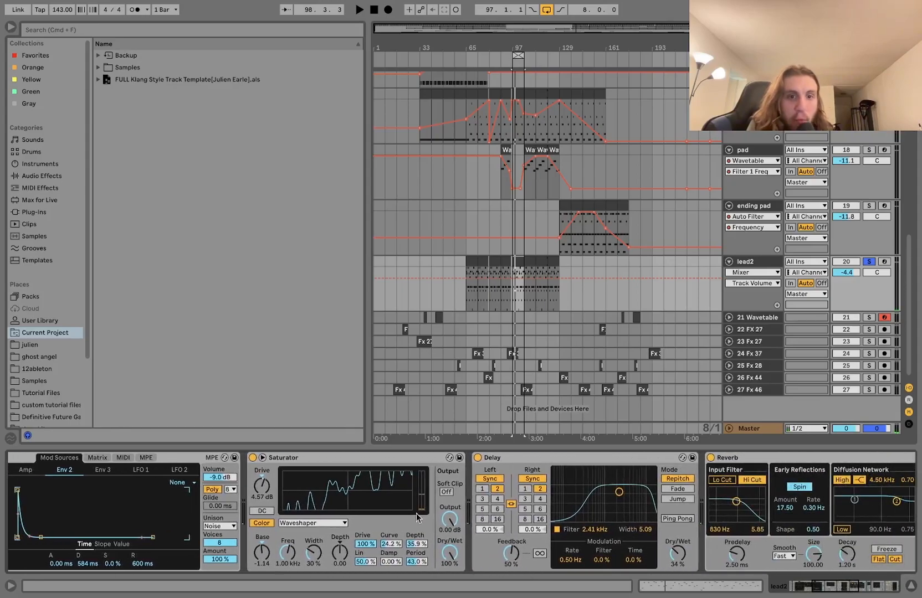
pyautogui.click(251, 458)
pyautogui.press('space')
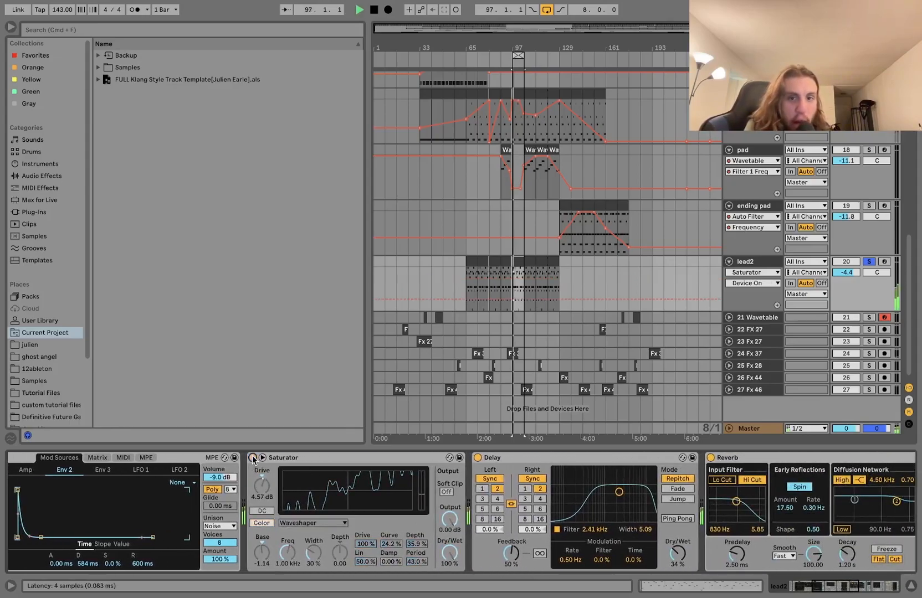
pyautogui.click(252, 458)
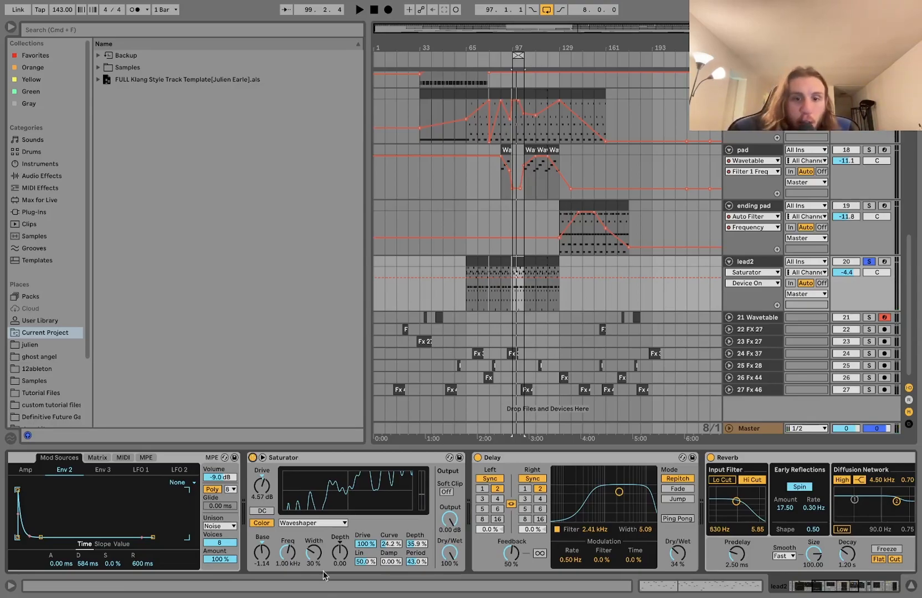
# Display the Reverb Dry/Wet automation of lead2 and play the end of its last clip from bar 128
pyautogui.hscroll(10, 407, 460)
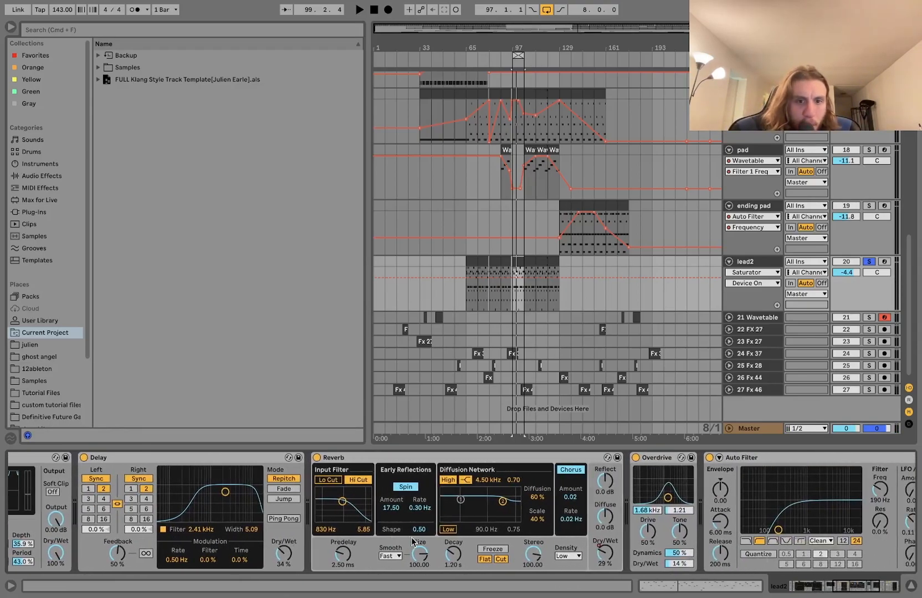
pyautogui.hscroll(4, 407, 460)
pyautogui.click(449, 552)
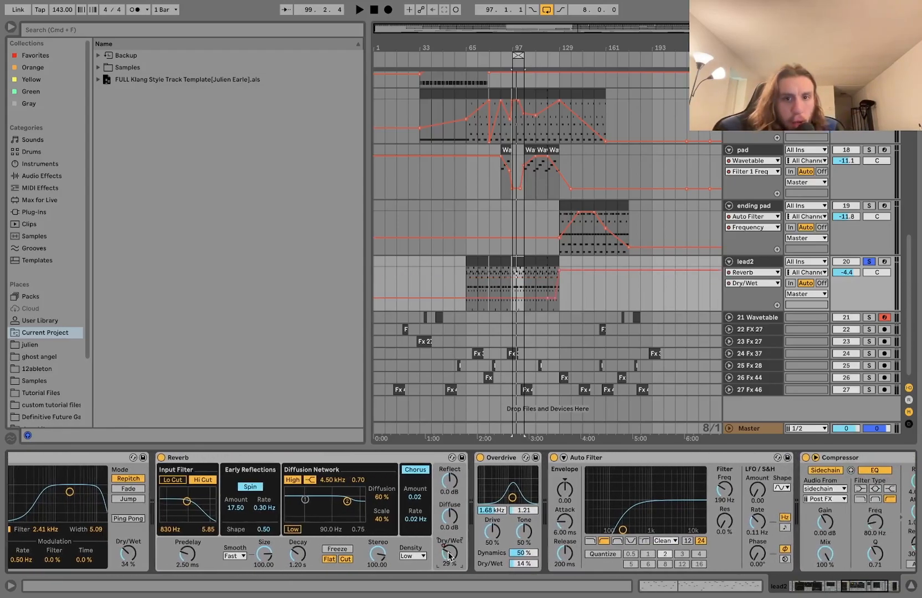
pyautogui.scroll(6, 558, 277)
pyautogui.click(552, 297)
pyautogui.press('space')
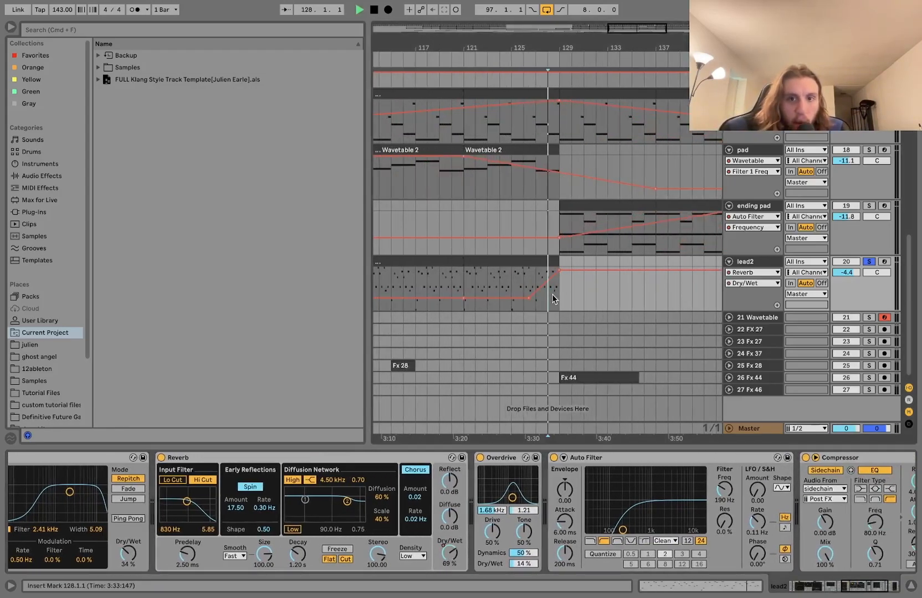
# Show the Overdrive, Auto Filter and sidechained Compressor that close the lead2 device chain
pyautogui.scroll(-5, 552, 297)
pyautogui.scroll(-2, 552, 301)
pyautogui.hscroll(5, 459, 553)
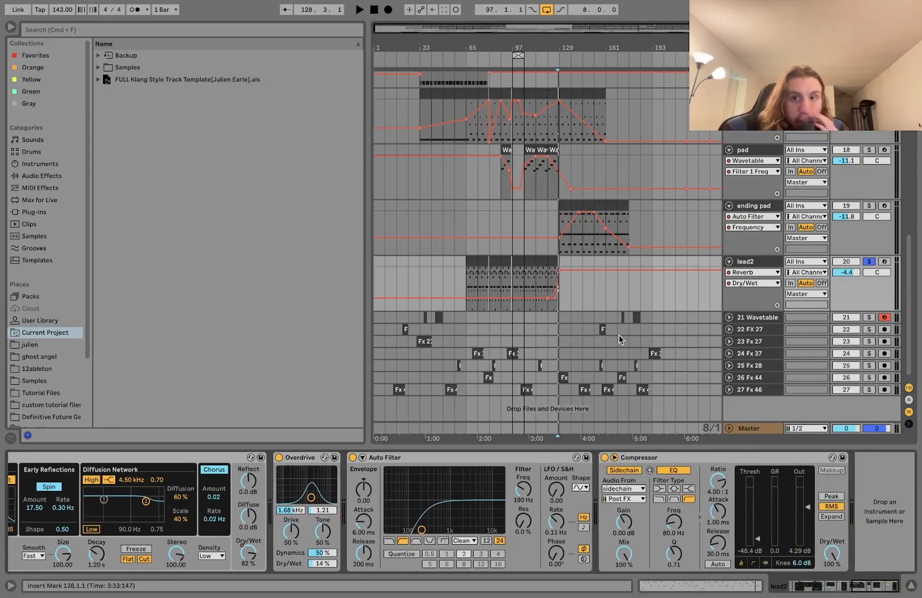
# Select the tracks from 21 Wavetable to 27 Fx 46 and solo them together
pyautogui.click(762, 317)
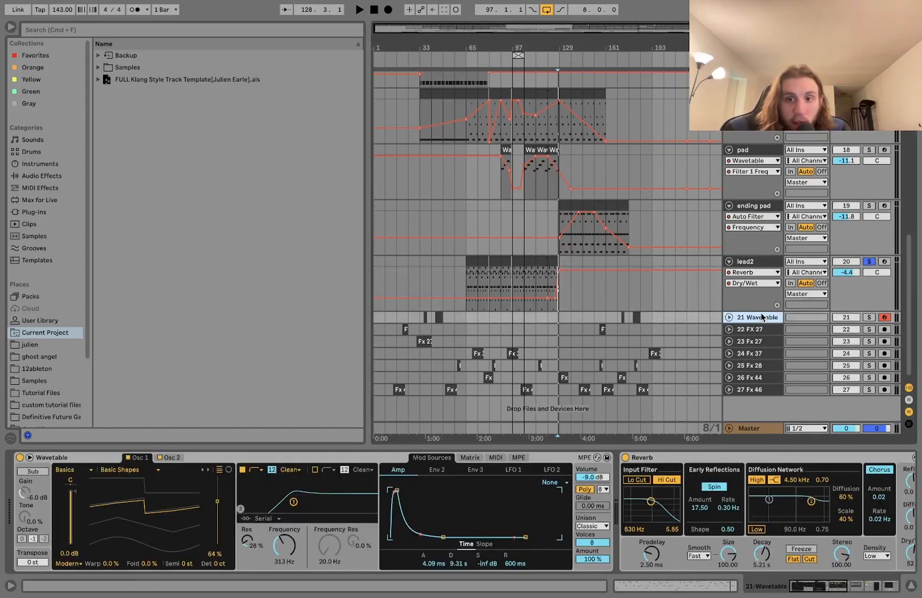
pyautogui.keyDown('shift'); pyautogui.click(762, 389); pyautogui.keyUp('shift')
pyautogui.click(868, 389)
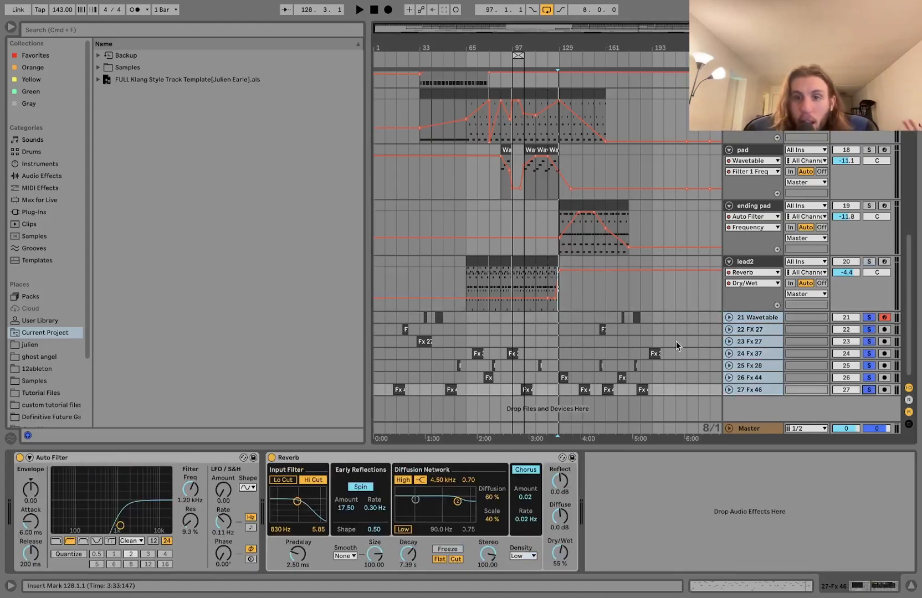
# Play the soloed Fx 46 clip near bar 143 and unfold track 27 to show its waveform
pyautogui.click(556, 379)
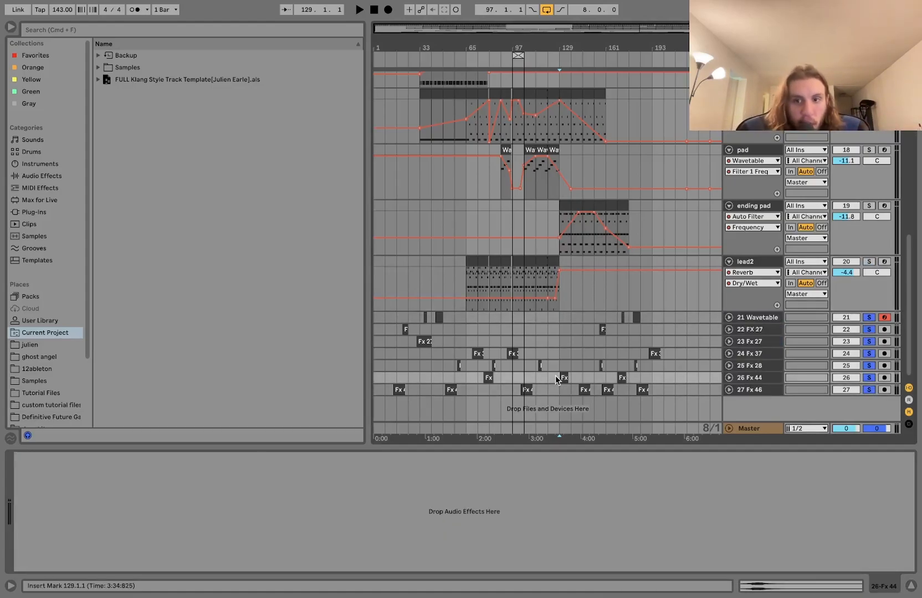
pyautogui.click(580, 390)
pyautogui.press('space')
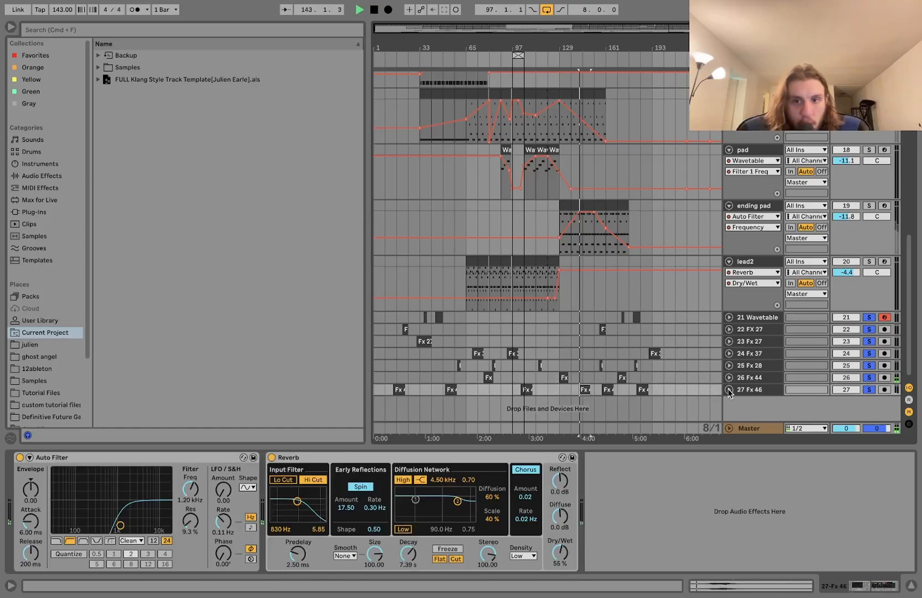
pyautogui.click(728, 390)
pyautogui.scroll(5, 597, 386)
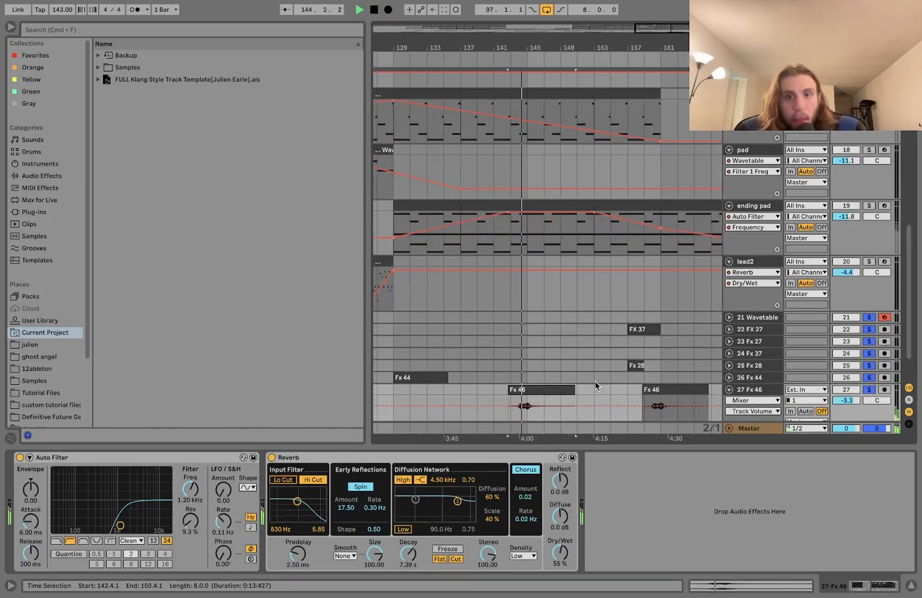
pyautogui.scroll(-5, 596, 386)
pyautogui.press('space')
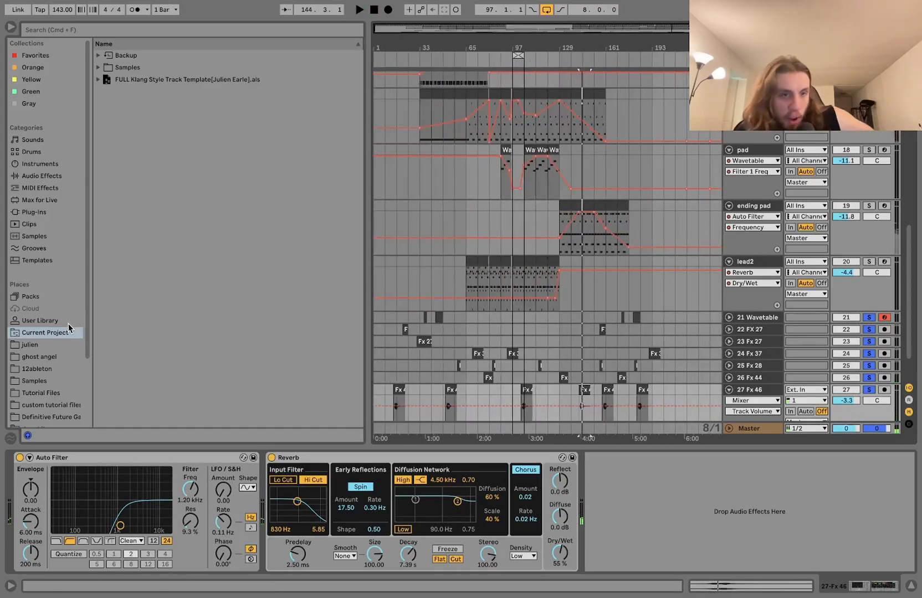
# Show the contents of the Tutorial Files folder in the browser and the full spread of Fx 46 clips in the arrangement
pyautogui.click(49, 382)
pyautogui.click(54, 393)
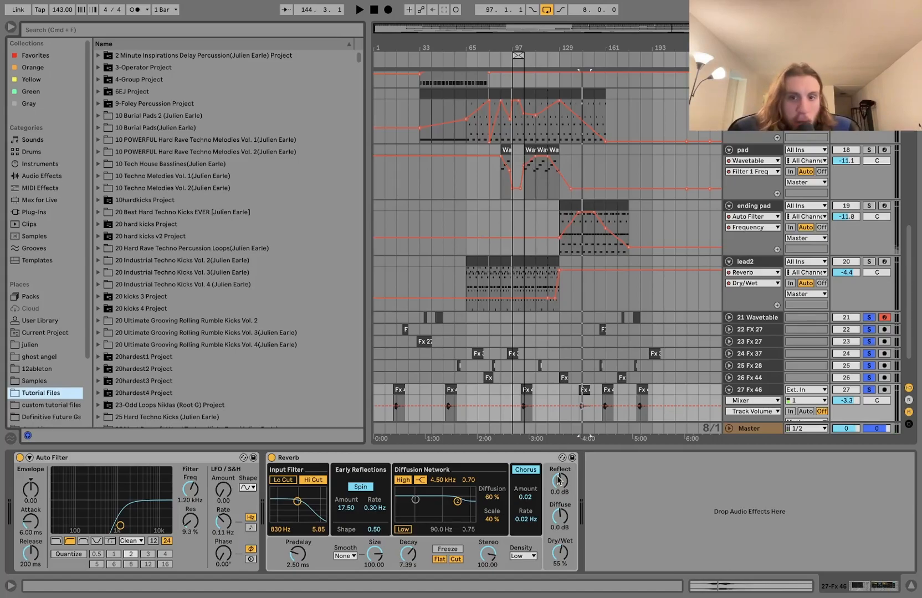
pyautogui.scroll(5, 620, 413)
pyautogui.scroll(-5, 620, 410)
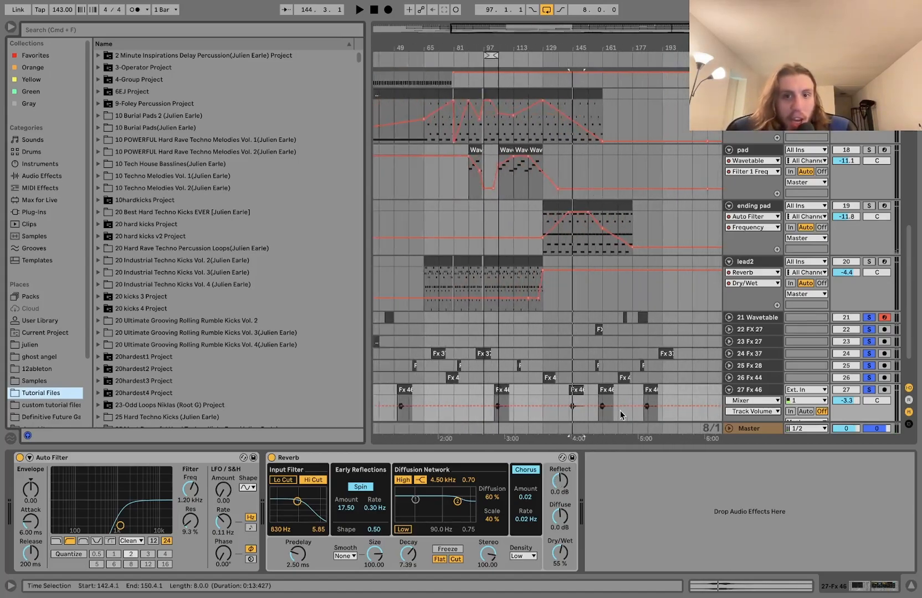
pyautogui.scroll(-2, 586, 370)
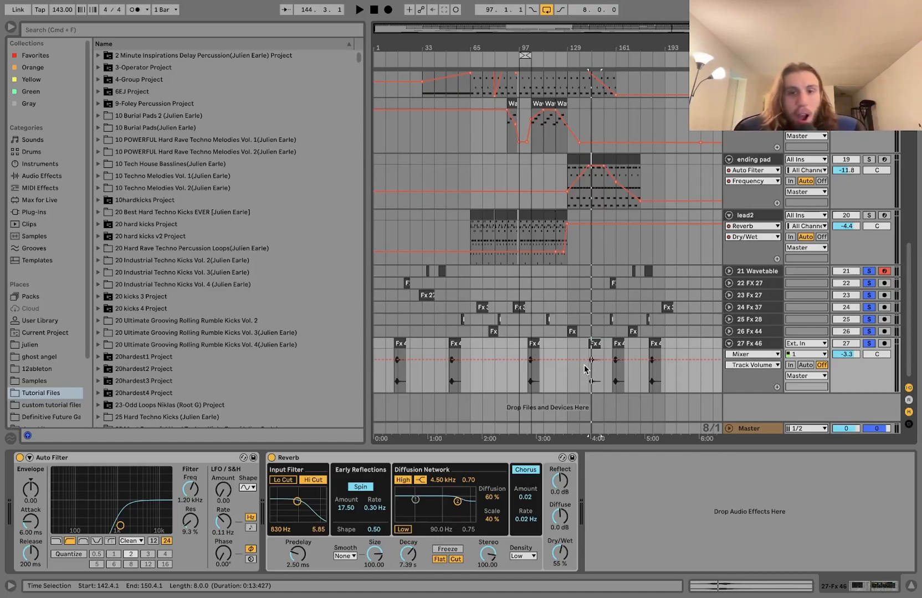
# Play the Fx 46 clip near bar 103 and take tracks 21 to 27 out of solo to hear the full mix
pyautogui.click(531, 344)
pyautogui.press('space')
pyautogui.click(869, 344)
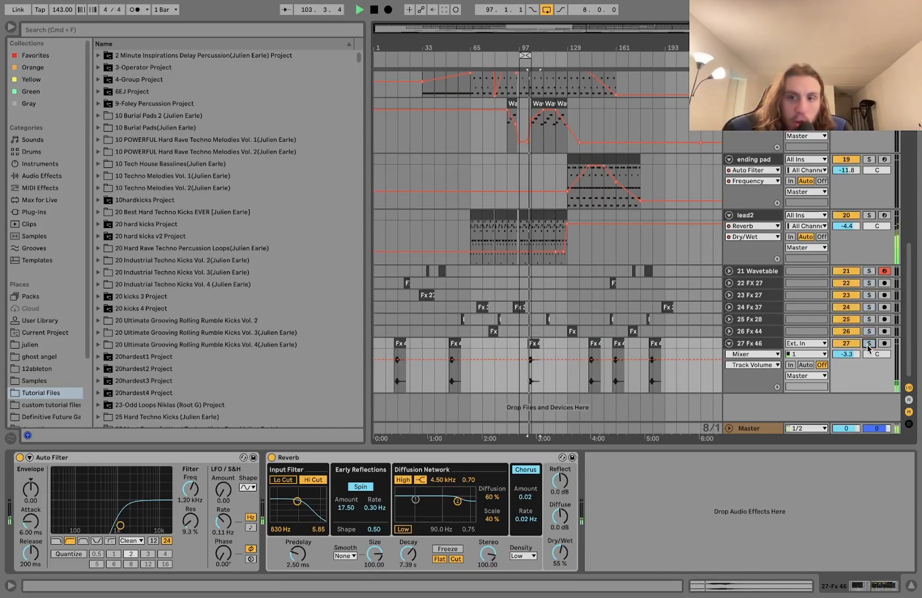
pyautogui.press('space')
# Audition the 21 Wavetable clip at bar 180 in solo, with the track unfolded and its devices displayed
pyautogui.scroll(10, 626, 334)
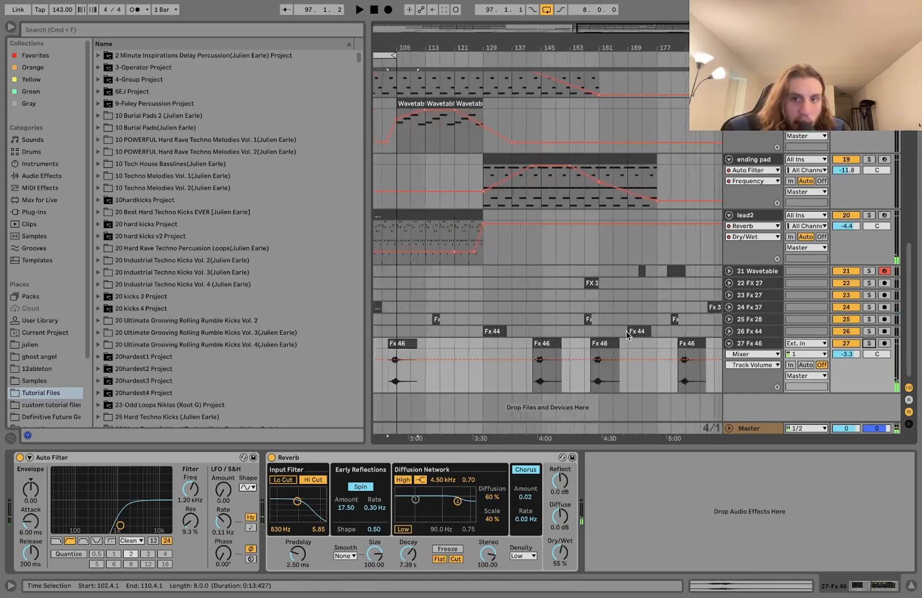
pyautogui.hscroll(1, 626, 332)
pyautogui.click(678, 283)
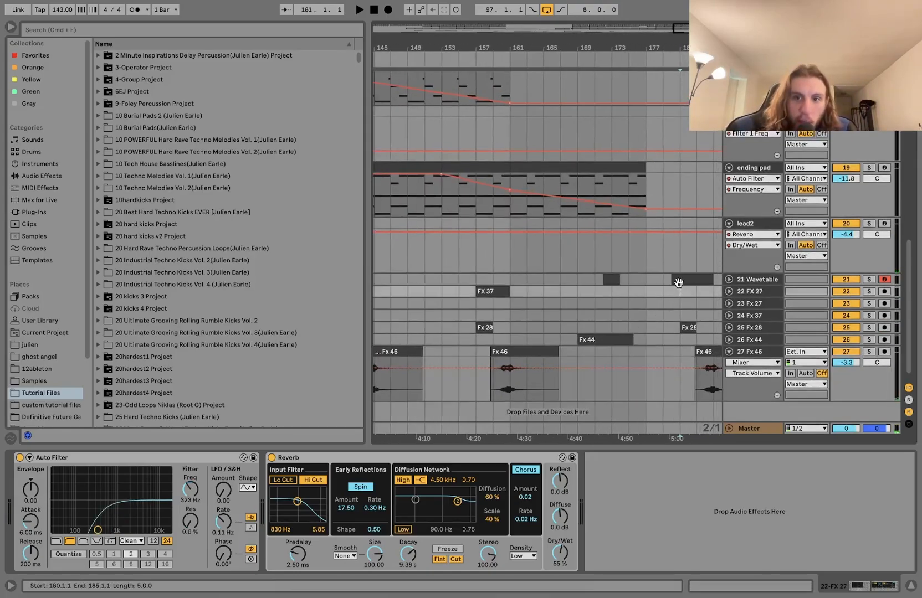
pyautogui.press('space')
pyautogui.click(728, 280)
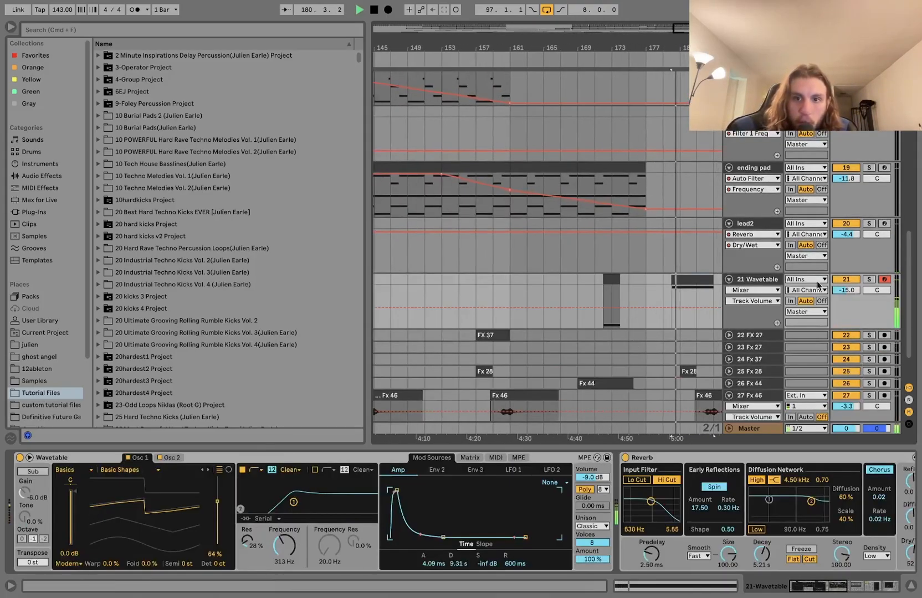
pyautogui.click(869, 279)
pyautogui.click(768, 280)
pyautogui.press('space')
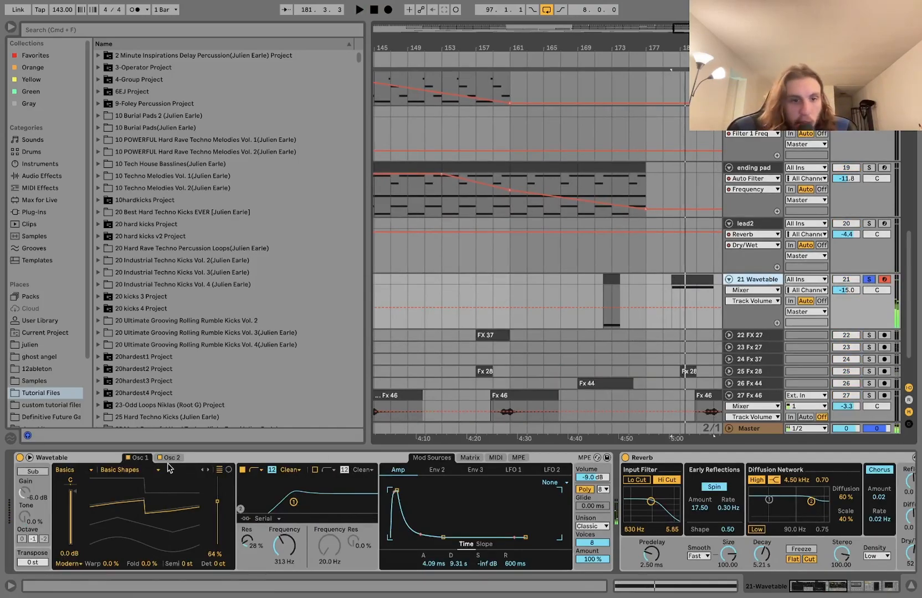
# Show the Amp, Compressor and Auto Filter of track 21, and replay its clip with the track out of solo
pyautogui.hscroll(5, 240, 558)
pyautogui.press('space')
pyautogui.click(870, 280)
pyautogui.press('-')
pyautogui.press('-')
pyautogui.press('-')
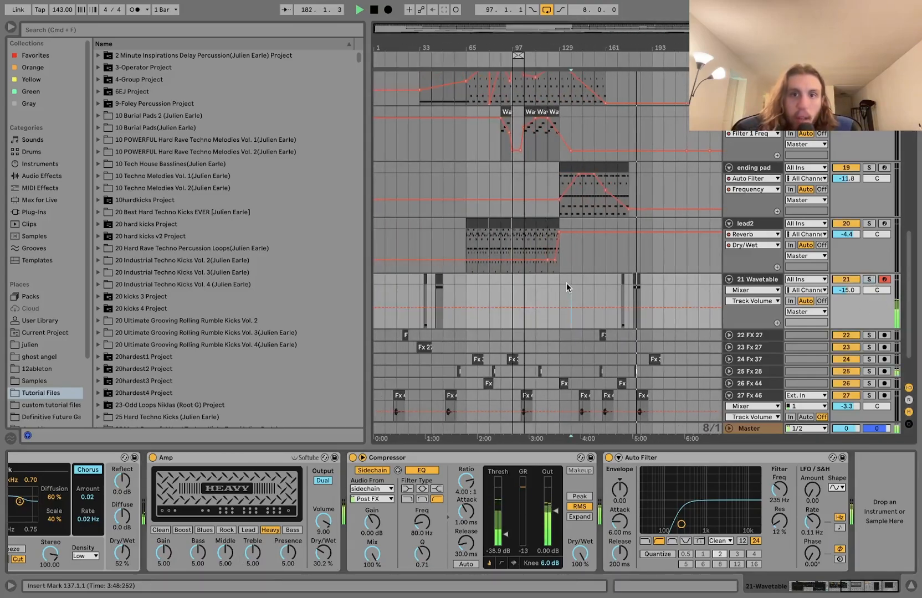
# Fold all tracks in the arrangement and display the Current Project folder in the browser
pyautogui.click(760, 276)
pyautogui.press('super+a')
pyautogui.press('u')
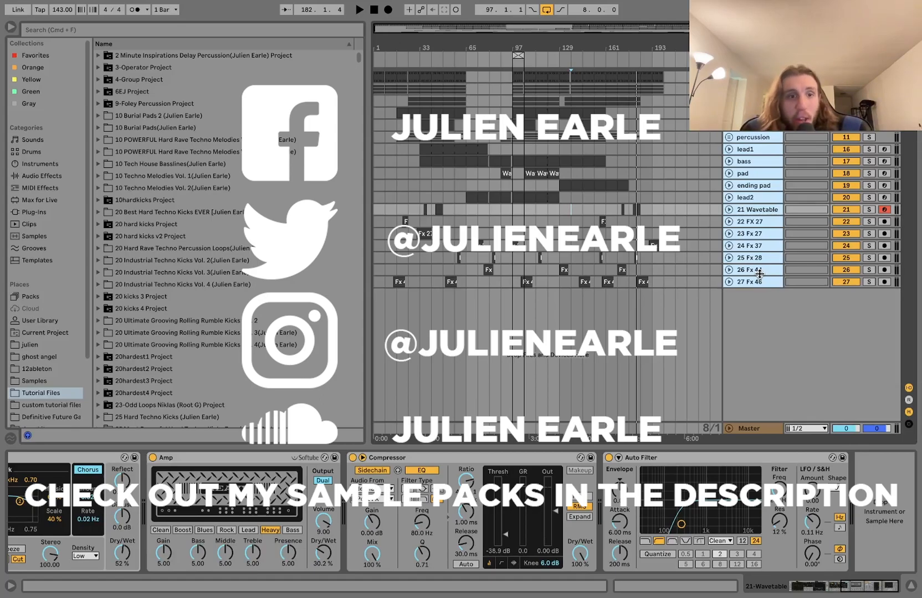
pyautogui.click(43, 333)
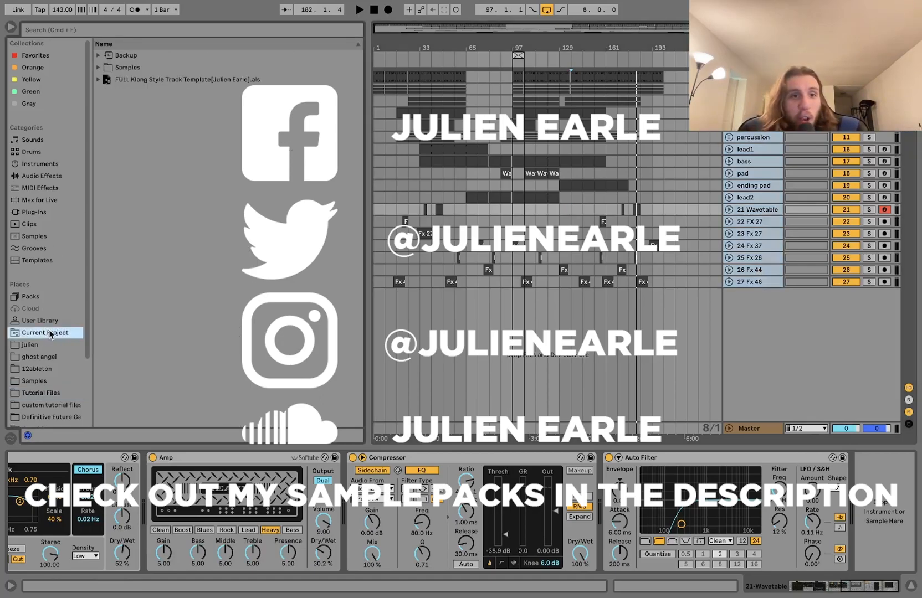